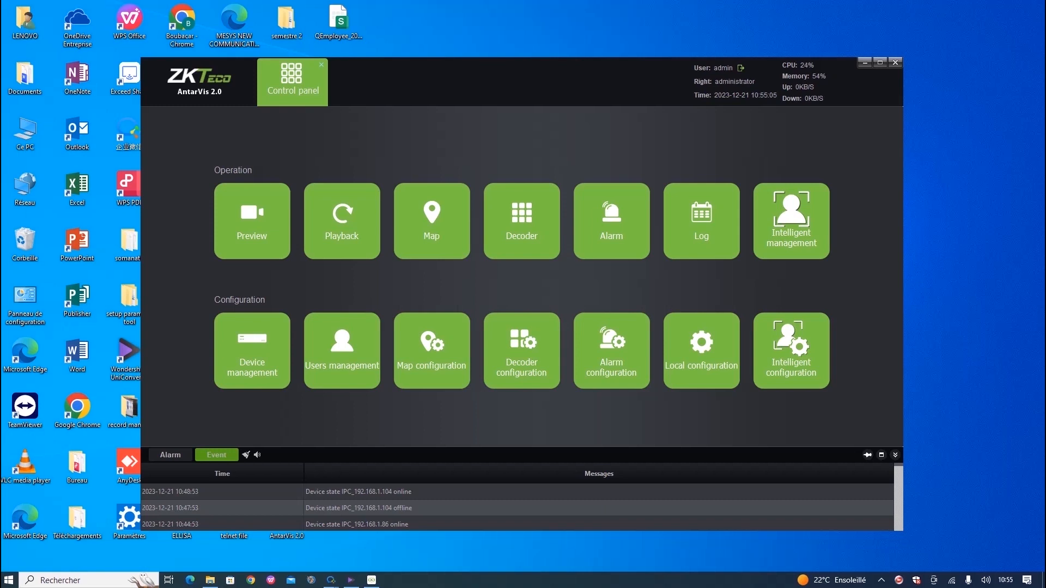
Review the eight registered cameras and run an online search, finding ten devices including NVR 192.168.1.88.
{"action": "left_click", "coordinate": [252, 350]}
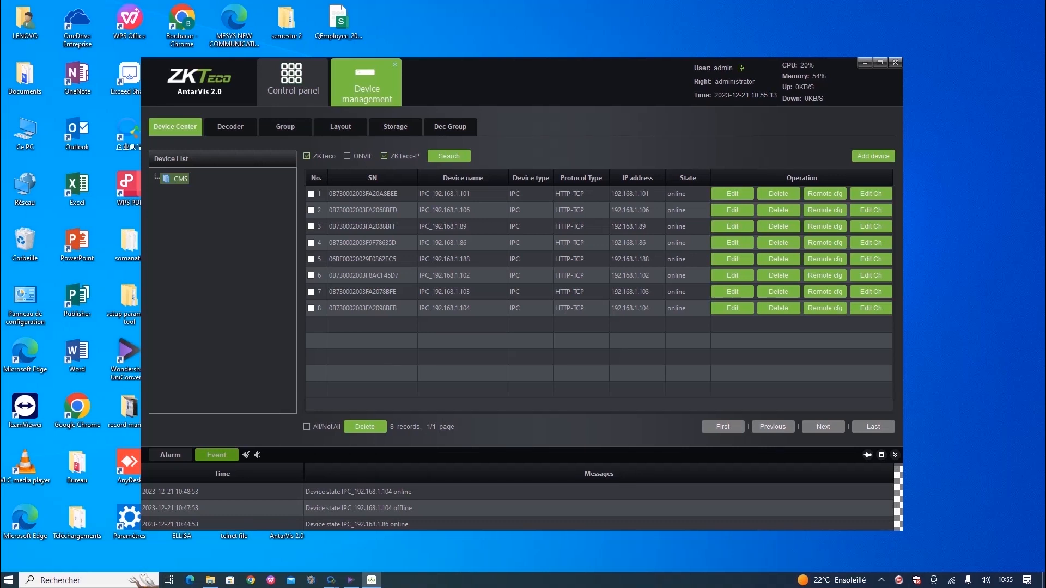
{"action": "left_click", "coordinate": [448, 156]}
{"action": "left_click", "coordinate": [449, 157]}
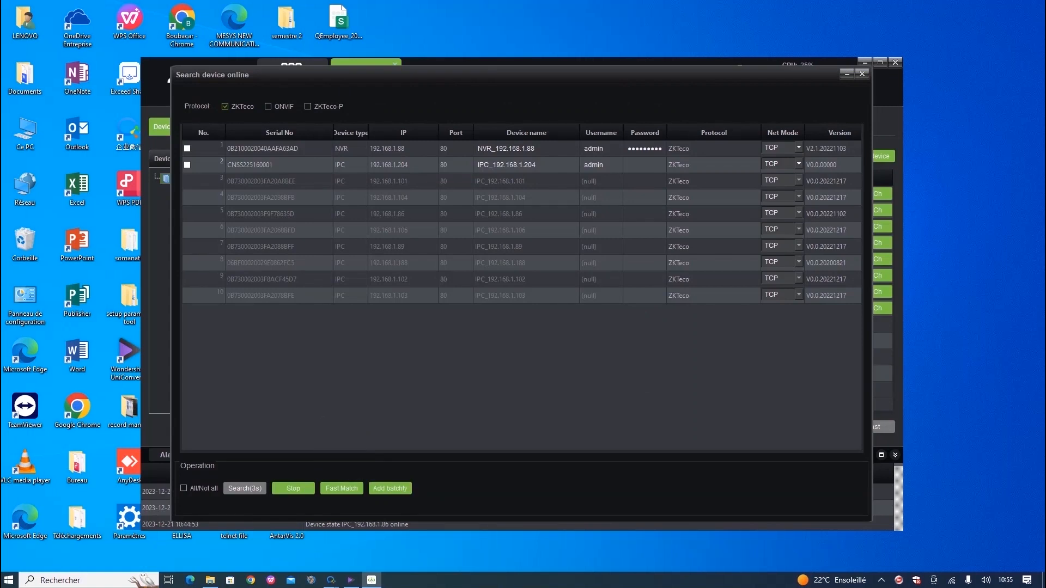
{"action": "left_click", "coordinate": [861, 74]}
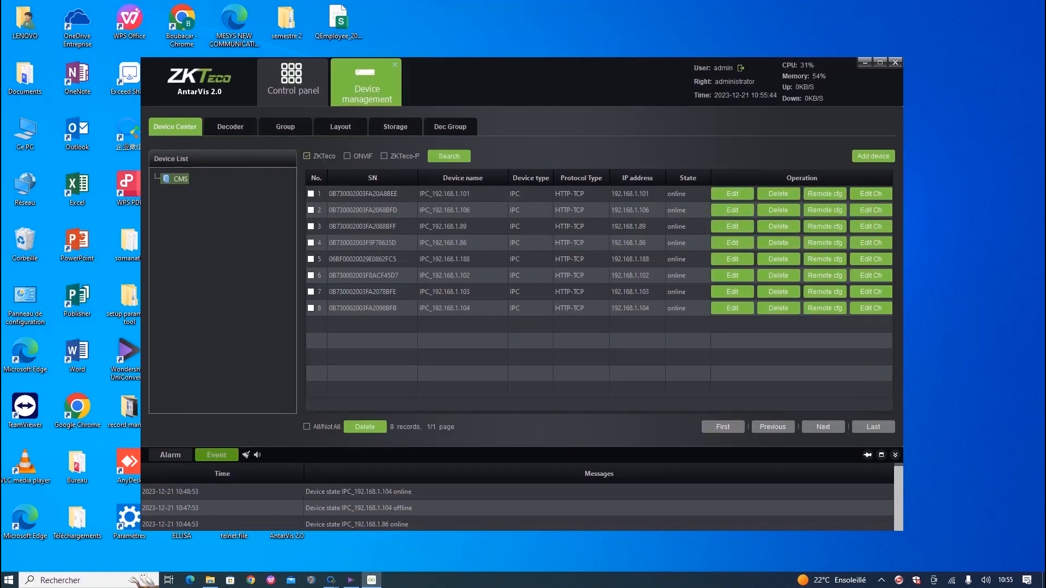
Select all eight cameras and delete them, leaving Device Center with 0 records.
{"action": "left_click", "coordinate": [311, 227]}
{"action": "left_click", "coordinate": [311, 276]}
{"action": "left_click", "coordinate": [311, 292]}
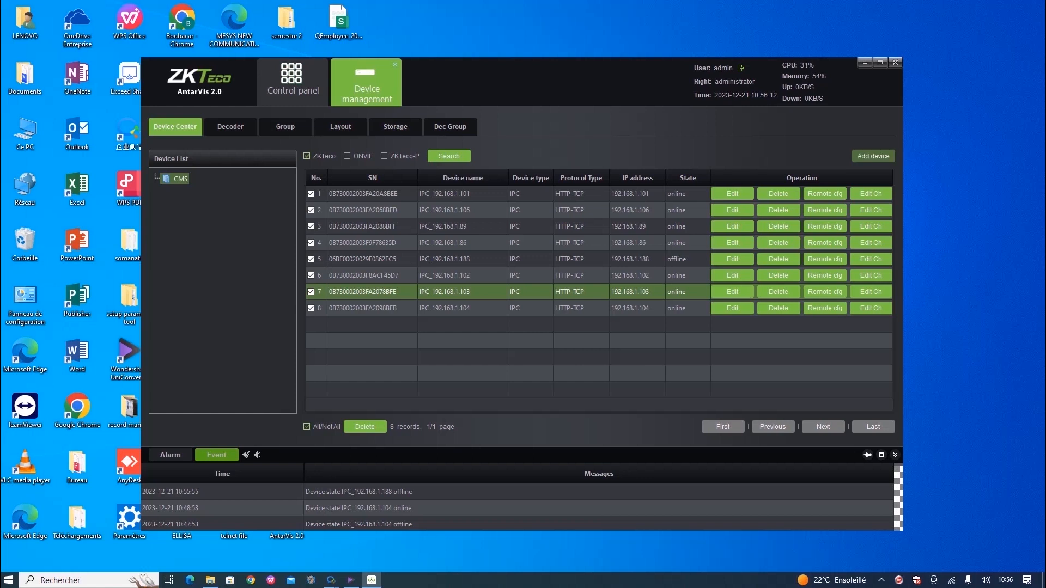
{"action": "left_click", "coordinate": [873, 155]}
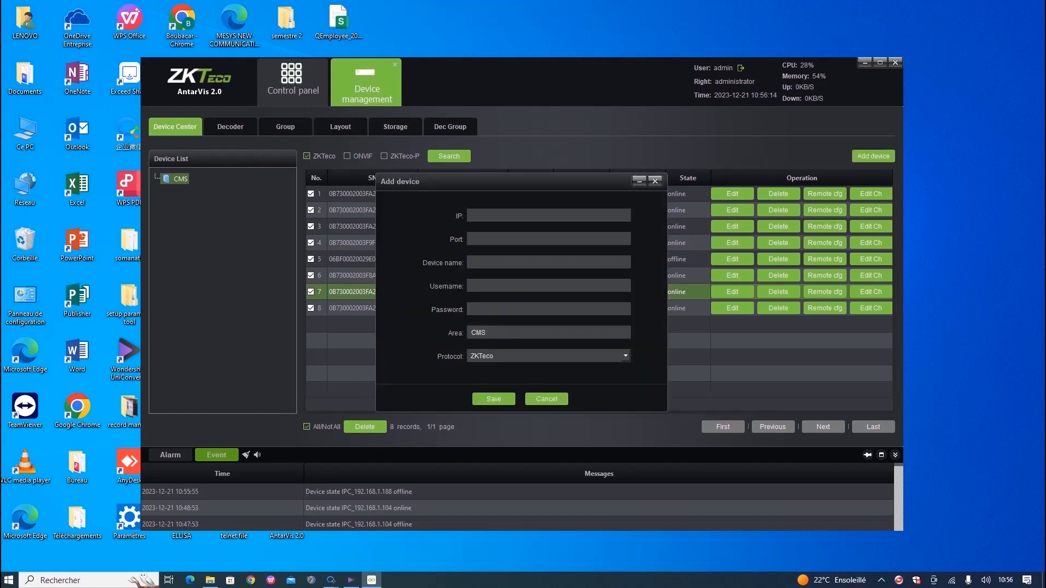
{"action": "left_click", "coordinate": [654, 181]}
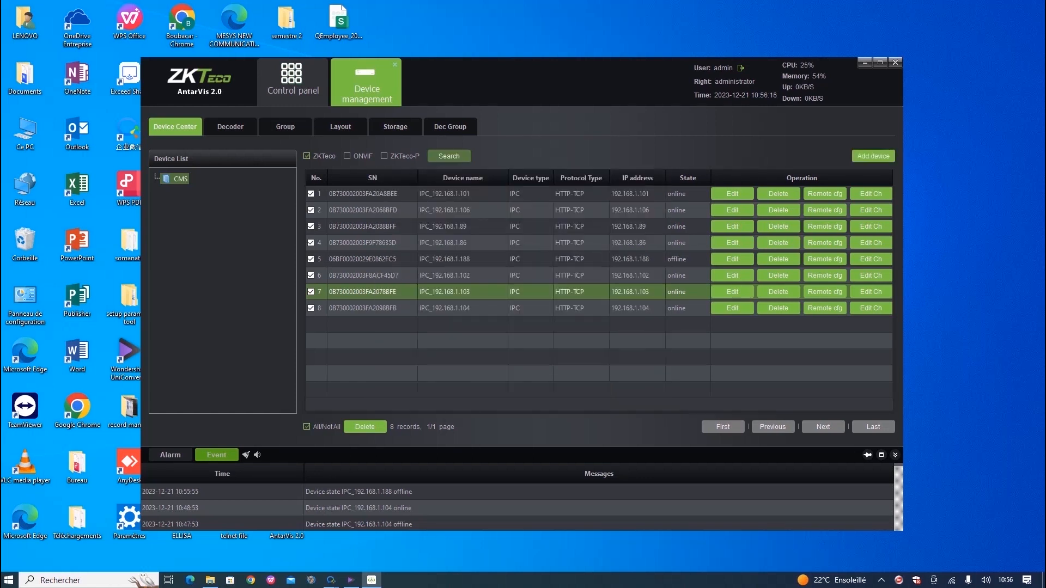
{"action": "left_click", "coordinate": [365, 427]}
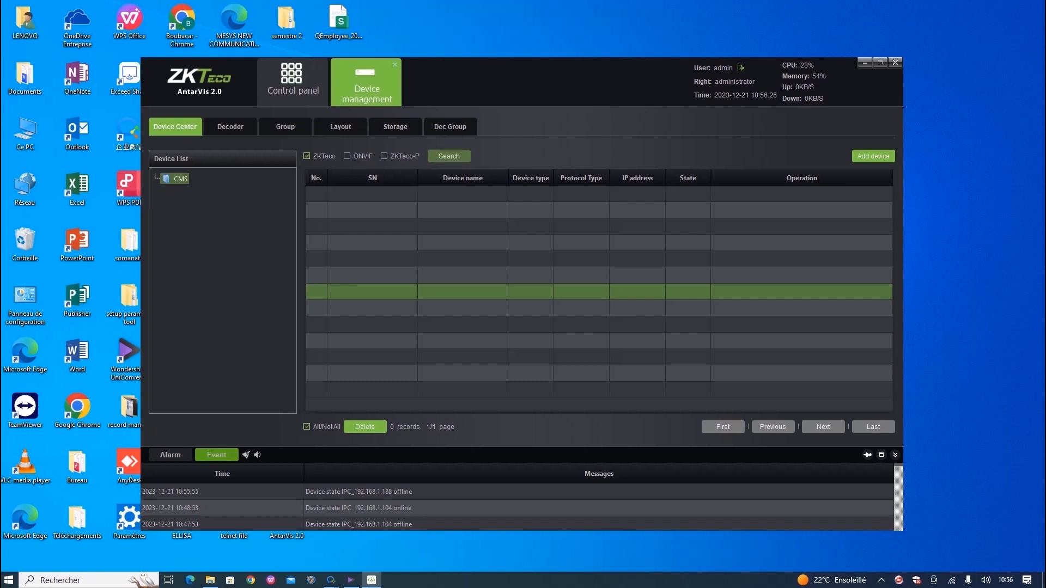
Batch-add the found NVR_192.168.1.88 and cameras .89, .106, .86, .188, .101, .103, .102, .104.
{"action": "left_click", "coordinate": [449, 155]}
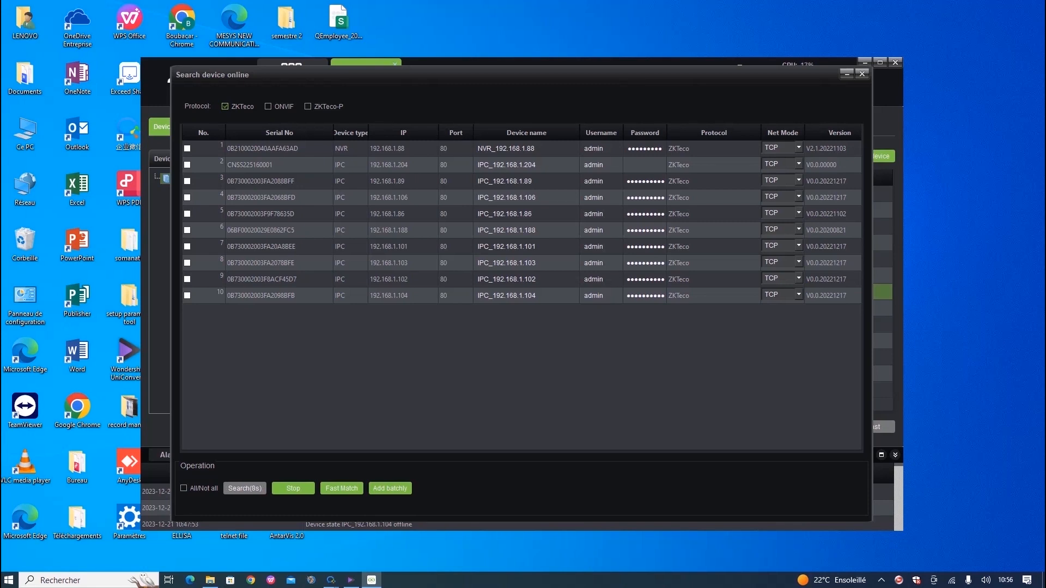
{"action": "left_click", "coordinate": [186, 149]}
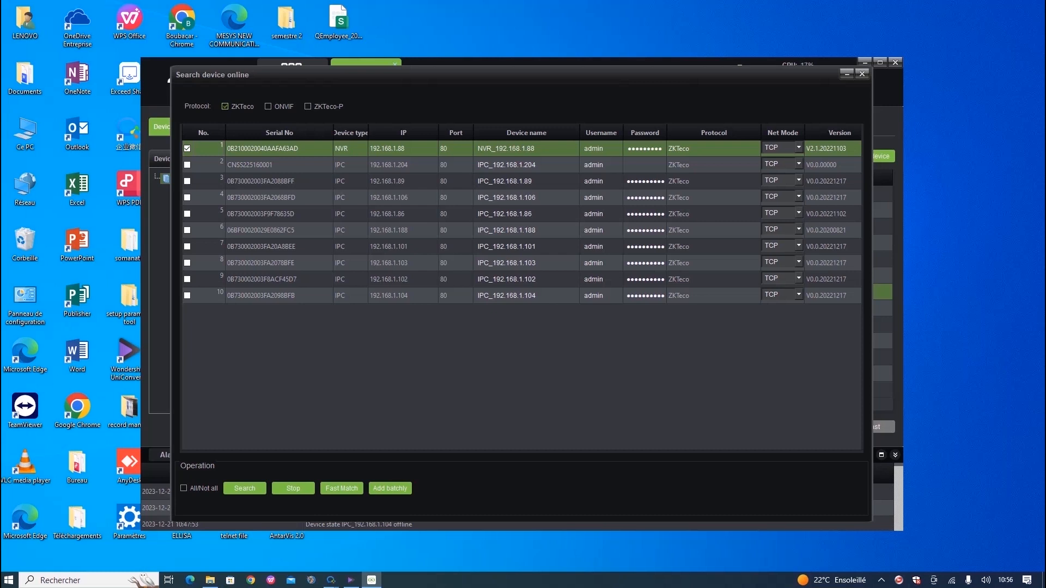
{"action": "left_click", "coordinate": [187, 181]}
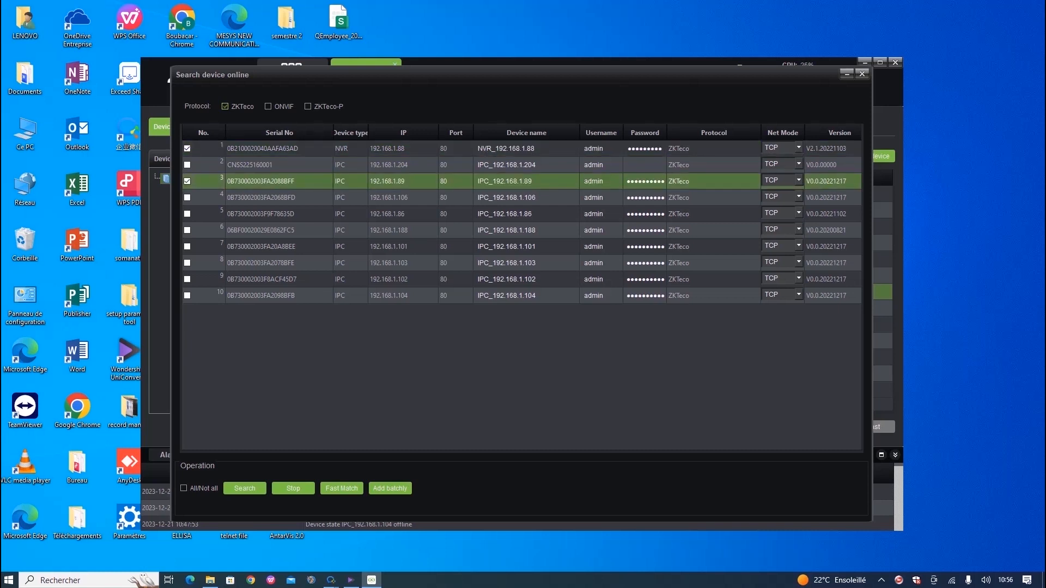
{"action": "left_click", "coordinate": [187, 198]}
{"action": "left_click", "coordinate": [188, 214]}
{"action": "left_click", "coordinate": [187, 231]}
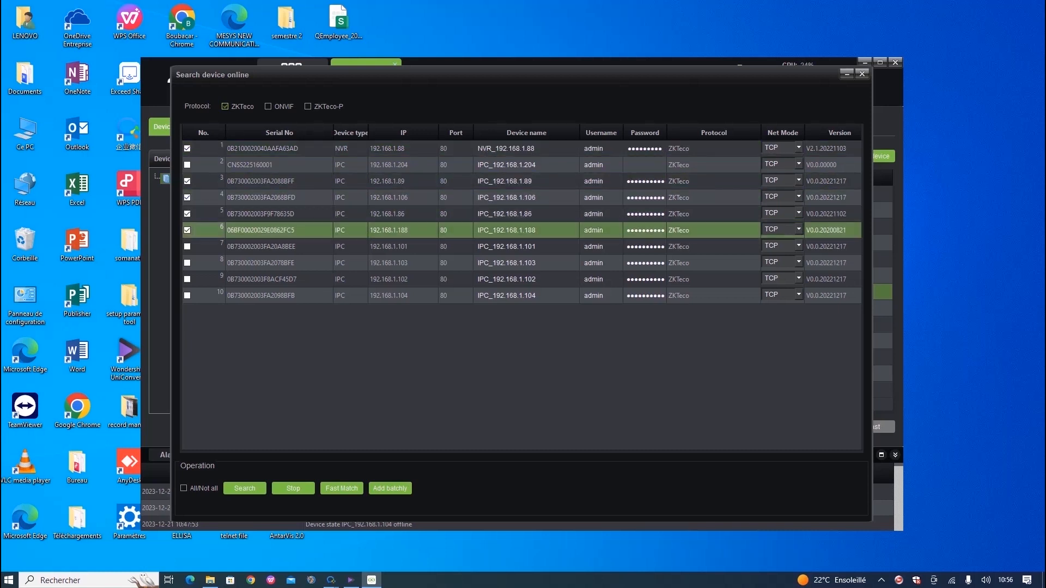
{"action": "left_click", "coordinate": [187, 247]}
{"action": "left_click", "coordinate": [188, 263]}
{"action": "left_click", "coordinate": [187, 280]}
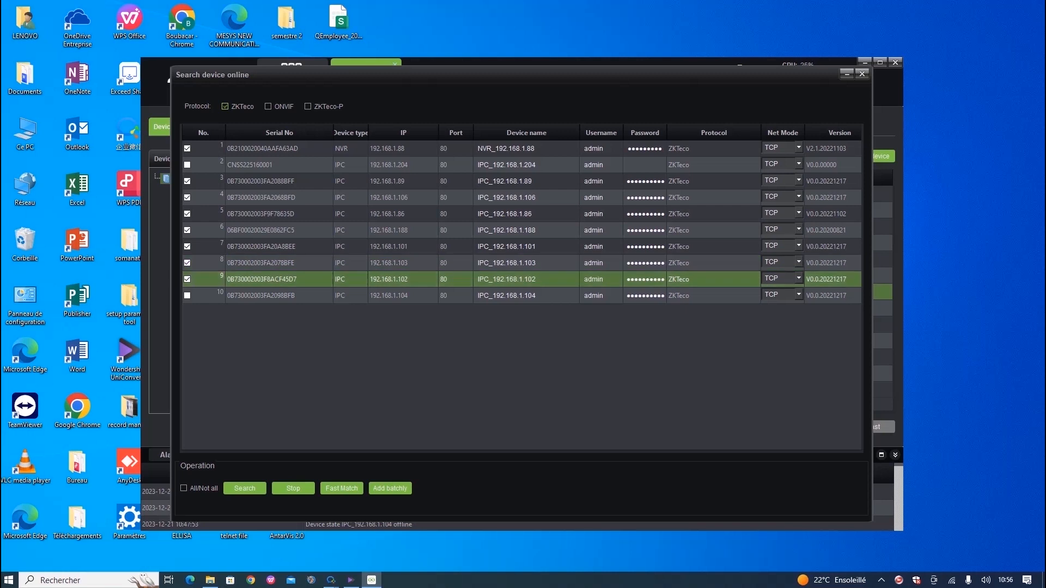
{"action": "left_click", "coordinate": [187, 296]}
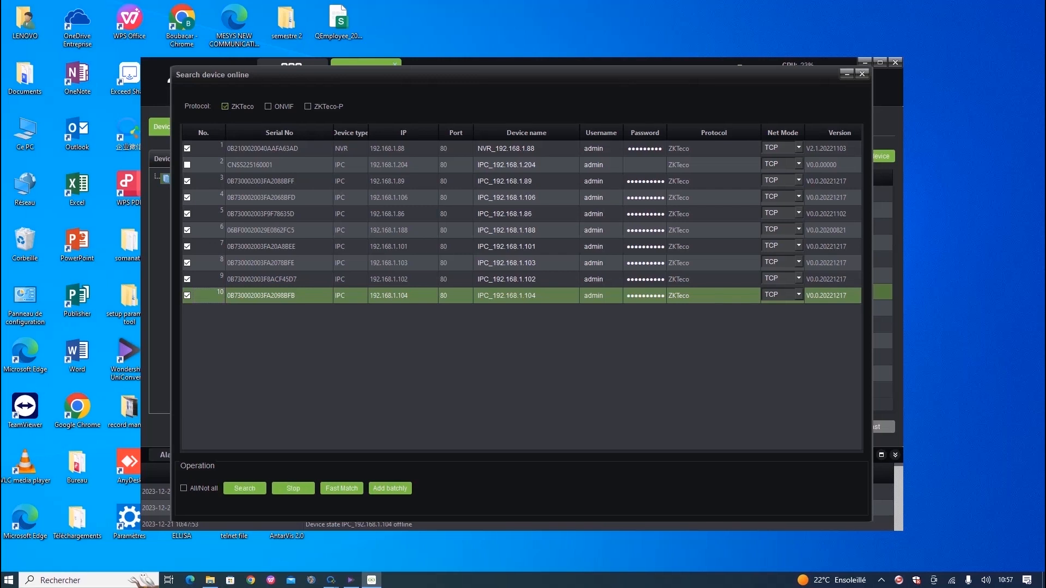
{"action": "left_click", "coordinate": [389, 488]}
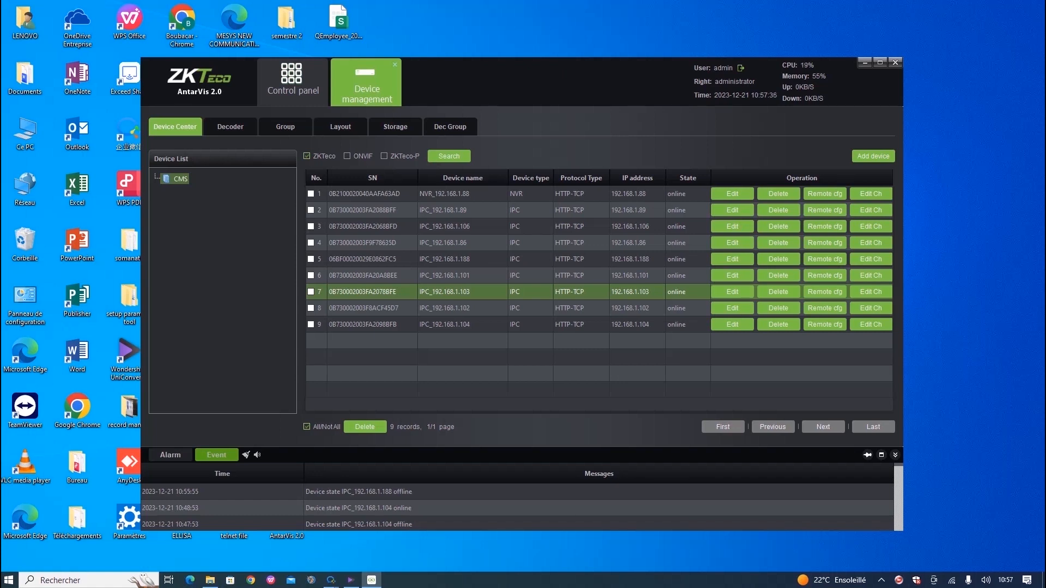
Browse the Decoder, Group, Layout, Storage and Dec Group pages, then return to the control panel.
{"action": "left_click", "coordinate": [230, 127]}
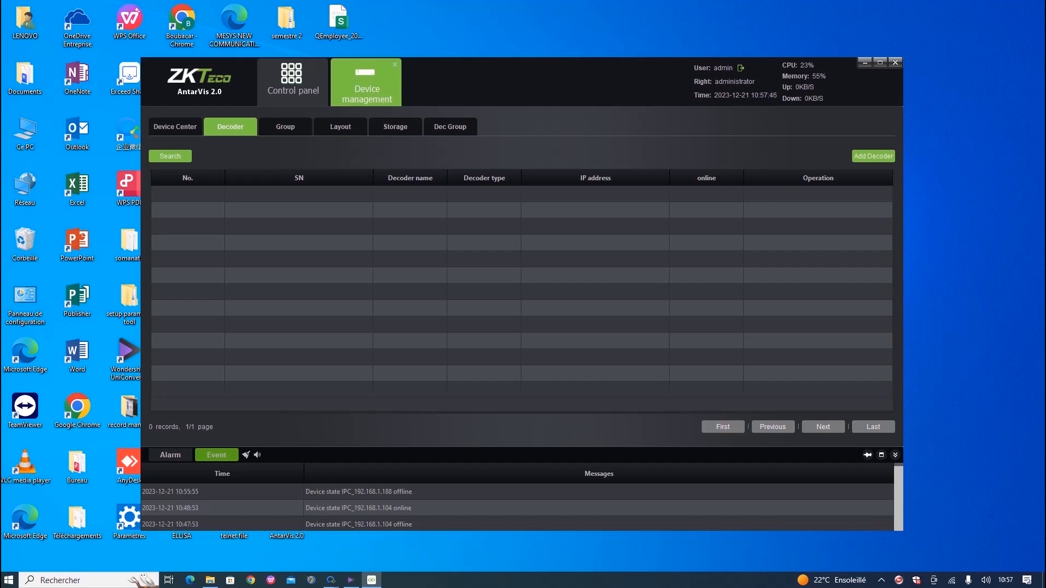
{"action": "left_click", "coordinate": [285, 127]}
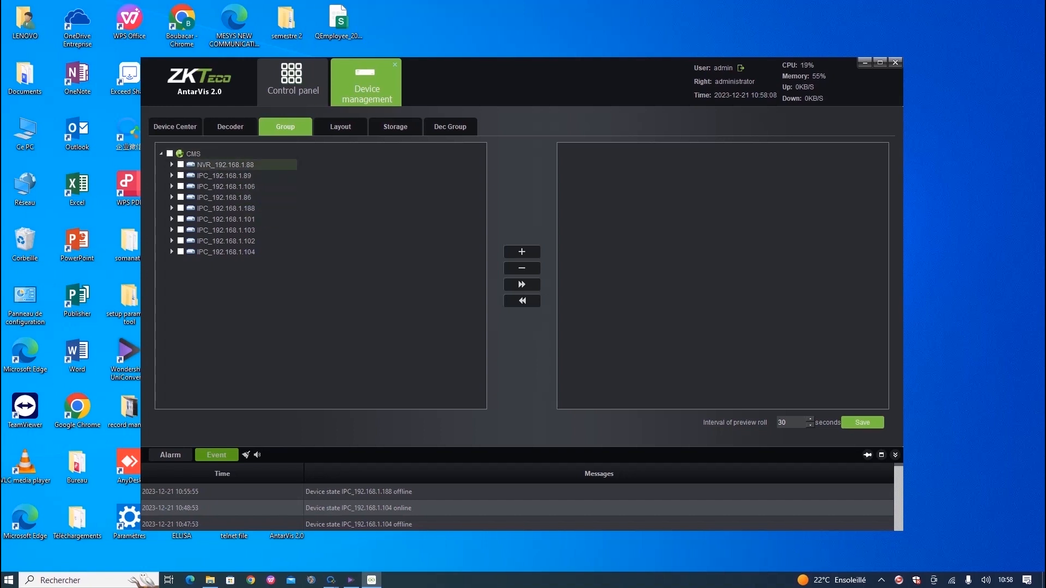
{"action": "left_click", "coordinate": [340, 127]}
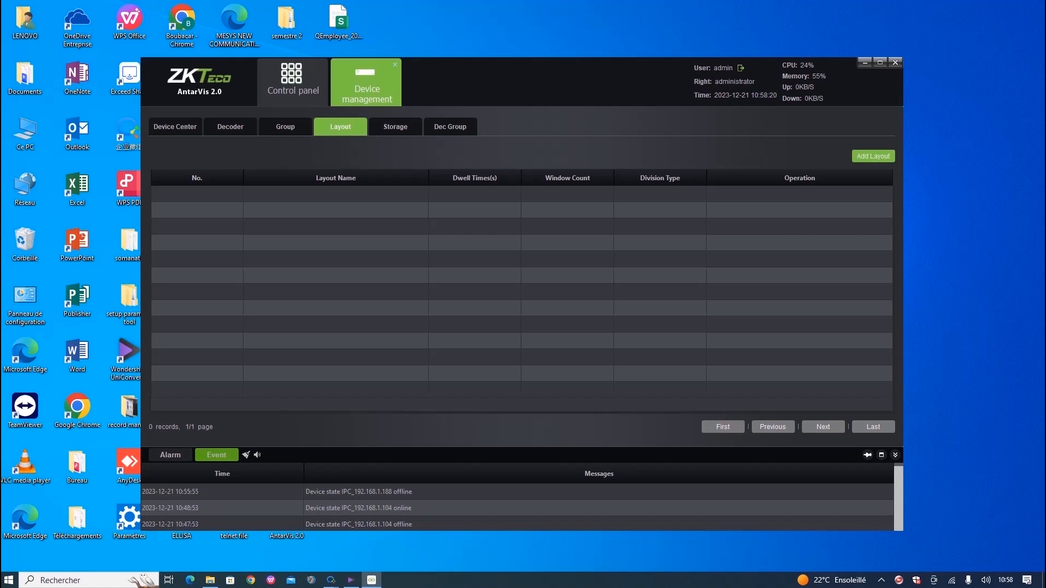
{"action": "left_click", "coordinate": [395, 126]}
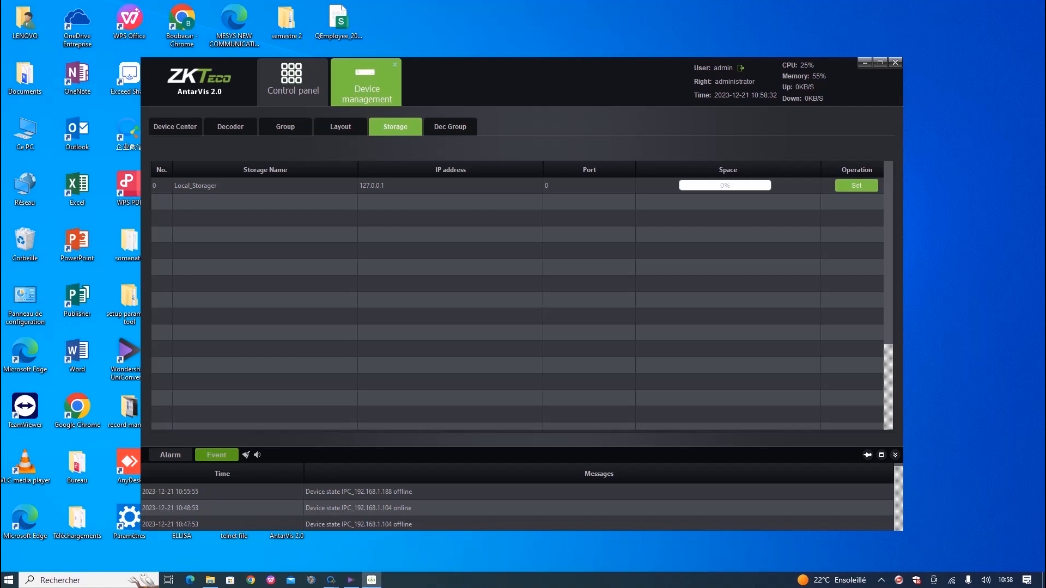
{"action": "left_click", "coordinate": [450, 126]}
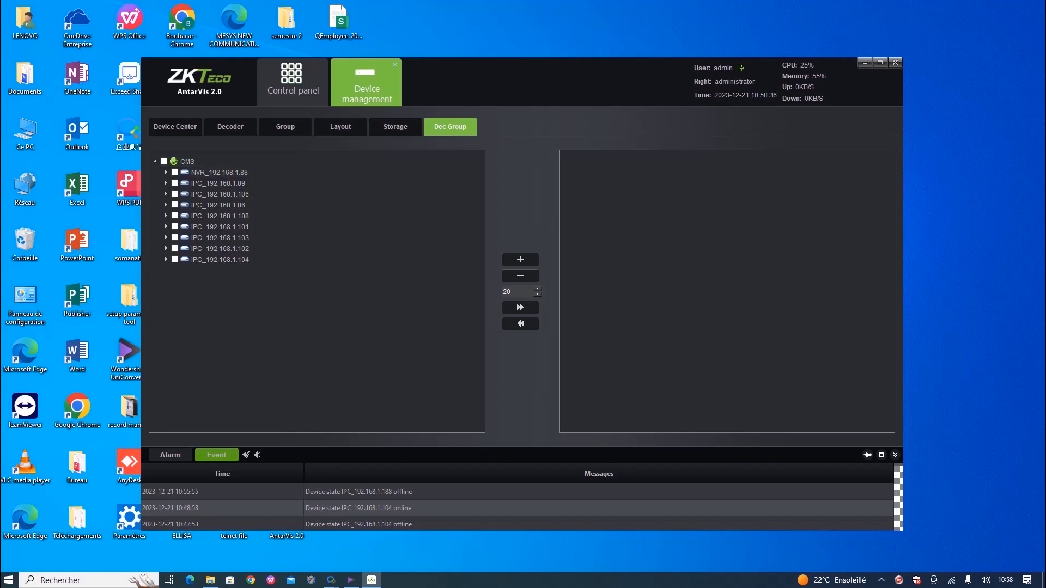
{"action": "left_click", "coordinate": [292, 82]}
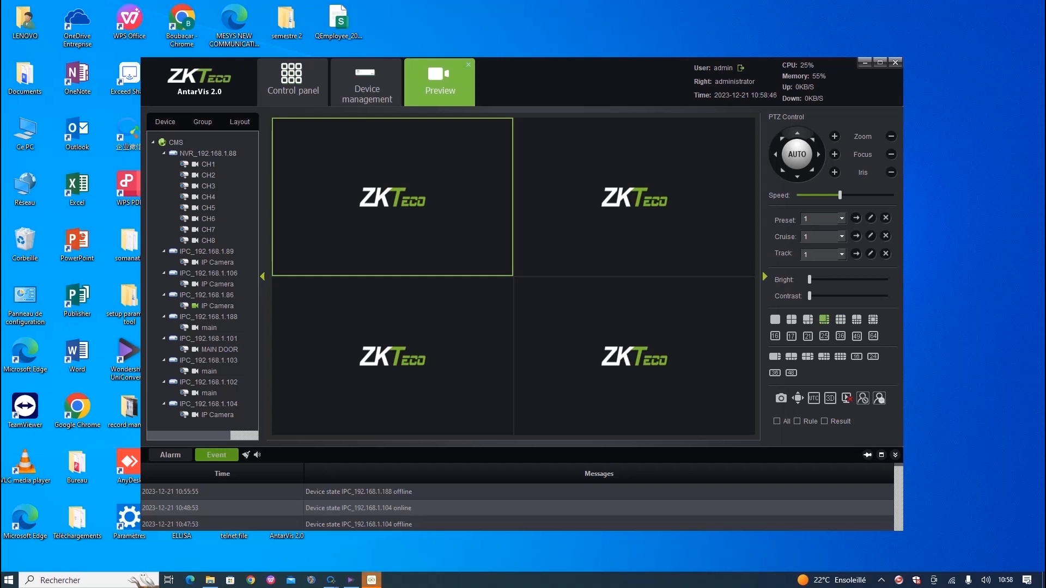
Use a one-large, five-small layout showing cameras IPC_192.168.1.89, .106 and .86 in live view.
{"action": "left_click", "coordinate": [807, 319]}
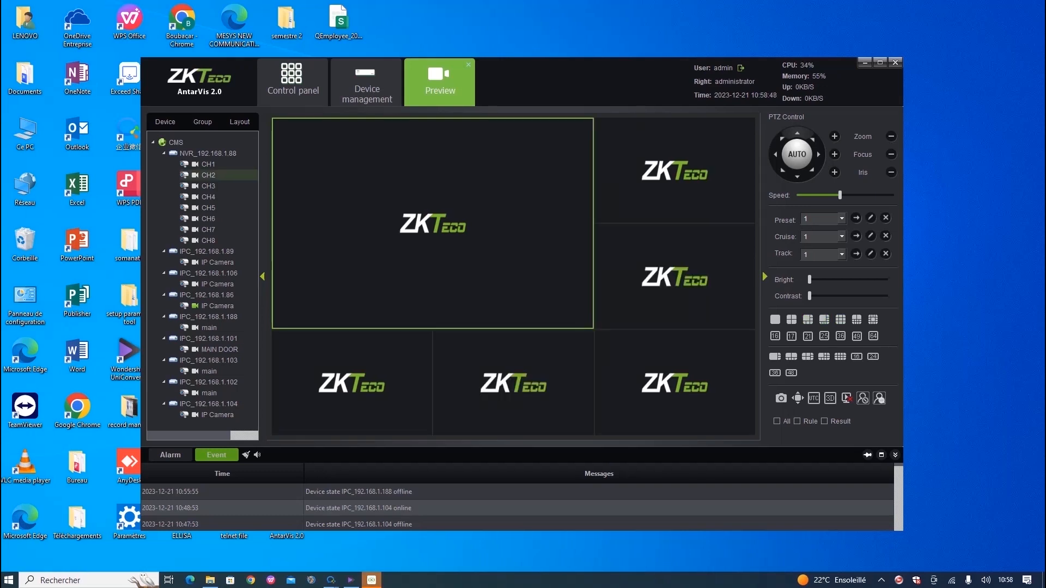
{"action": "left_click", "coordinate": [208, 164]}
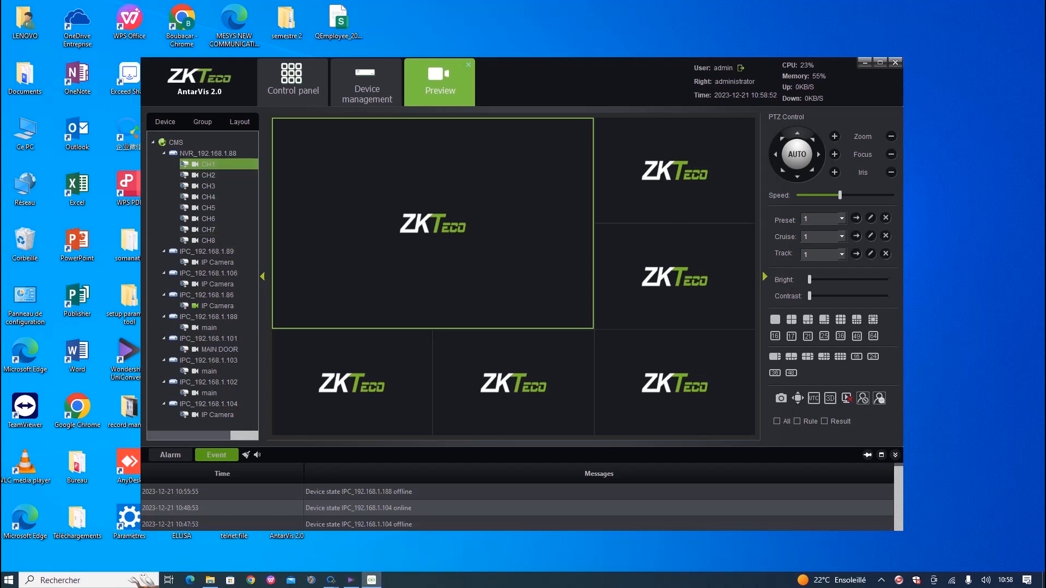
{"action": "double_click", "coordinate": [217, 263]}
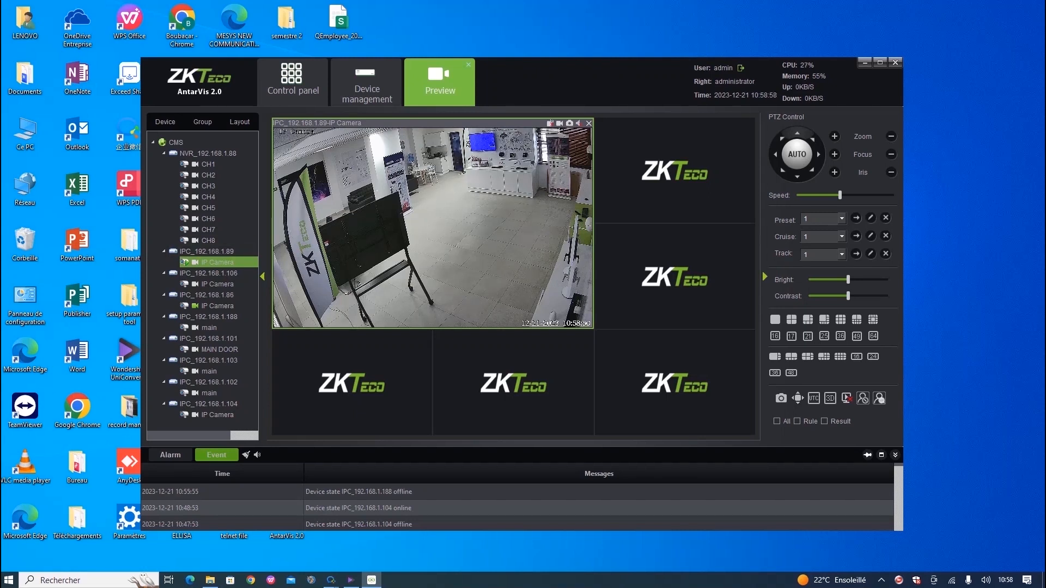
{"action": "left_click", "coordinate": [674, 171]}
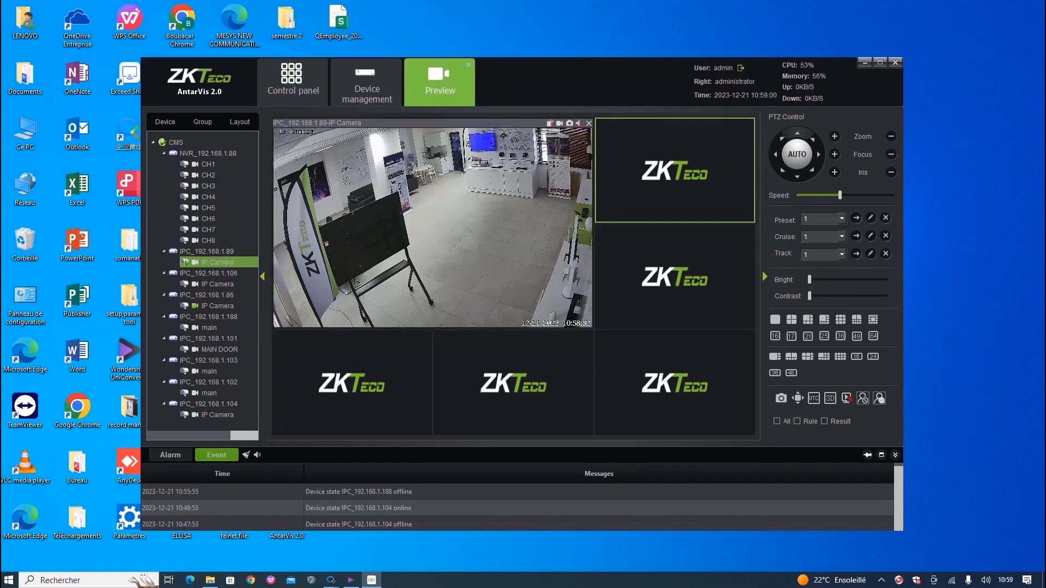
{"action": "double_click", "coordinate": [217, 284]}
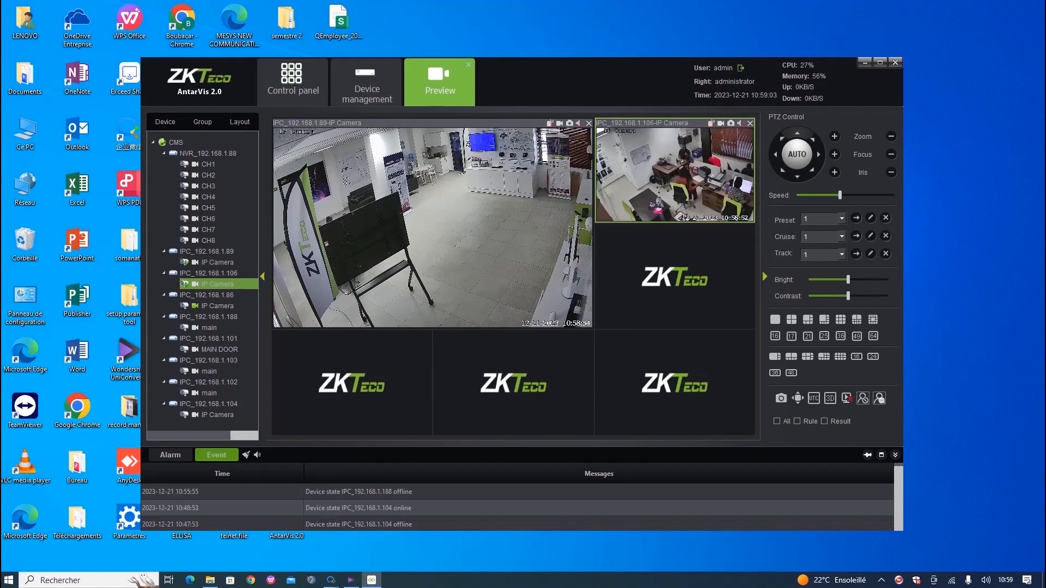
{"action": "left_click", "coordinate": [674, 276]}
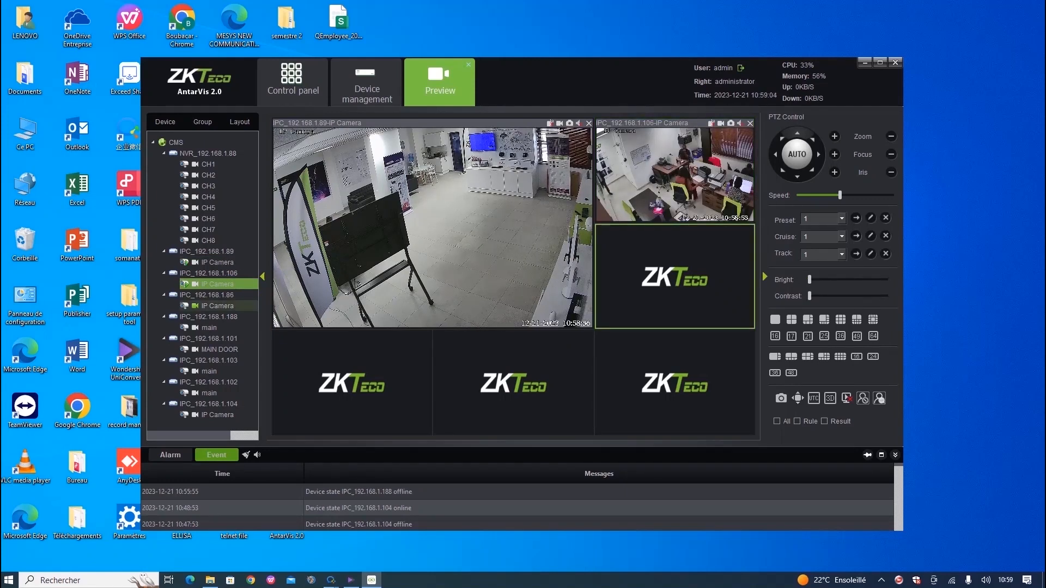
{"action": "double_click", "coordinate": [217, 306]}
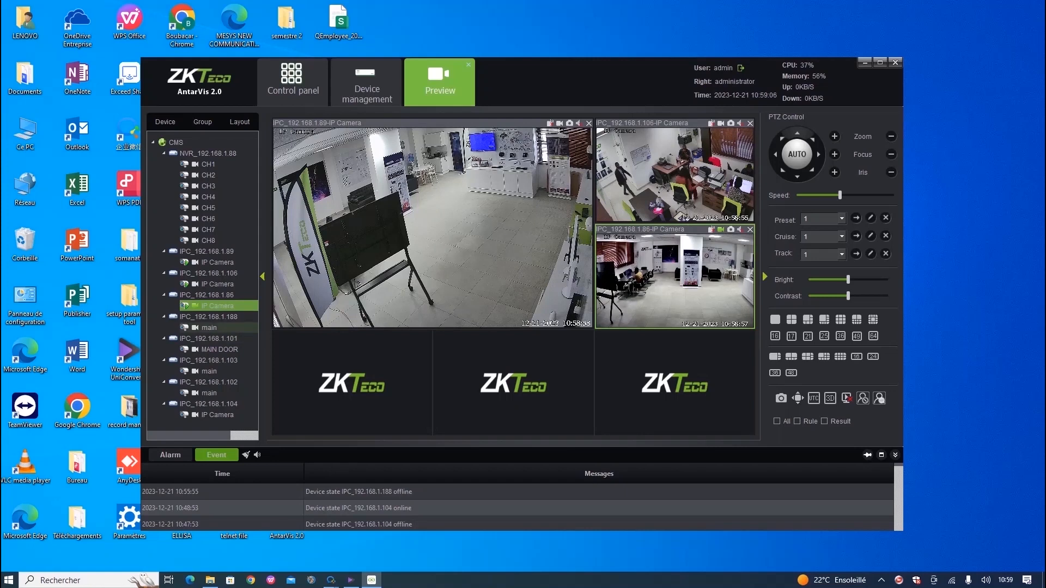
Fill the bottom panes with IPC_192.168.1.188 main stream, MAIN DOOR and IPC_192.168.1.103, then view groups and layouts.
{"action": "left_click", "coordinate": [209, 328]}
{"action": "left_click", "coordinate": [351, 382]}
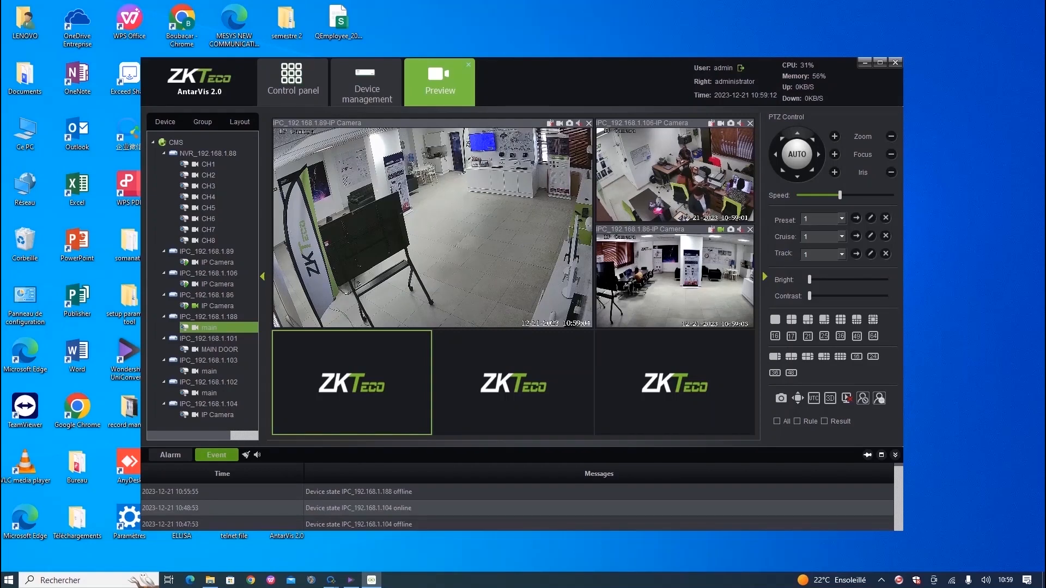
{"action": "double_click", "coordinate": [209, 327]}
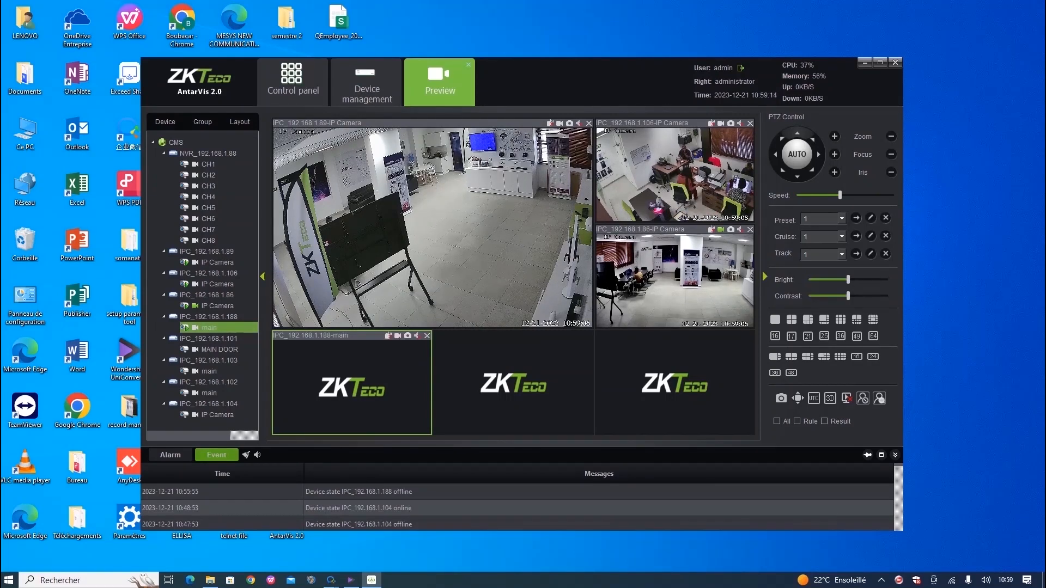
{"action": "double_click", "coordinate": [218, 349]}
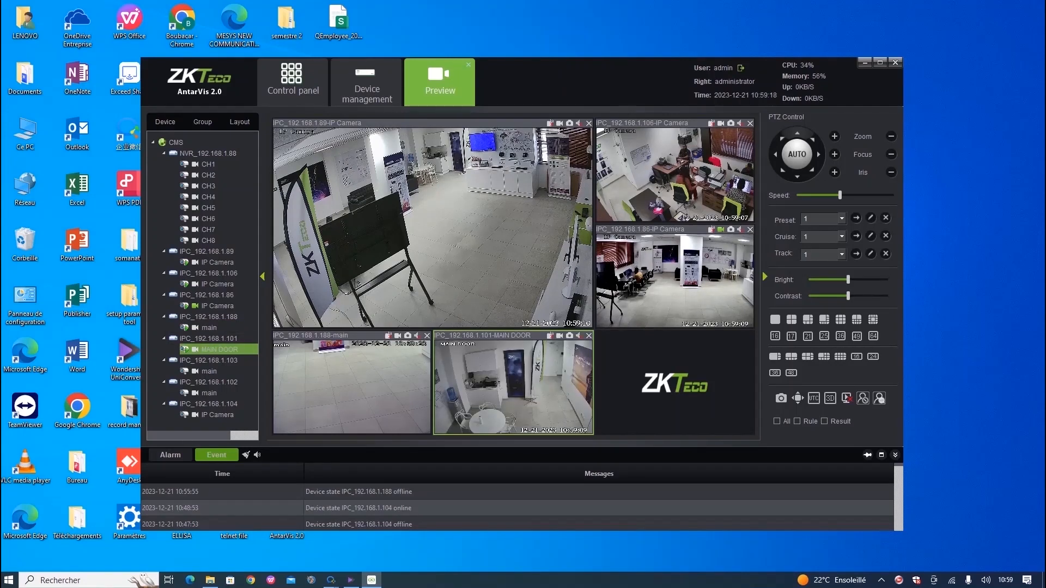
{"action": "double_click", "coordinate": [209, 371]}
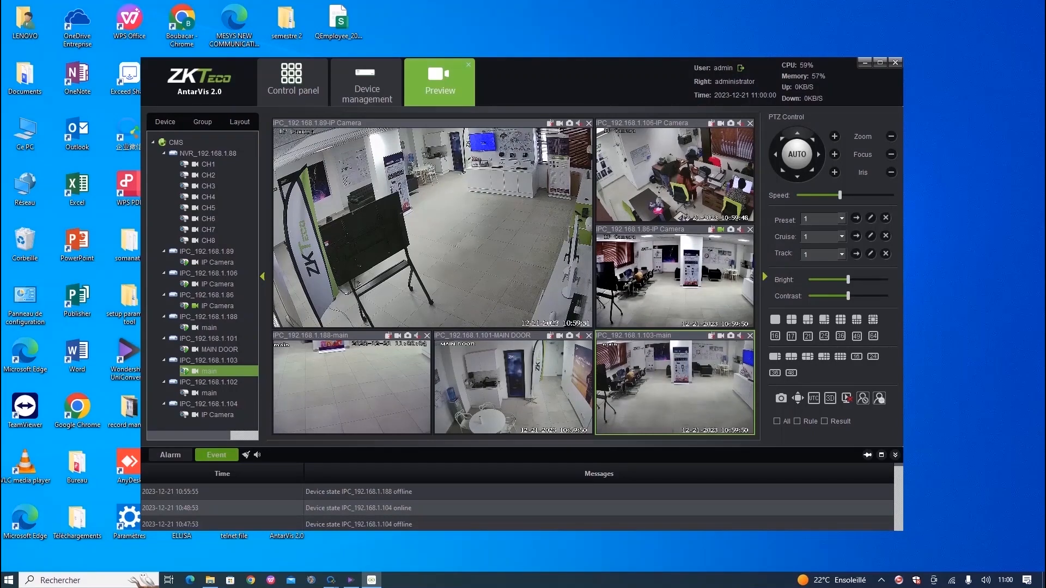
{"action": "left_click", "coordinate": [202, 122]}
{"action": "left_click", "coordinate": [239, 122]}
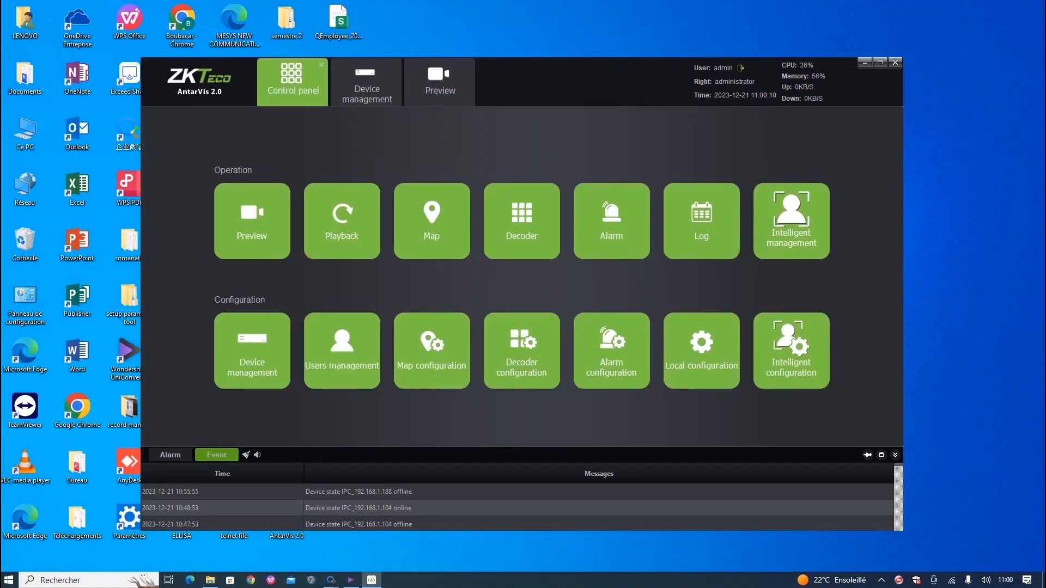
Play back the NVR's CH5 recording from 19 December 2023, pausing and resuming it once.
{"action": "left_click", "coordinate": [342, 221]}
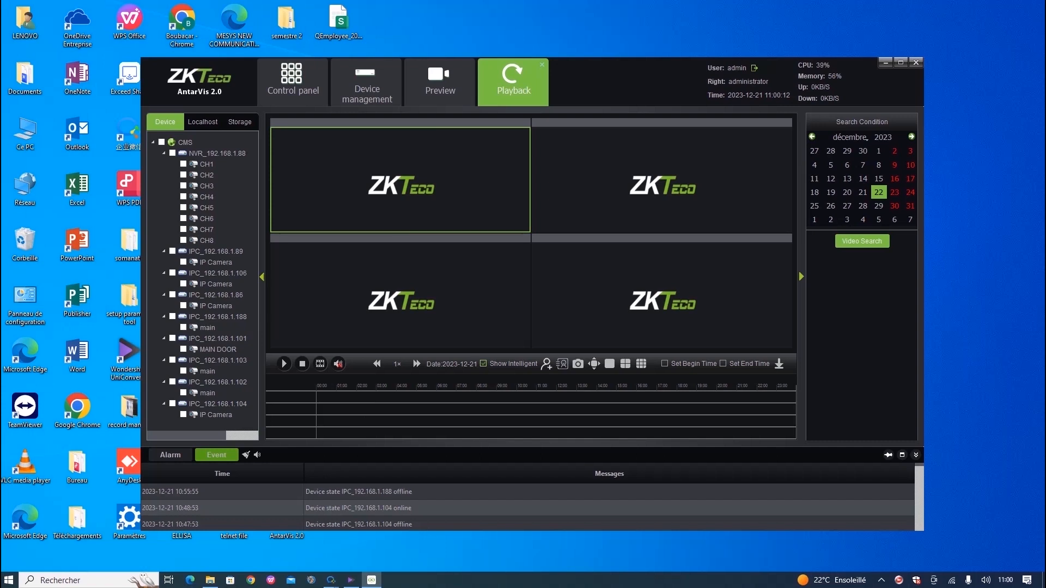
{"action": "left_click", "coordinate": [183, 164]}
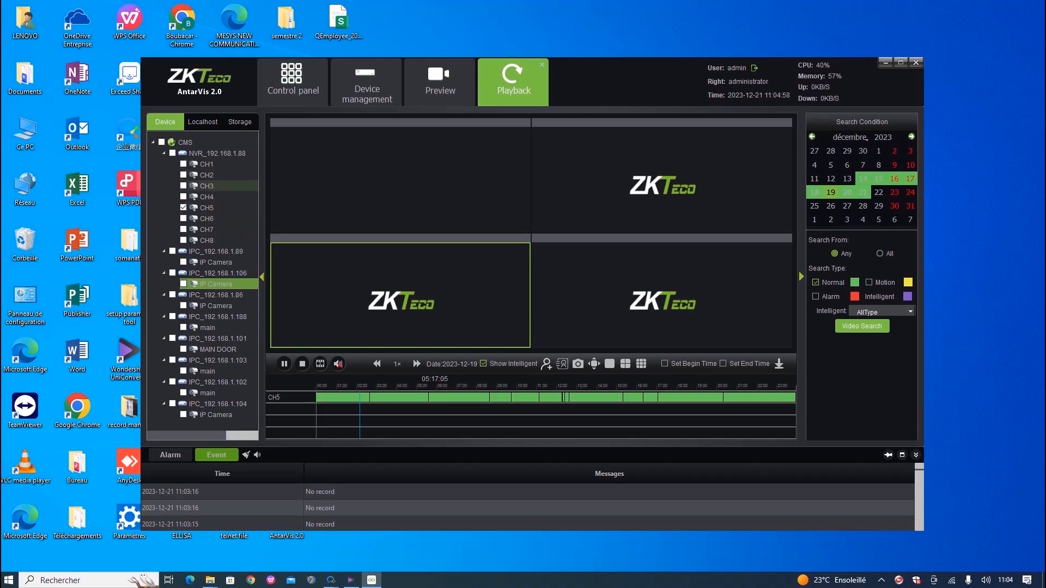
{"action": "left_click", "coordinate": [207, 208]}
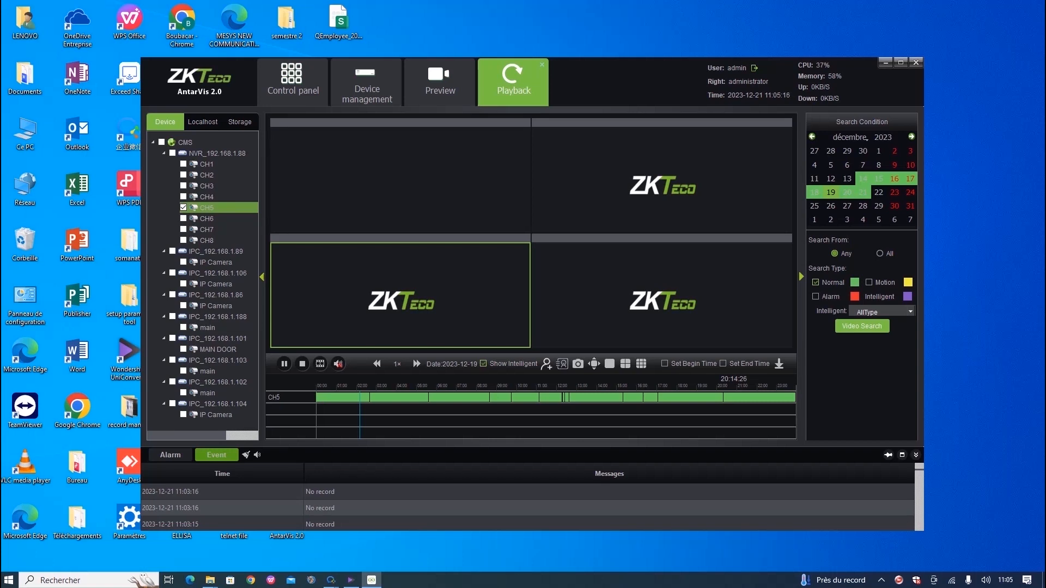
{"action": "left_click", "coordinate": [862, 326]}
{"action": "left_click", "coordinate": [284, 364]}
{"action": "left_click", "coordinate": [284, 363]}
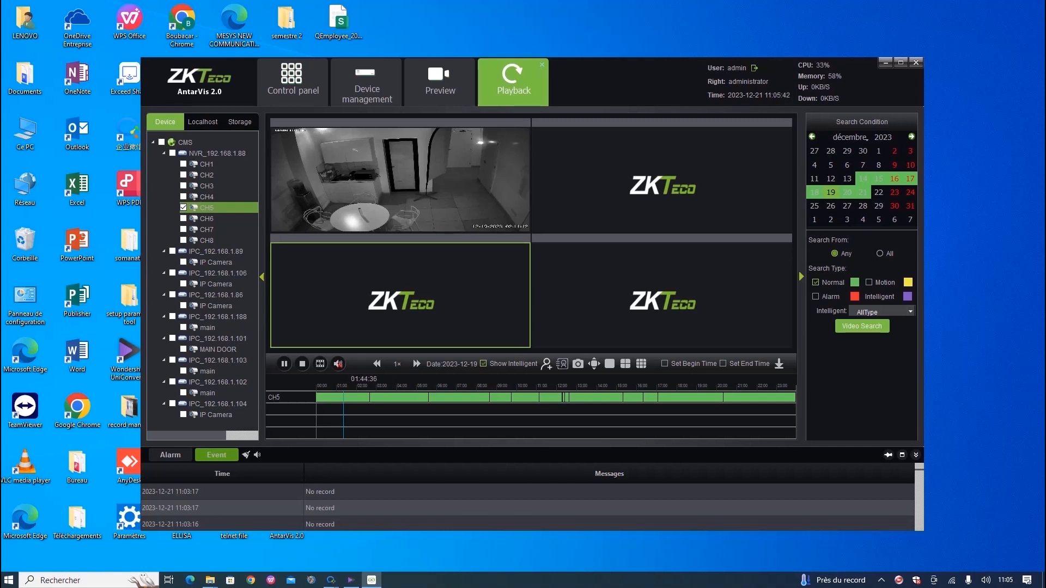
Jump CH5 to about 02:14, 03:31, 04:48, 06:37 and 08:12, then pause, stop and replay it.
{"action": "left_click", "coordinate": [360, 398]}
{"action": "left_click", "coordinate": [386, 397]}
{"action": "left_click", "coordinate": [418, 398]}
{"action": "left_click", "coordinate": [448, 398]}
{"action": "left_click", "coordinate": [479, 398]}
{"action": "left_click", "coordinate": [283, 364]}
{"action": "left_click", "coordinate": [302, 364]}
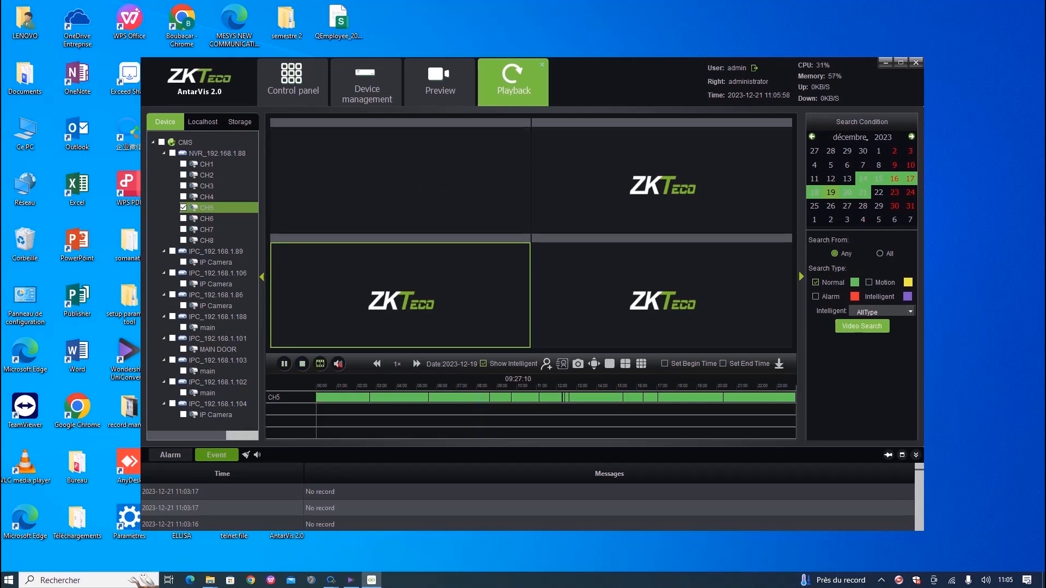
{"action": "left_click", "coordinate": [284, 364]}
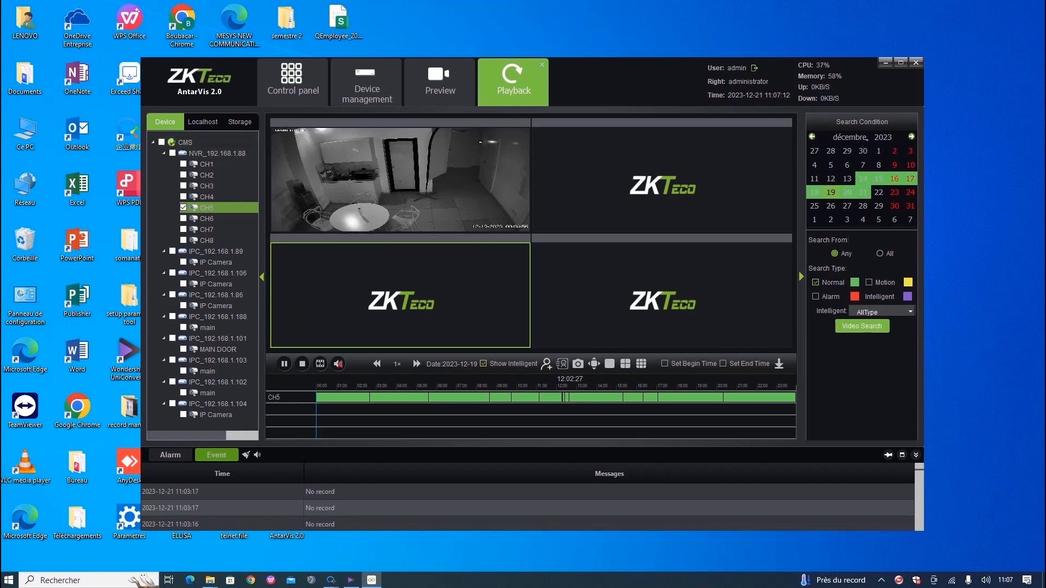
View the 'bulding' map and the empty alarm rule list, returning to the control panel after each.
{"action": "left_click", "coordinate": [292, 82]}
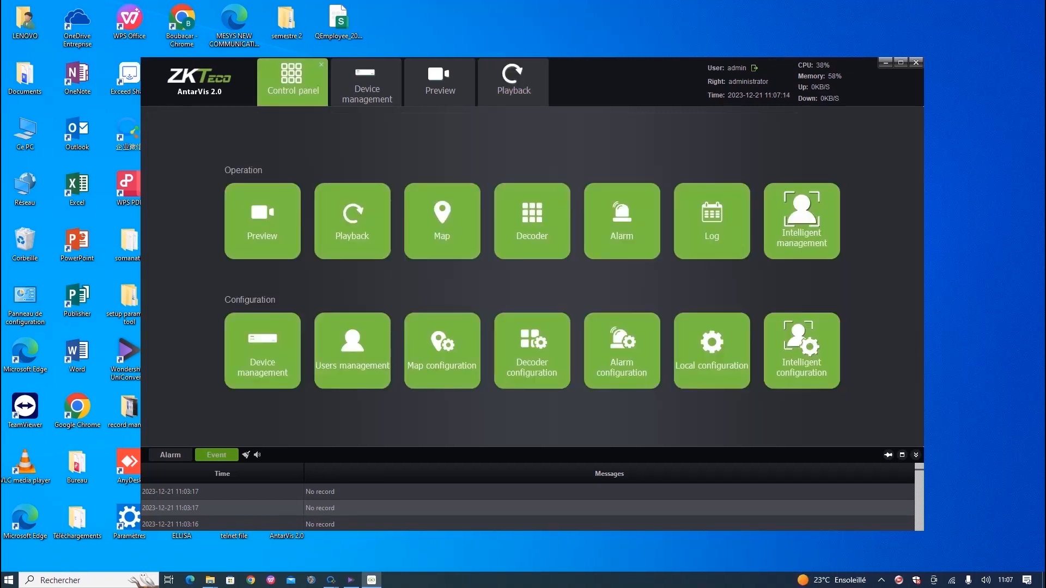
{"action": "left_click", "coordinate": [442, 221]}
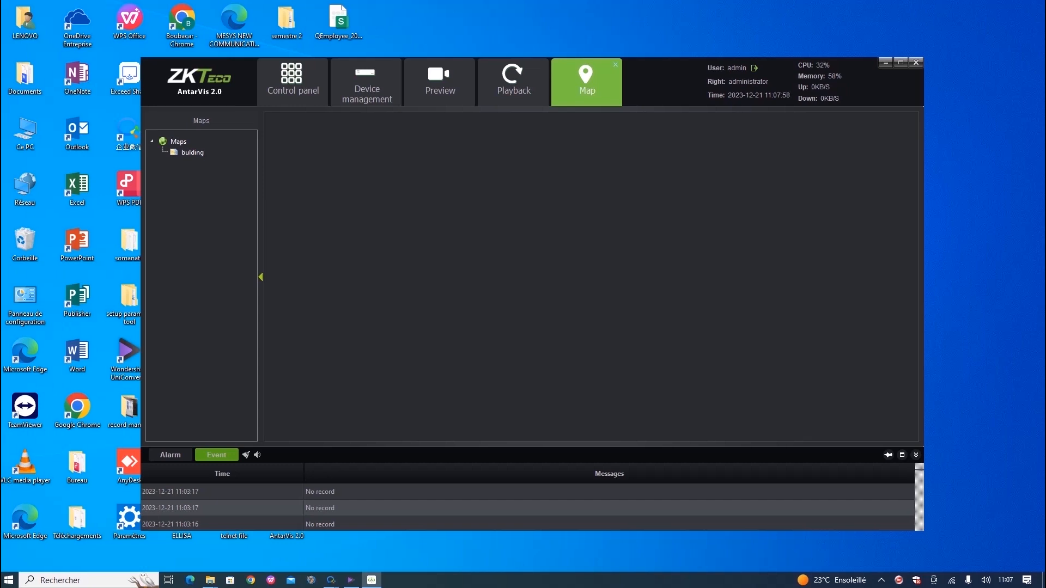
{"action": "left_click", "coordinate": [191, 153]}
{"action": "left_click", "coordinate": [292, 82]}
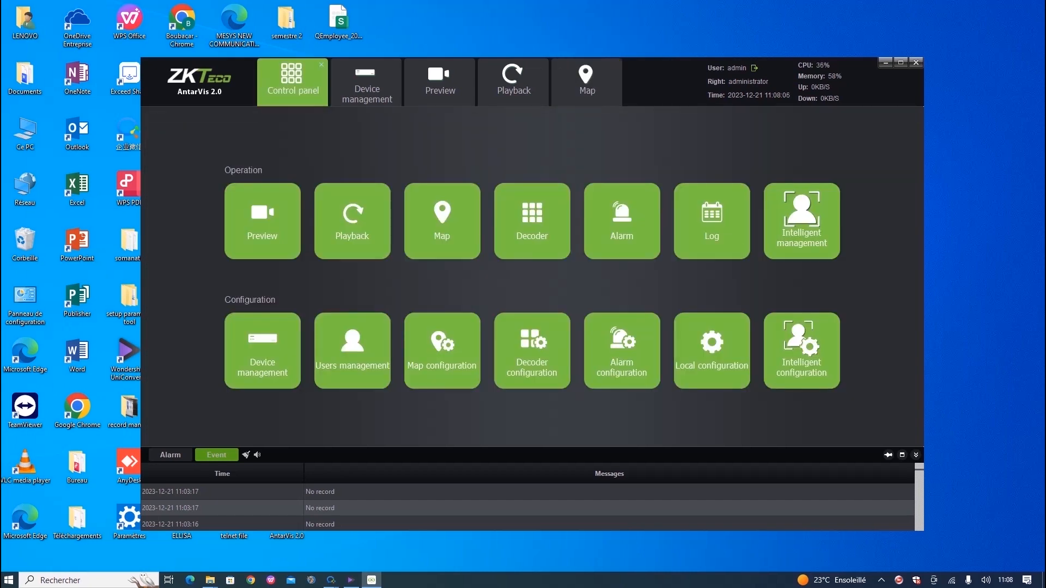
{"action": "left_click", "coordinate": [621, 350]}
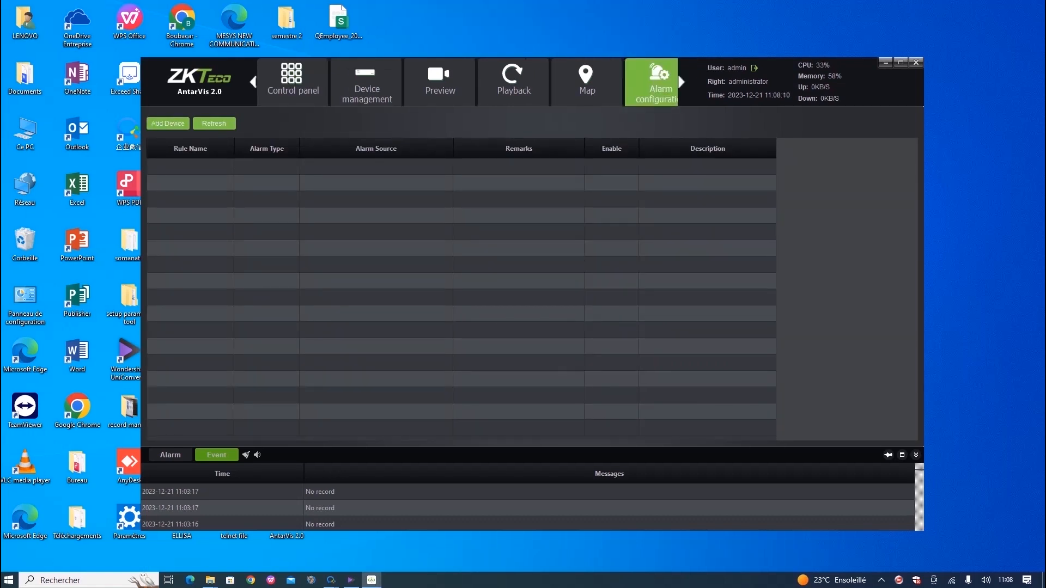
{"action": "left_click", "coordinate": [292, 82]}
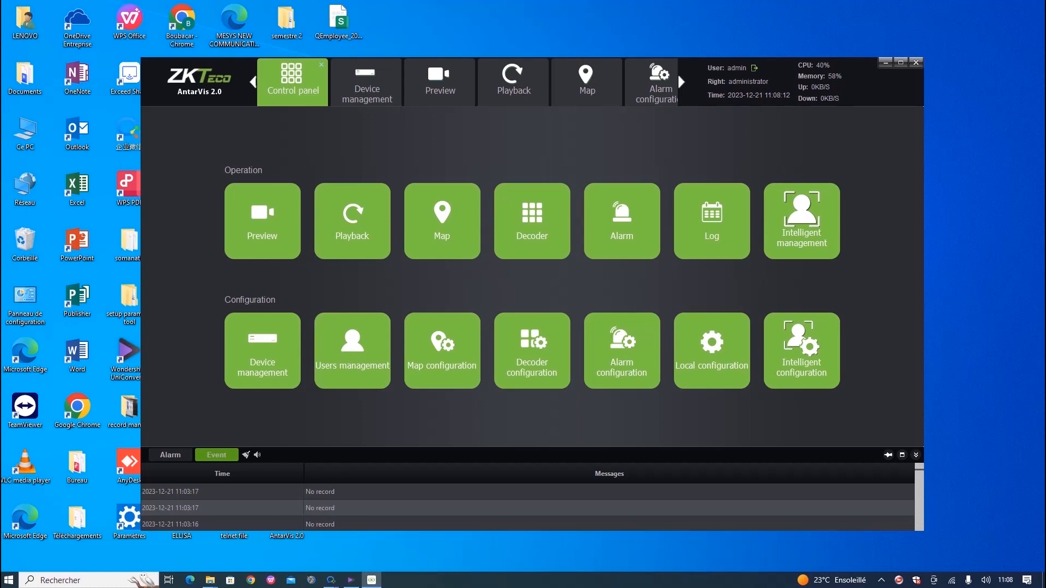
Delete the 'bulding' map.
{"action": "left_click", "coordinate": [442, 350]}
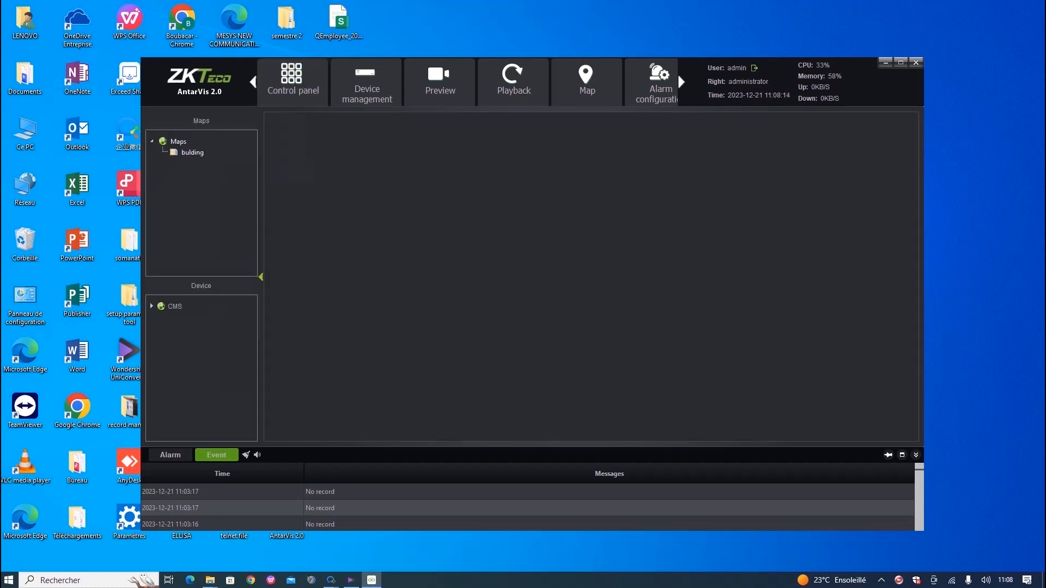
{"action": "left_click", "coordinate": [191, 153]}
{"action": "right_click", "coordinate": [171, 150]}
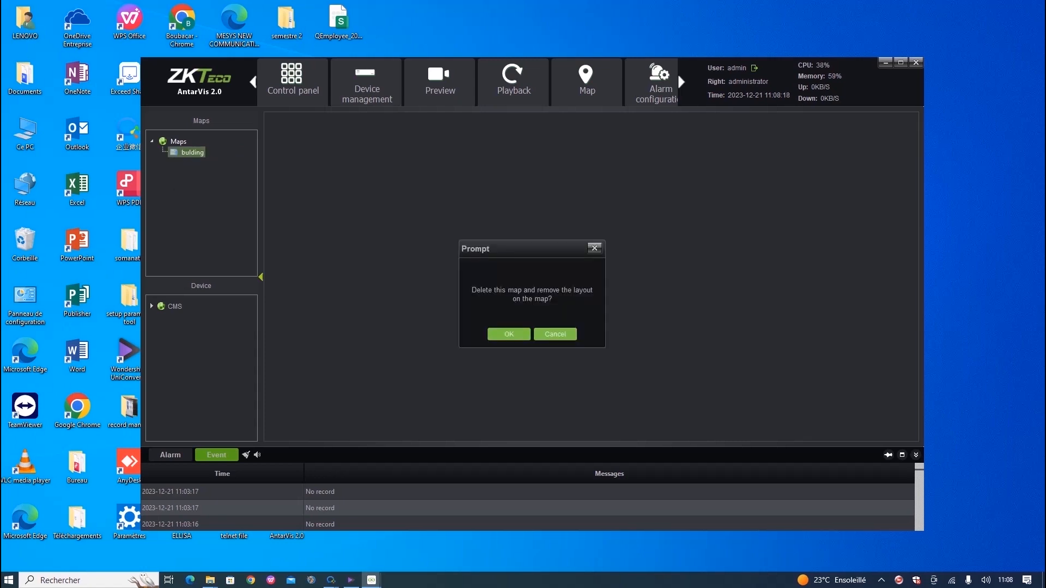
{"action": "left_click", "coordinate": [509, 334]}
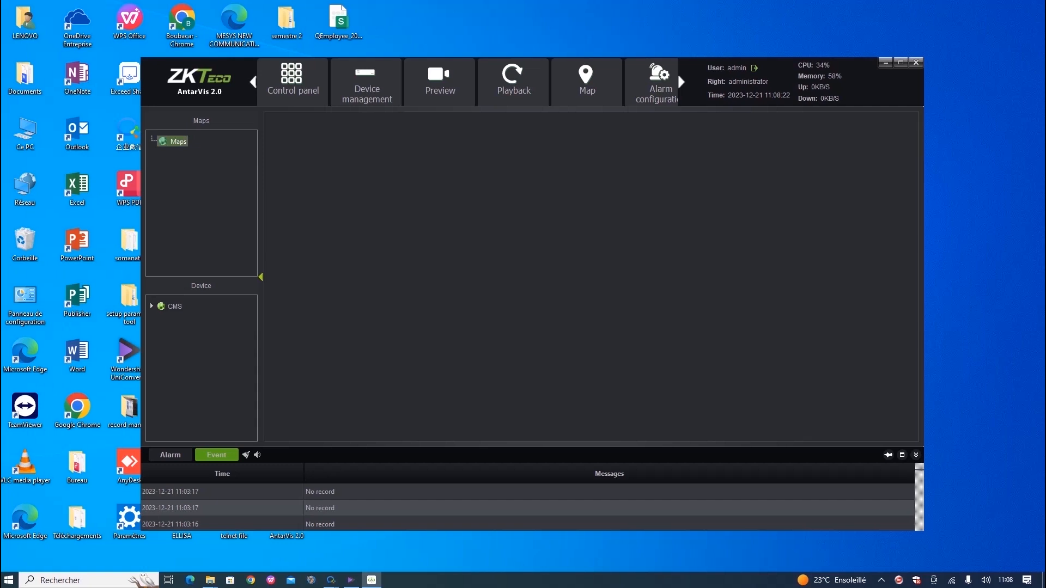
Expand the CMS device list and select the IP Camera of IPC_192.168.1.89.
{"action": "double_click", "coordinate": [174, 306]}
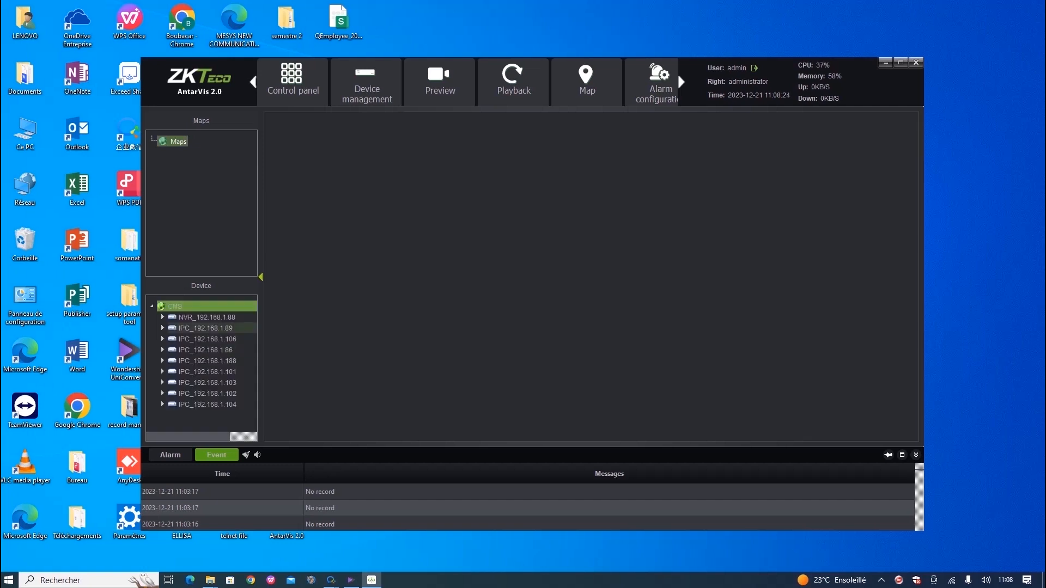
{"action": "left_click", "coordinate": [206, 328]}
{"action": "double_click", "coordinate": [206, 328]}
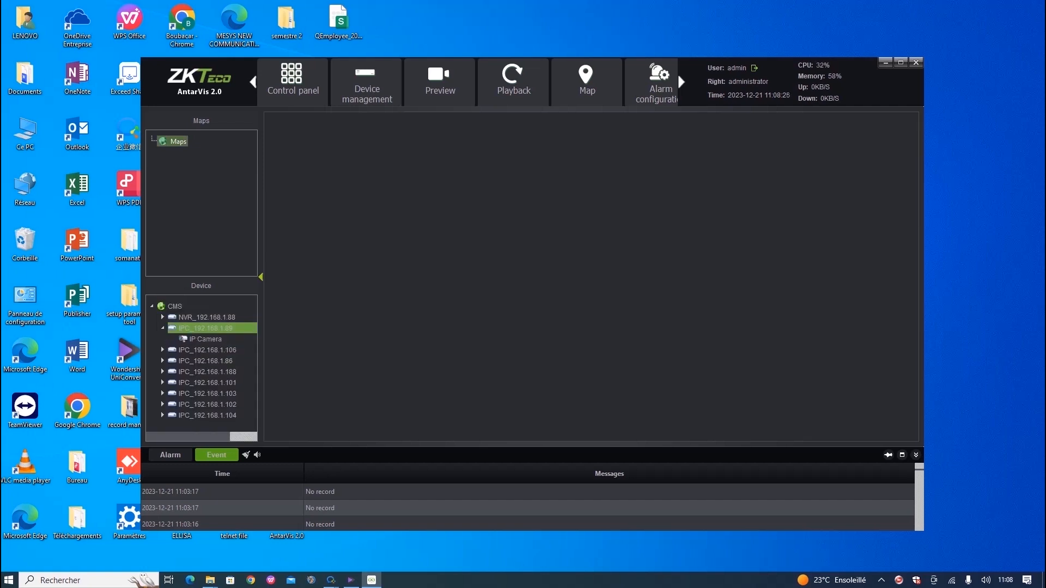
{"action": "left_click", "coordinate": [205, 339]}
Add a map named 'test map' using bulding.jpeg from the Téléchargements folder.
{"action": "right_click", "coordinate": [175, 142]}
{"action": "left_click", "coordinate": [190, 148]}
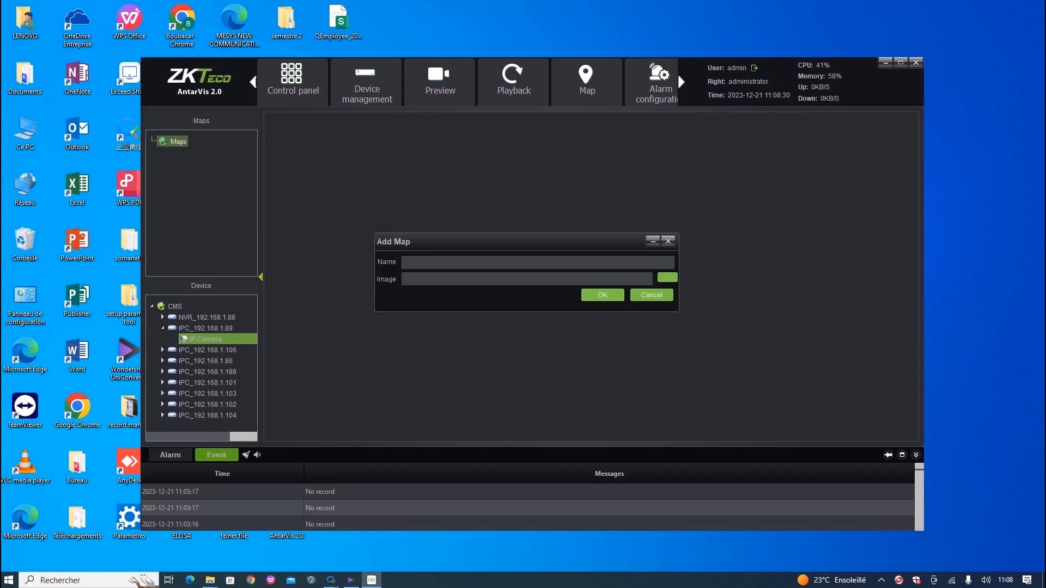
{"action": "type", "text": "test map"}
{"action": "left_click", "coordinate": [667, 277]}
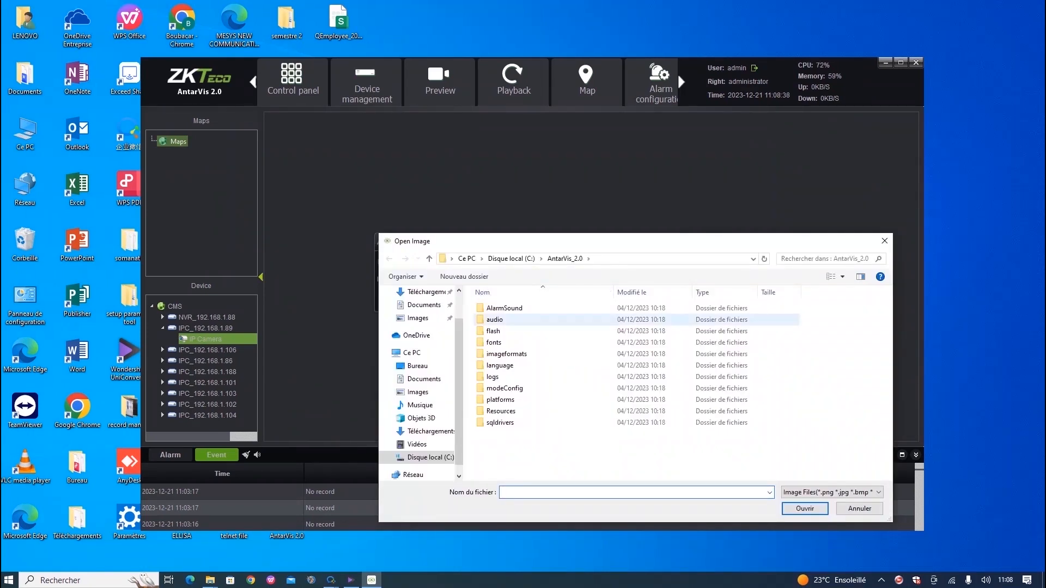
{"action": "left_click", "coordinate": [426, 293]}
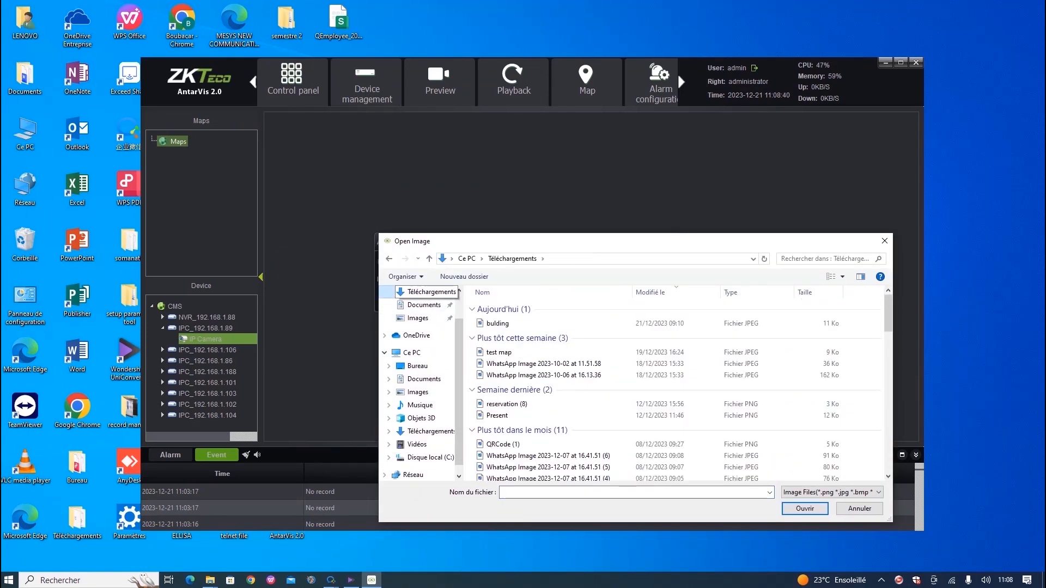
{"action": "left_click", "coordinate": [498, 323]}
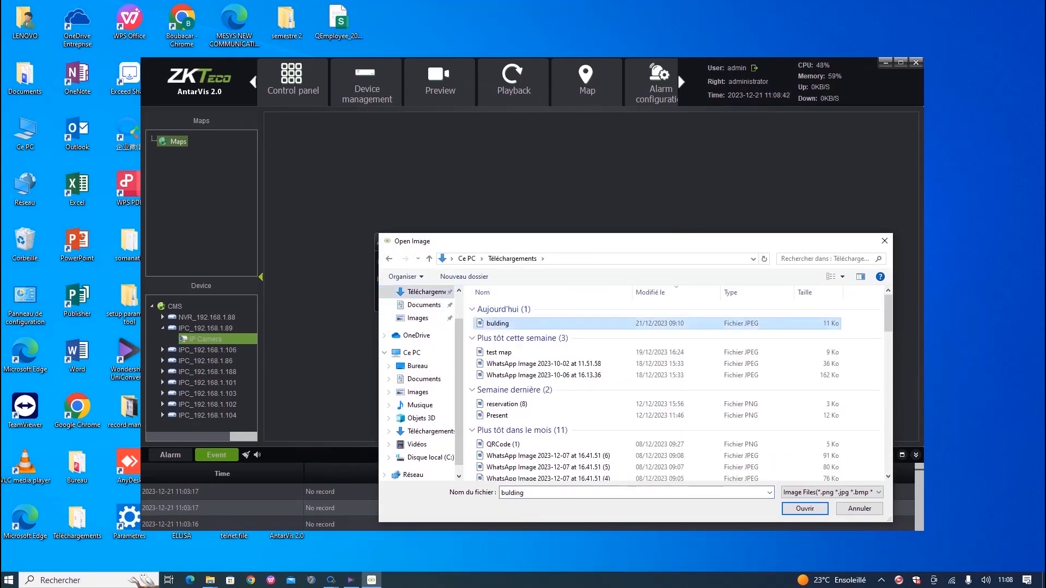
{"action": "left_click", "coordinate": [804, 508]}
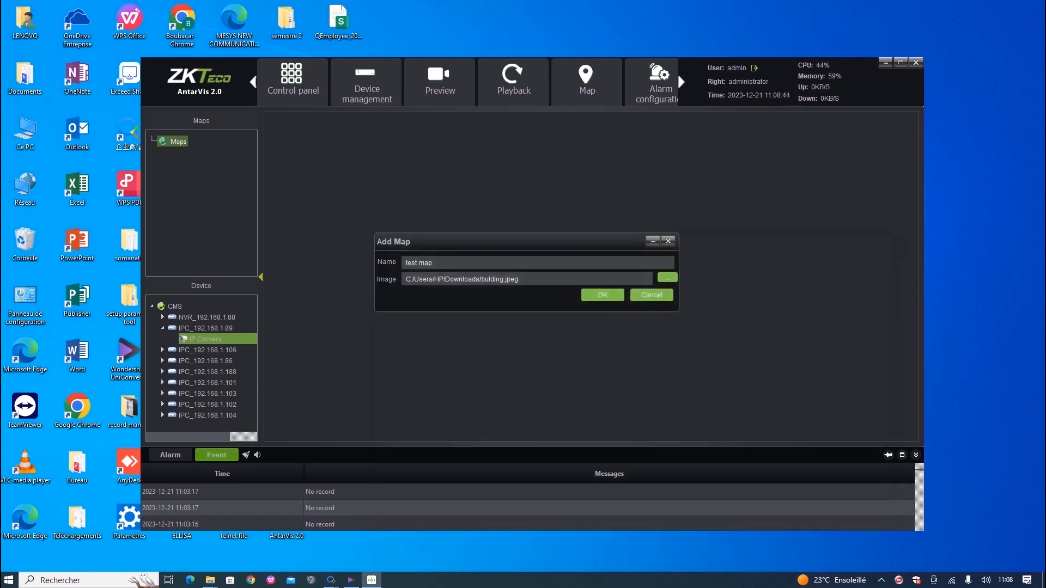
{"action": "left_click", "coordinate": [603, 296]}
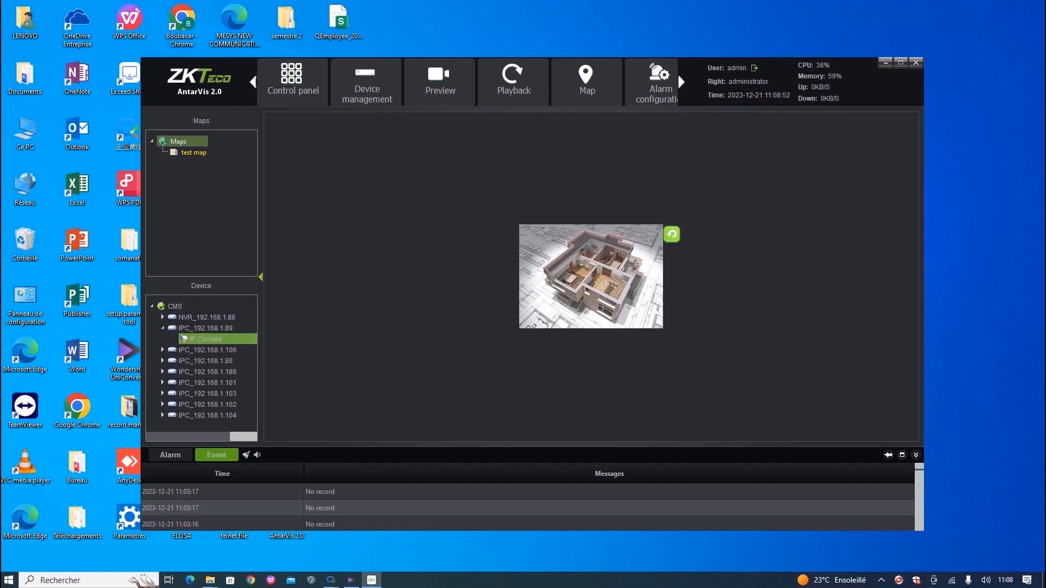
Place cameras IPC_192.168.1.89, .106 and .86 at the map's top, left and lower right.
{"action": "left_click_drag", "start_coordinate": [206, 339], "coordinate": [587, 235]}
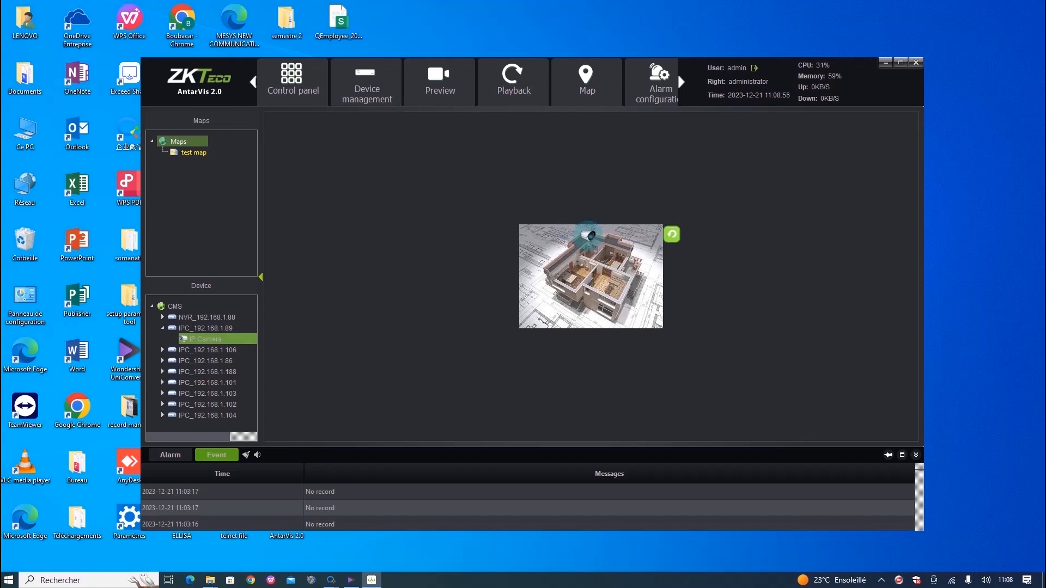
{"action": "left_click", "coordinate": [205, 360]}
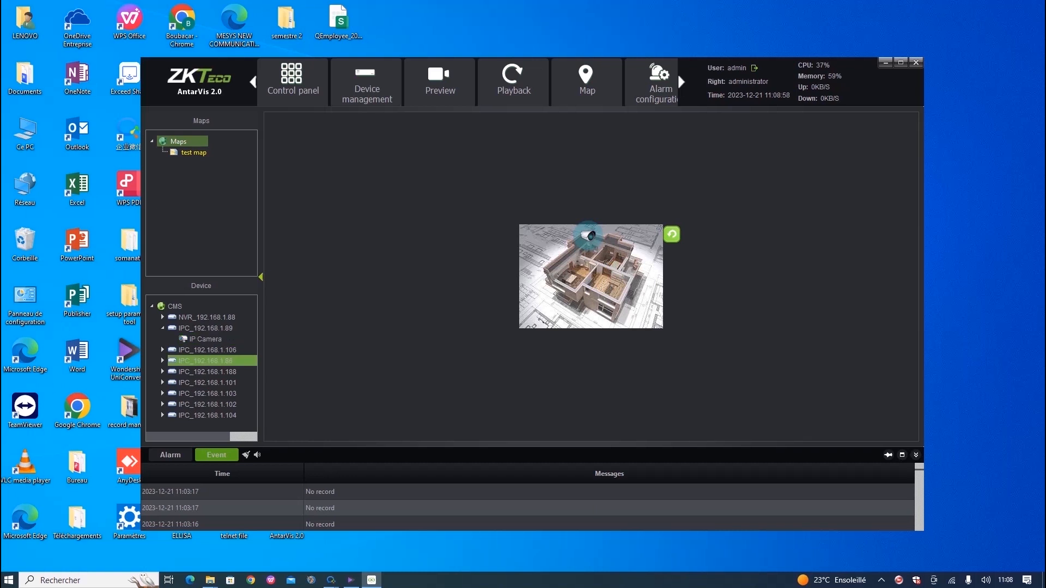
{"action": "double_click", "coordinate": [207, 349]}
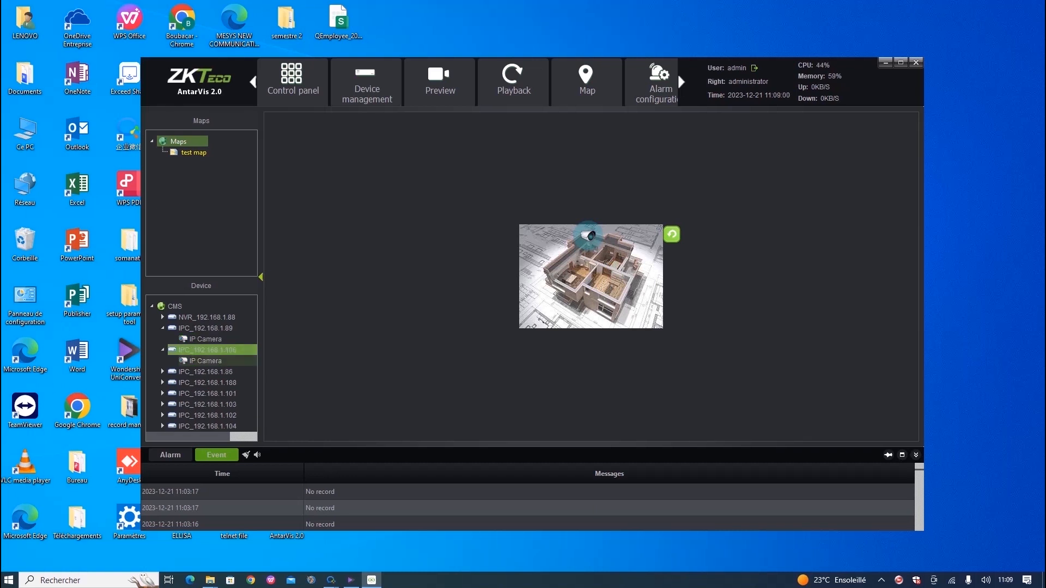
{"action": "left_click", "coordinate": [205, 361]}
{"action": "left_click_drag", "start_coordinate": [205, 361], "coordinate": [552, 272]}
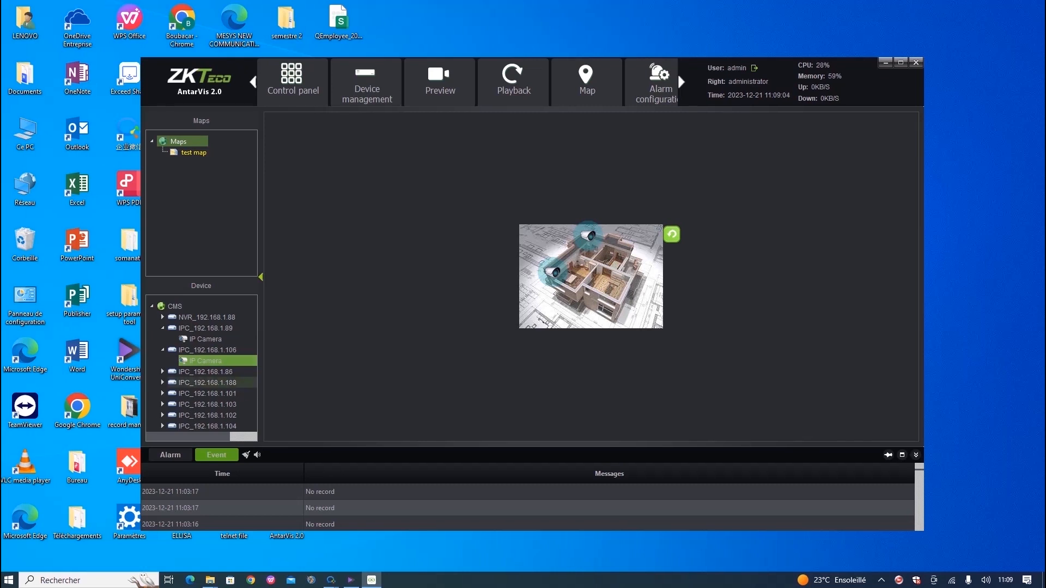
{"action": "left_click", "coordinate": [207, 383]}
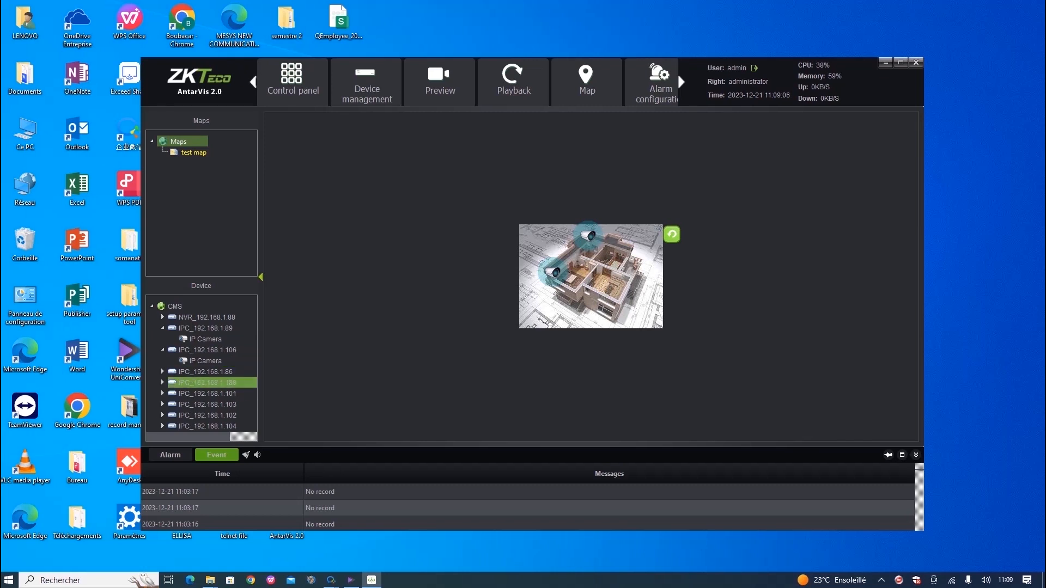
{"action": "double_click", "coordinate": [206, 371]}
{"action": "left_click", "coordinate": [205, 382]}
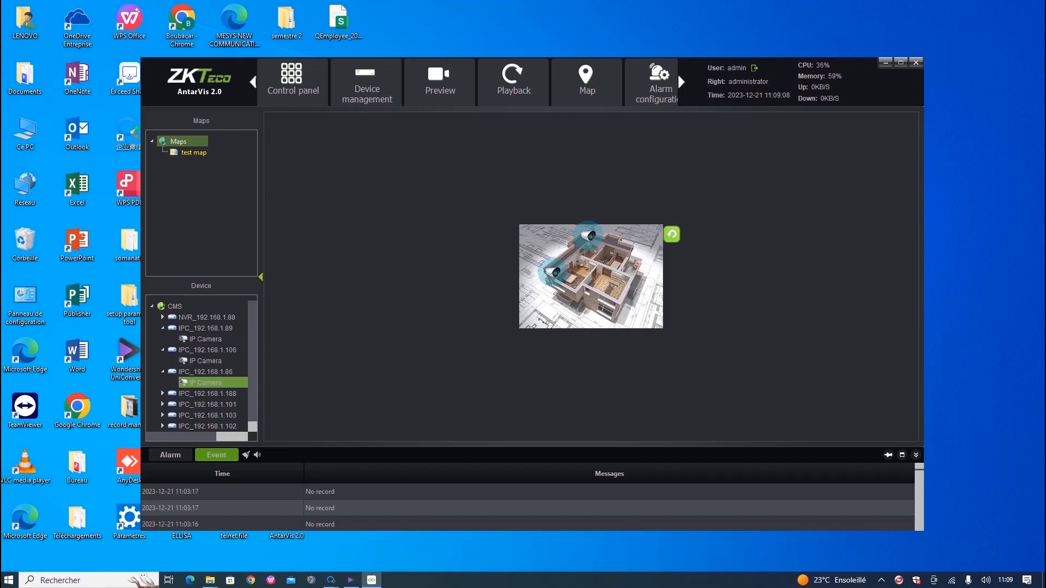
{"action": "left_click_drag", "start_coordinate": [206, 383], "coordinate": [613, 289]}
Place the IPC_192.168.1.188 main camera upper right and the MAIN DOOR camera in the middle.
{"action": "left_click", "coordinate": [207, 393]}
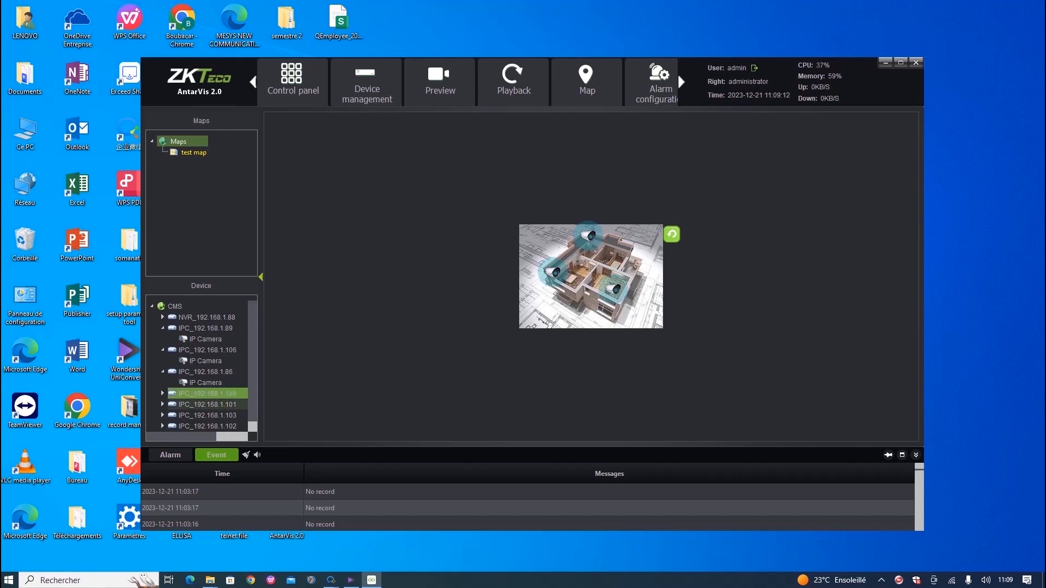
{"action": "double_click", "coordinate": [207, 393]}
{"action": "left_click", "coordinate": [197, 405]}
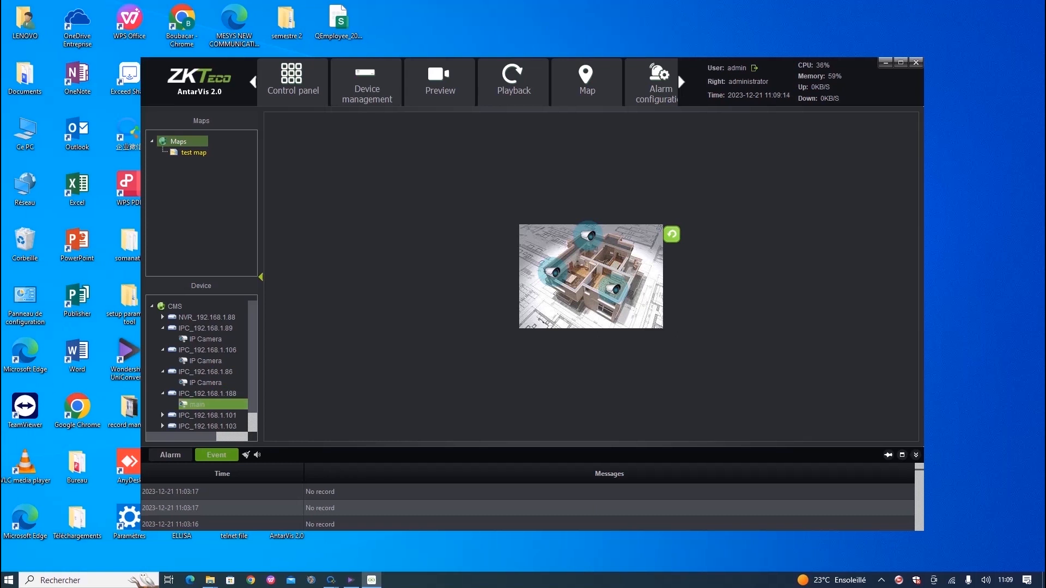
{"action": "left_click_drag", "start_coordinate": [198, 404], "coordinate": [626, 243]}
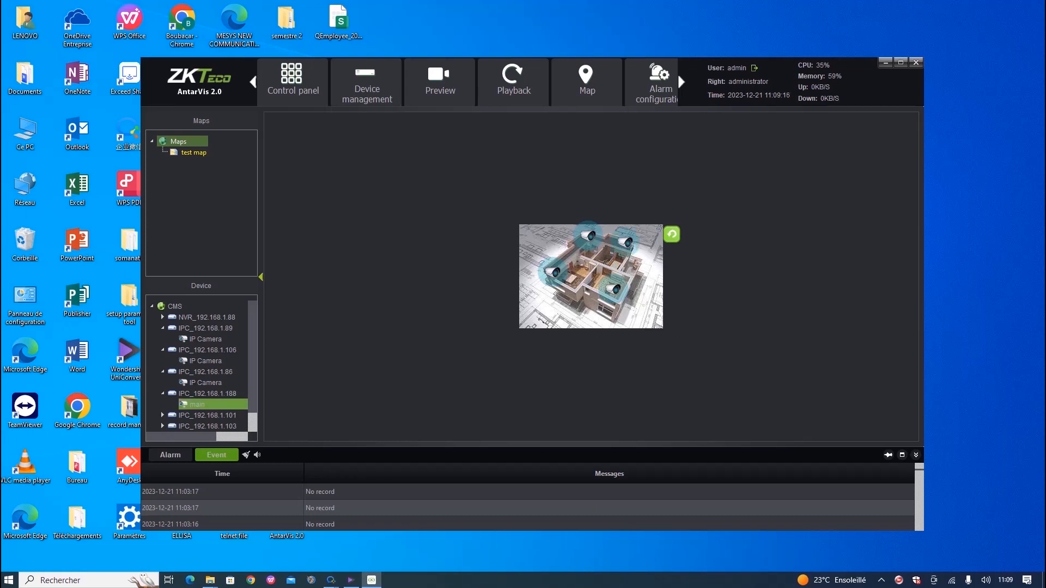
{"action": "key", "text": "Down"}
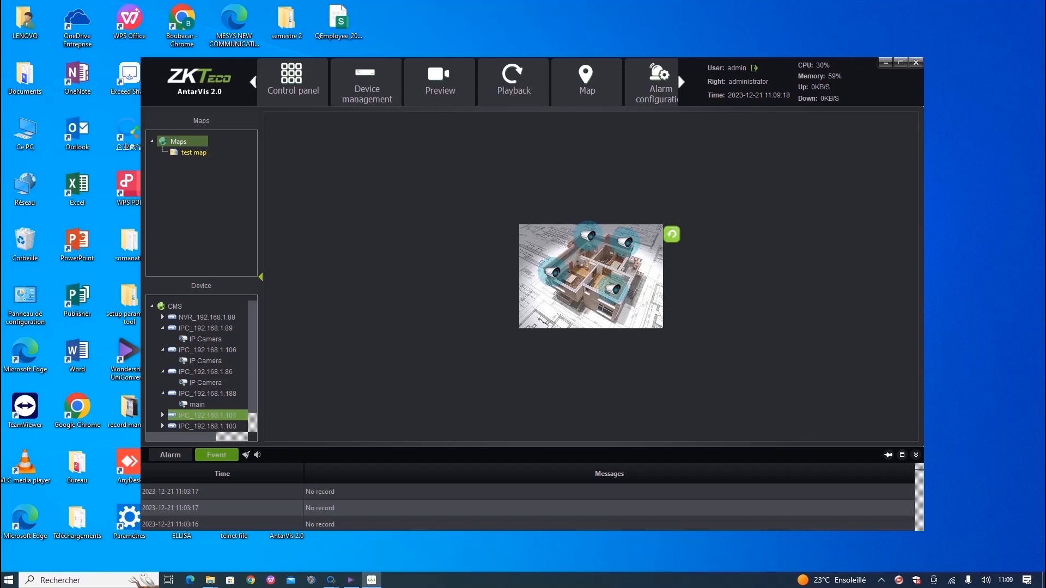
{"action": "key", "text": "Right"}
{"action": "key", "text": "Down"}
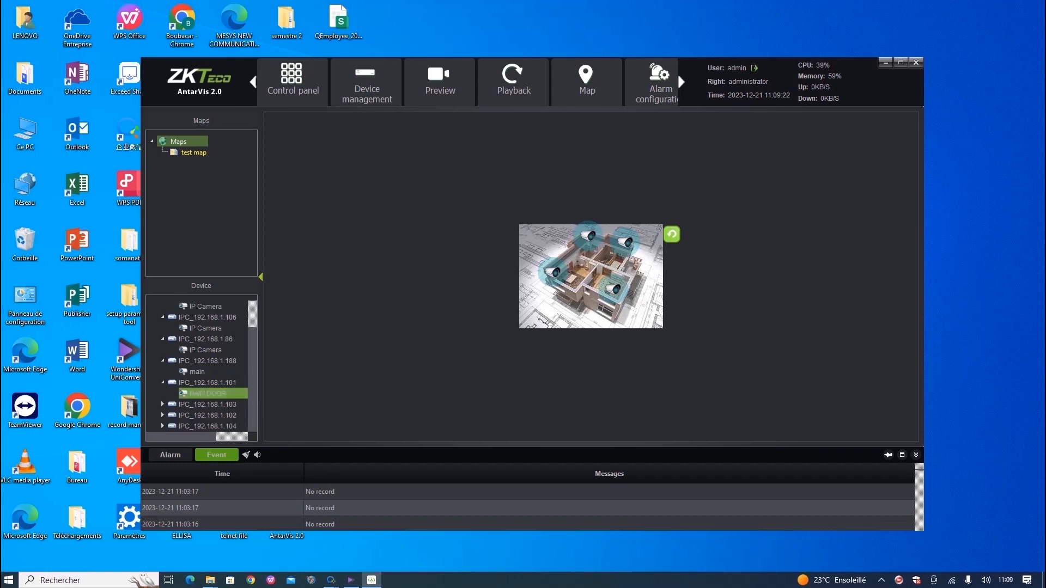
{"action": "left_click_drag", "start_coordinate": [208, 394], "coordinate": [597, 258]}
Remove the top camera from the map and nudge another camera to a new spot.
{"action": "right_click", "coordinate": [590, 236]}
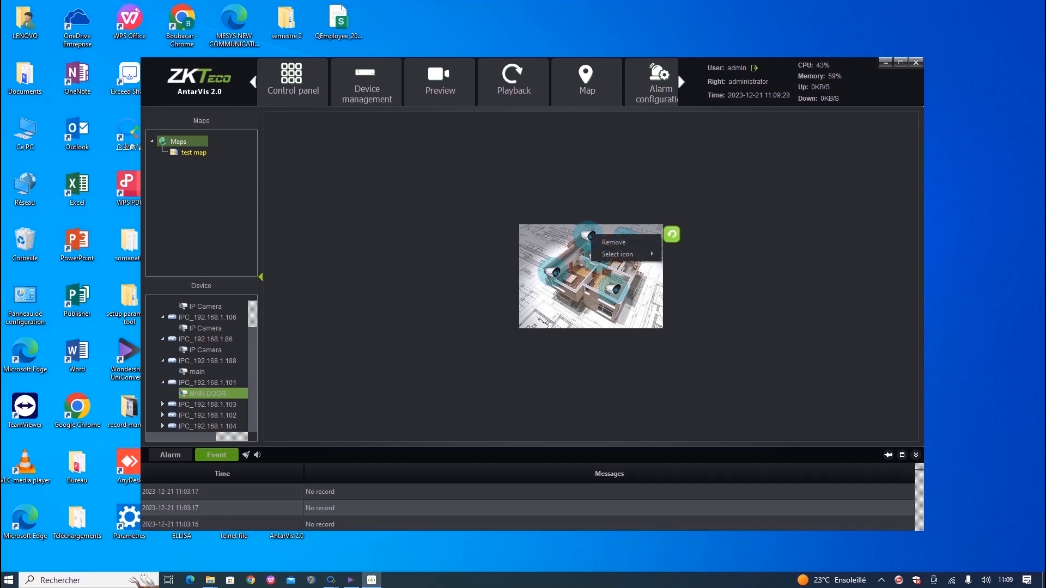
{"action": "left_click", "coordinate": [613, 242]}
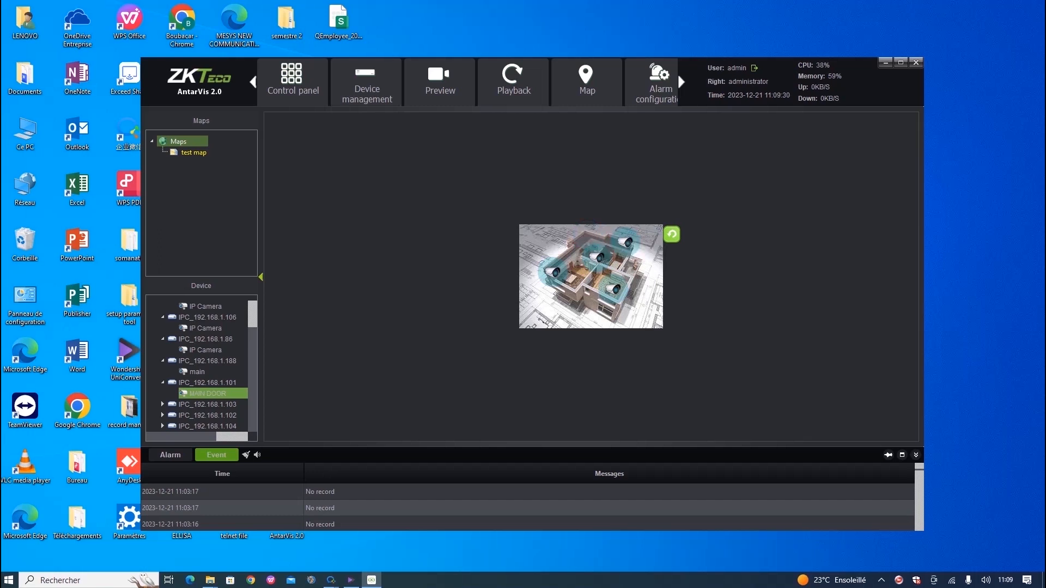
{"action": "left_click_drag", "start_coordinate": [597, 257], "coordinate": [575, 245]}
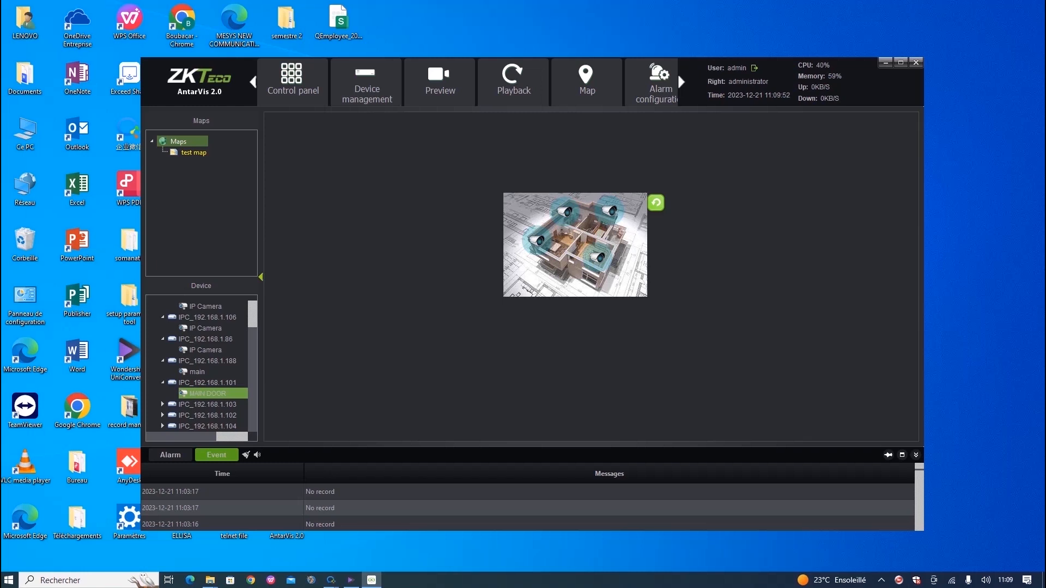
{"action": "left_click", "coordinate": [194, 153]}
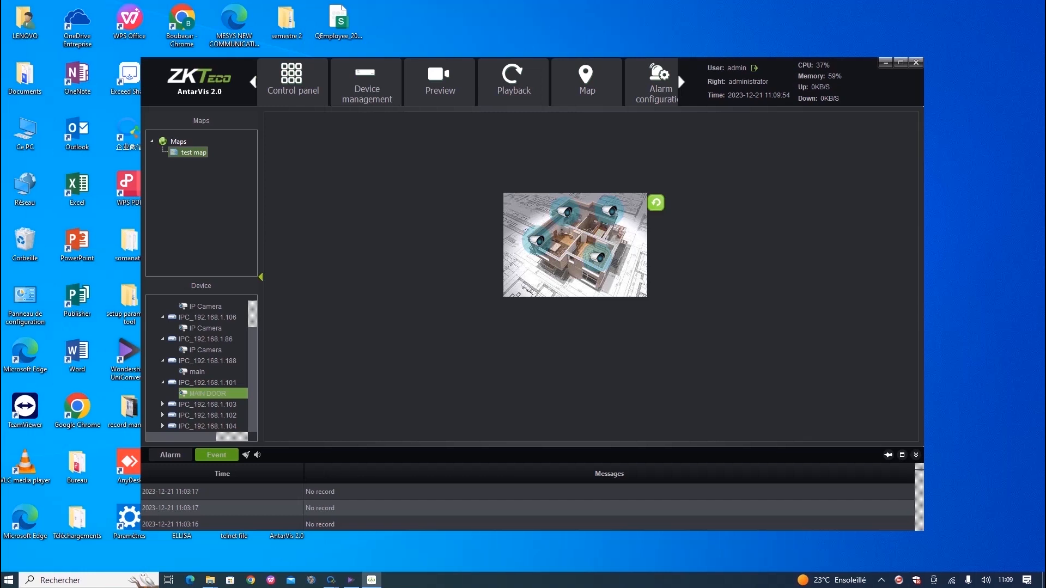
{"action": "left_click", "coordinate": [586, 82]}
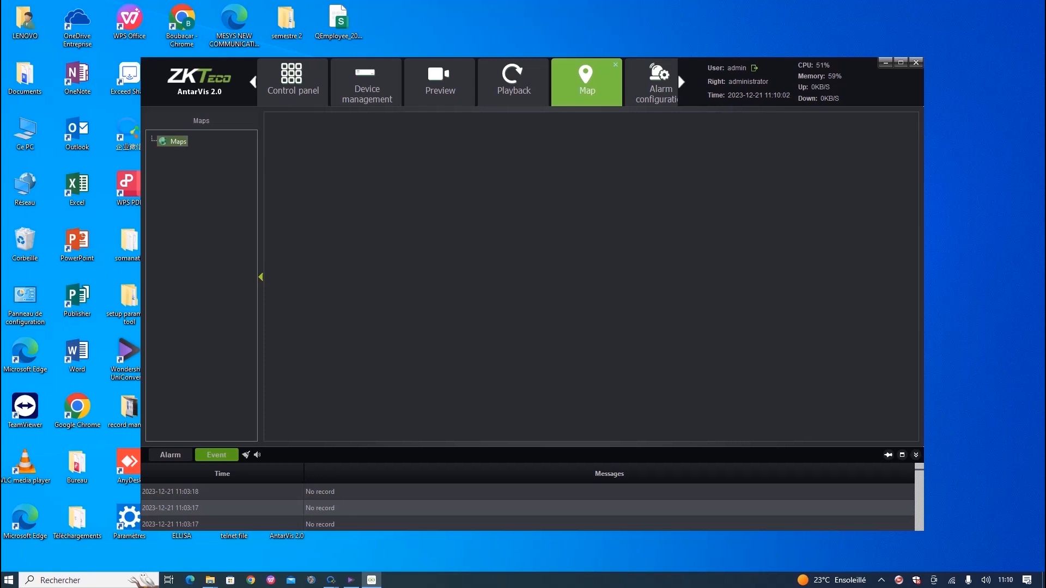
{"action": "left_click", "coordinate": [678, 73]}
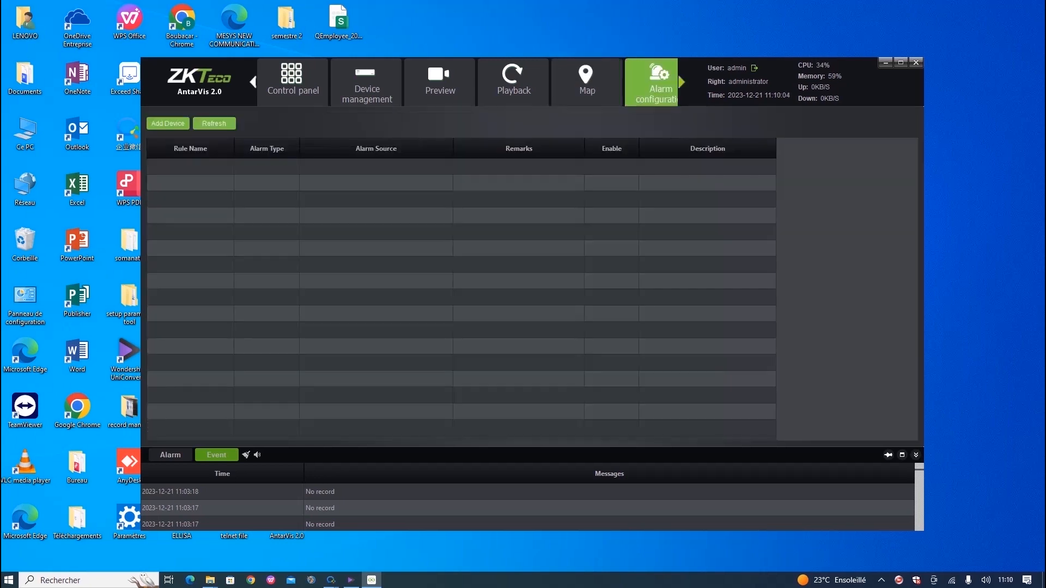
{"action": "left_click", "coordinate": [680, 82]}
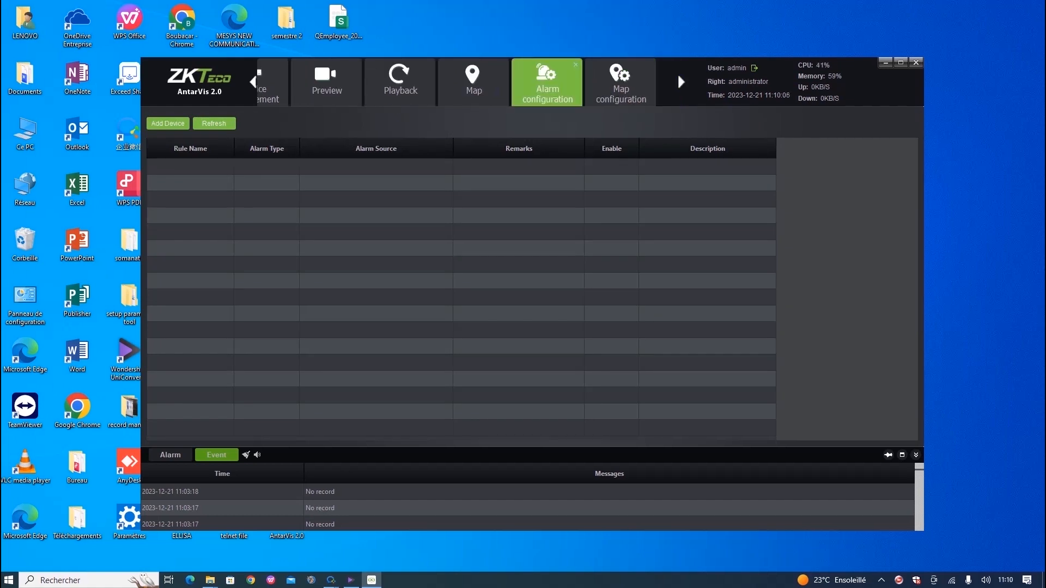
{"action": "left_click", "coordinate": [678, 73]}
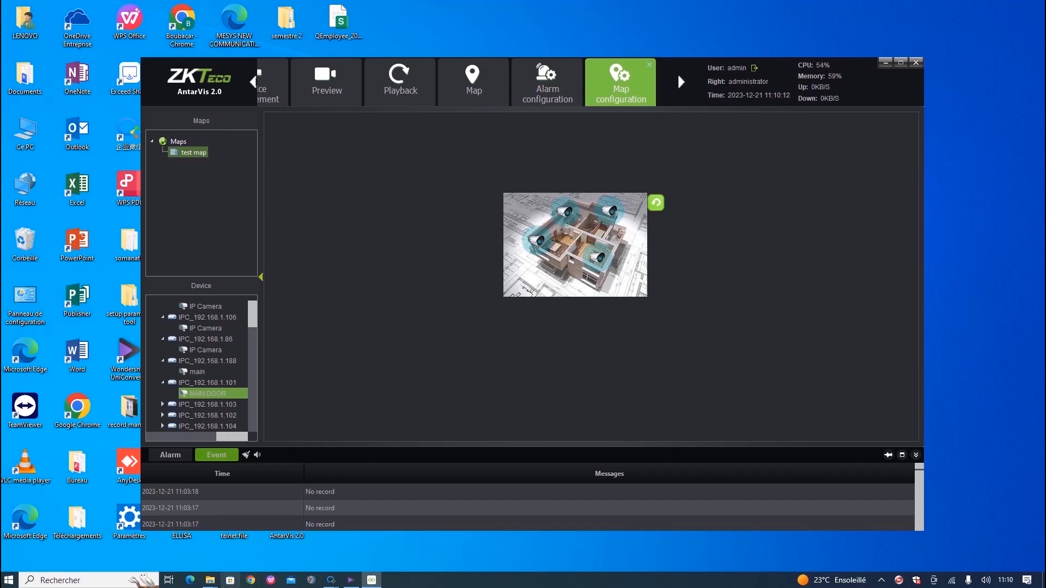
Launch Chrome with a profile, then abandon that attempt and close the browser window.
{"action": "left_click", "coordinate": [251, 580]}
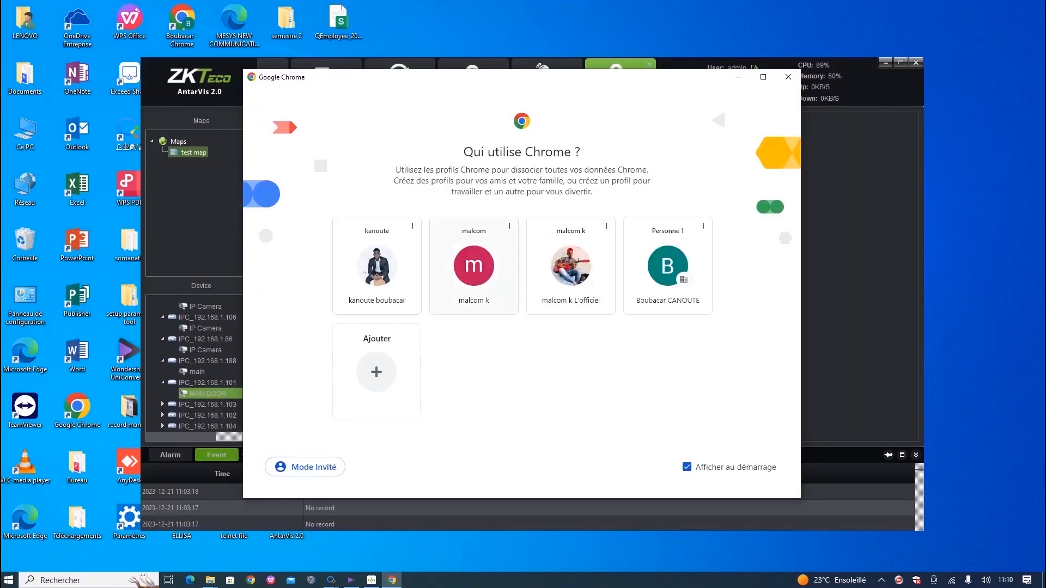
{"action": "left_click", "coordinate": [384, 267]}
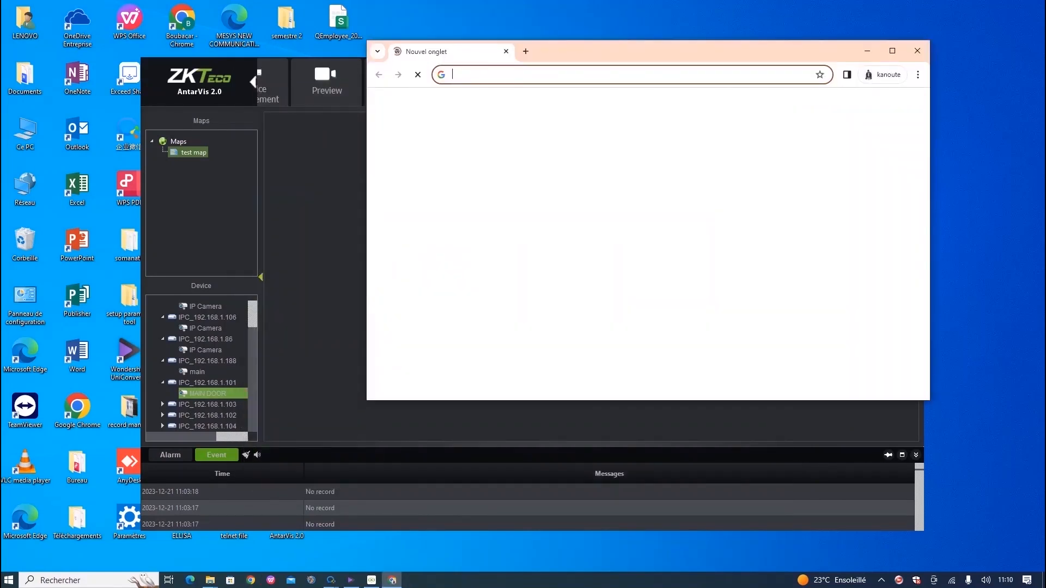
{"action": "left_click", "coordinate": [544, 75]}
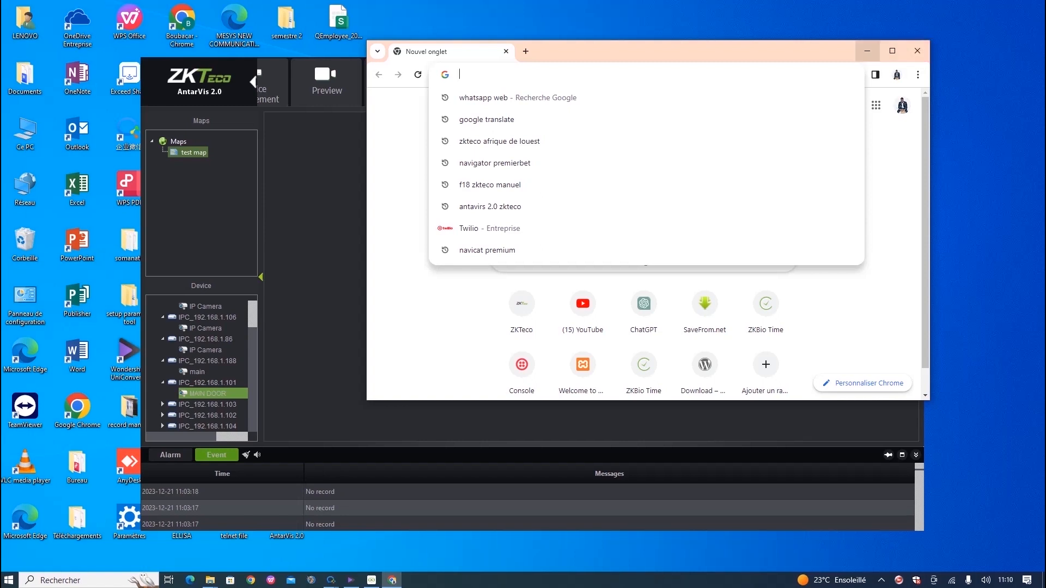
{"action": "left_click", "coordinate": [867, 51]}
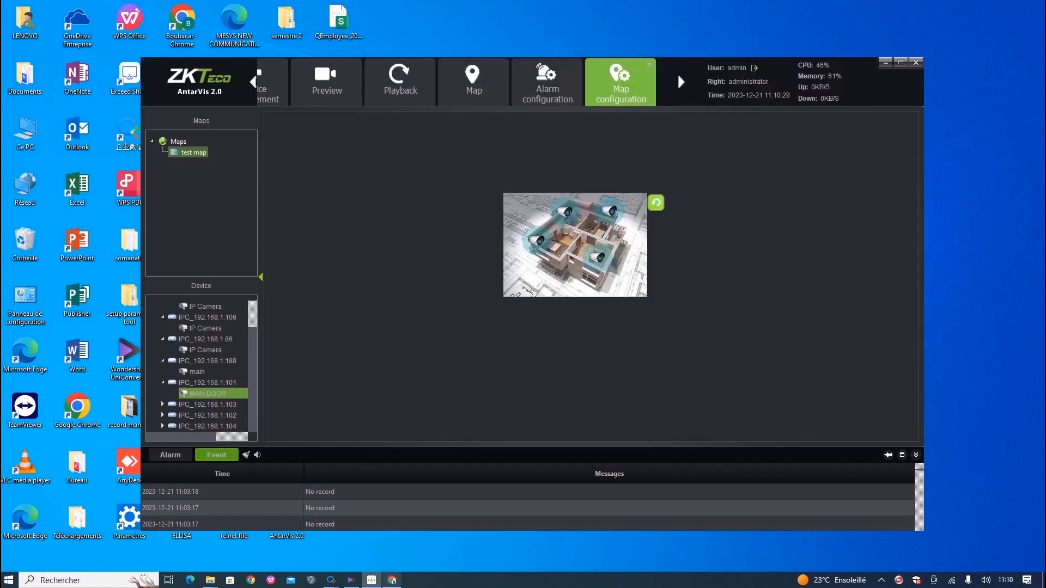
{"action": "mouse_move", "coordinate": [392, 580]}
{"action": "left_click", "coordinate": [433, 498]}
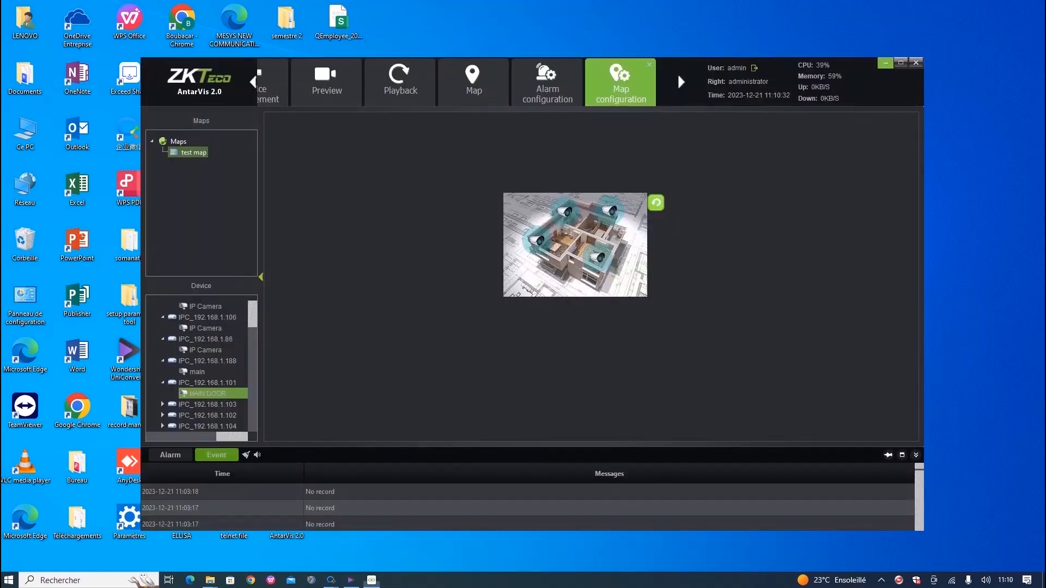
Relaunch Chrome from the desktop with another profile, load 192.168.1.88:8081, and maximize it.
{"action": "left_click", "coordinate": [885, 62]}
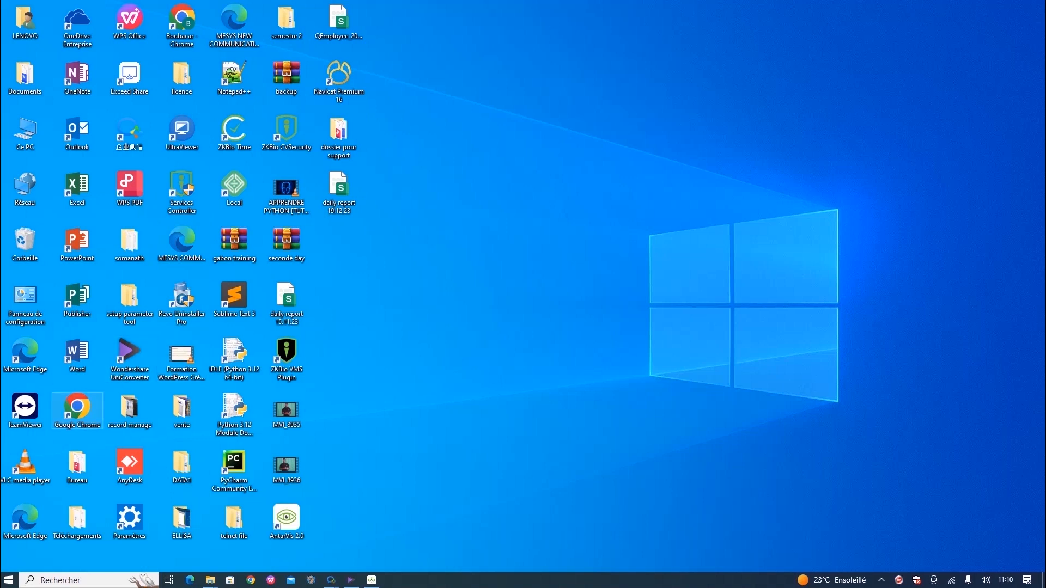
{"action": "double_click", "coordinate": [77, 410]}
{"action": "left_click", "coordinate": [667, 266]}
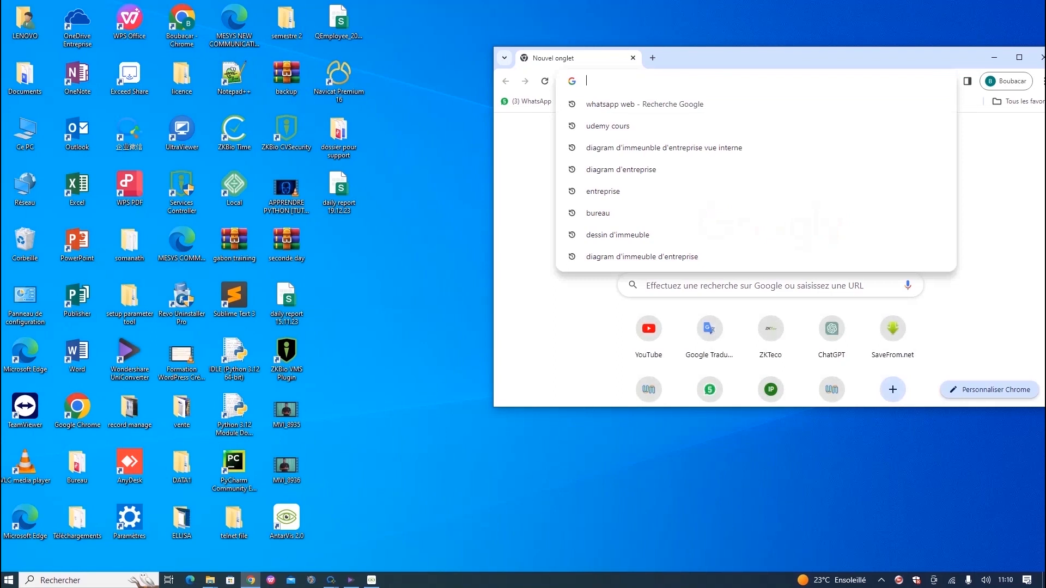
{"action": "type", "text": "1"}
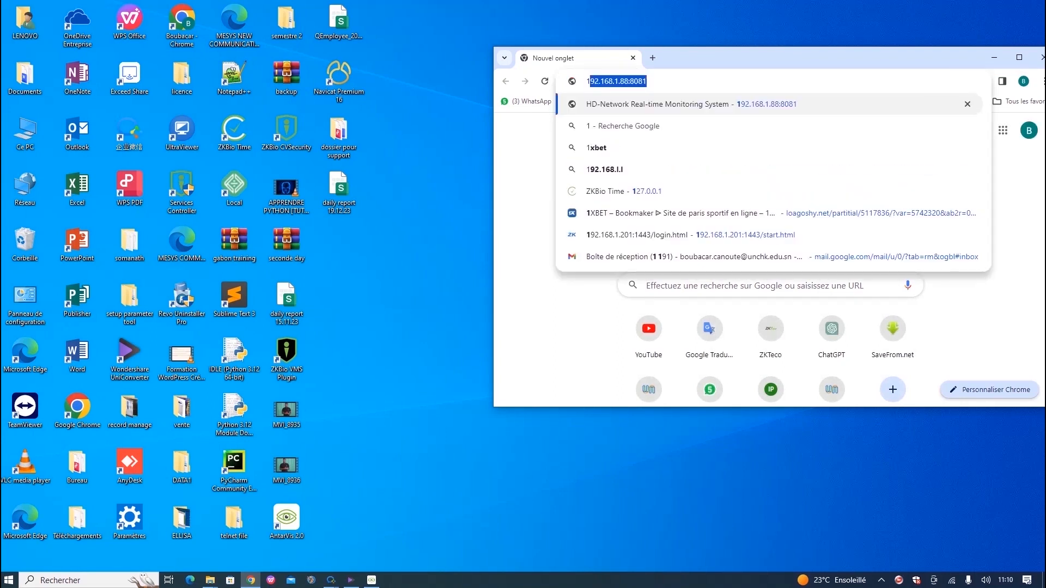
{"action": "key", "text": "Return"}
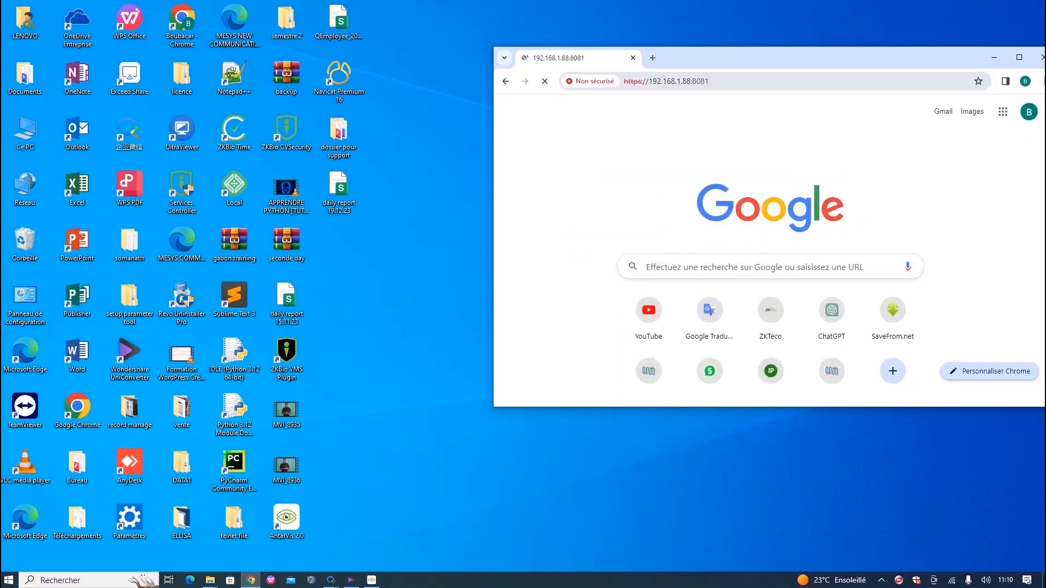
{"action": "left_click", "coordinate": [1019, 57]}
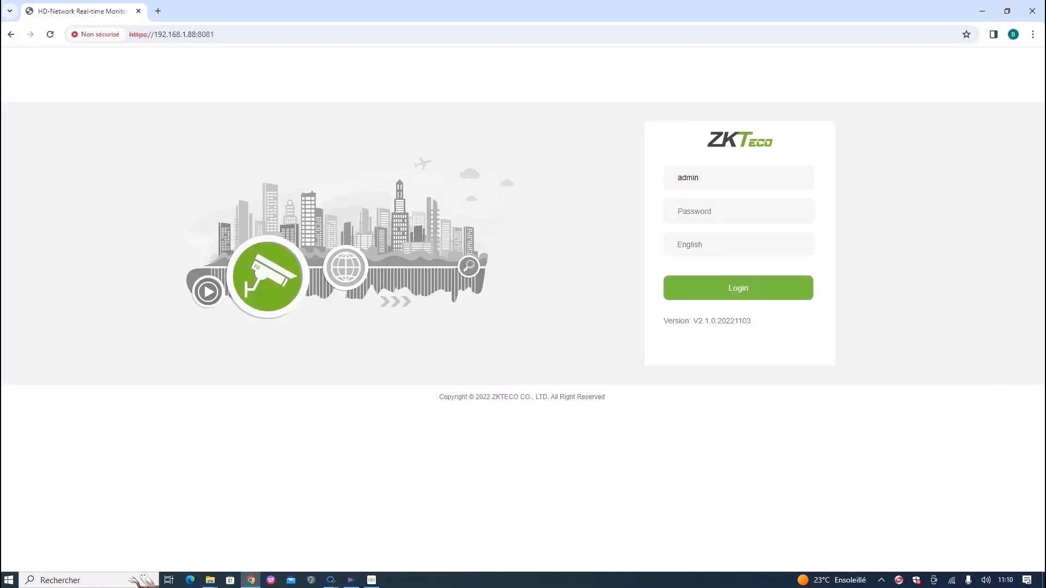
Log in to the NVR with its password and open Setup > Channel Management > Motion.
{"action": "type", "text": "123456789"}
{"action": "key", "text": "Return"}
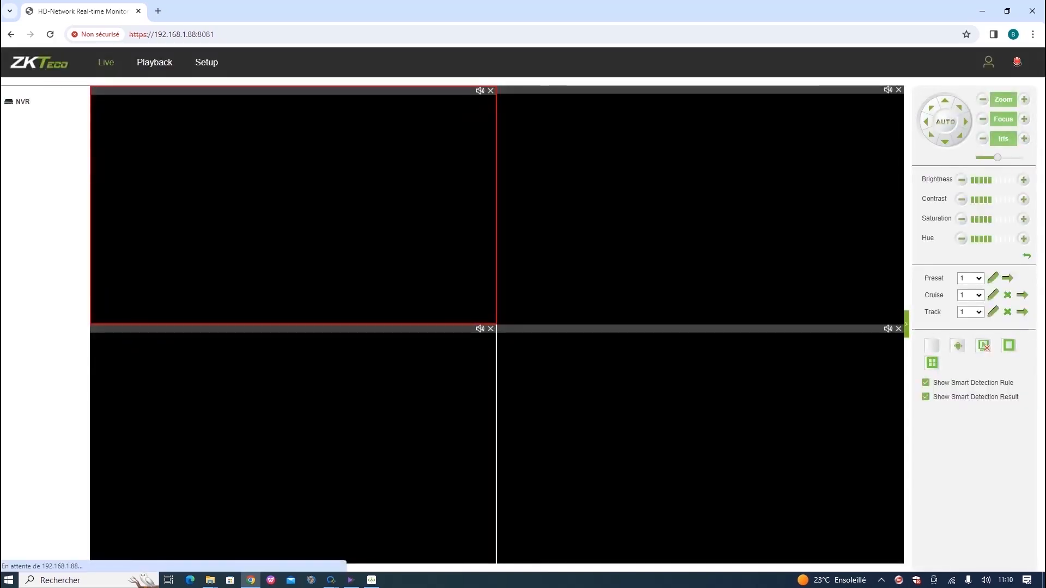
{"action": "left_click", "coordinate": [206, 62]}
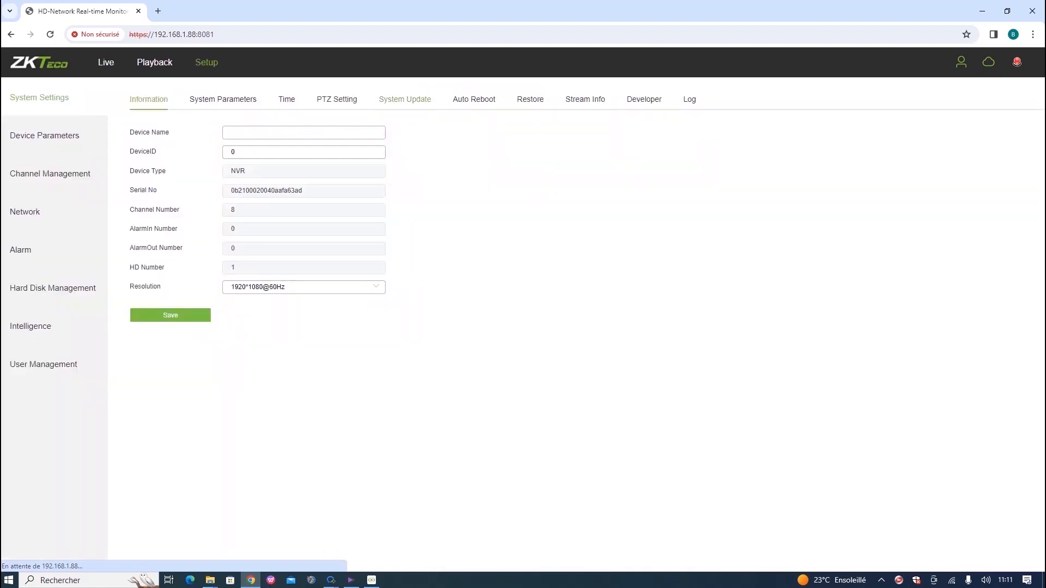
{"action": "left_click", "coordinate": [50, 174]}
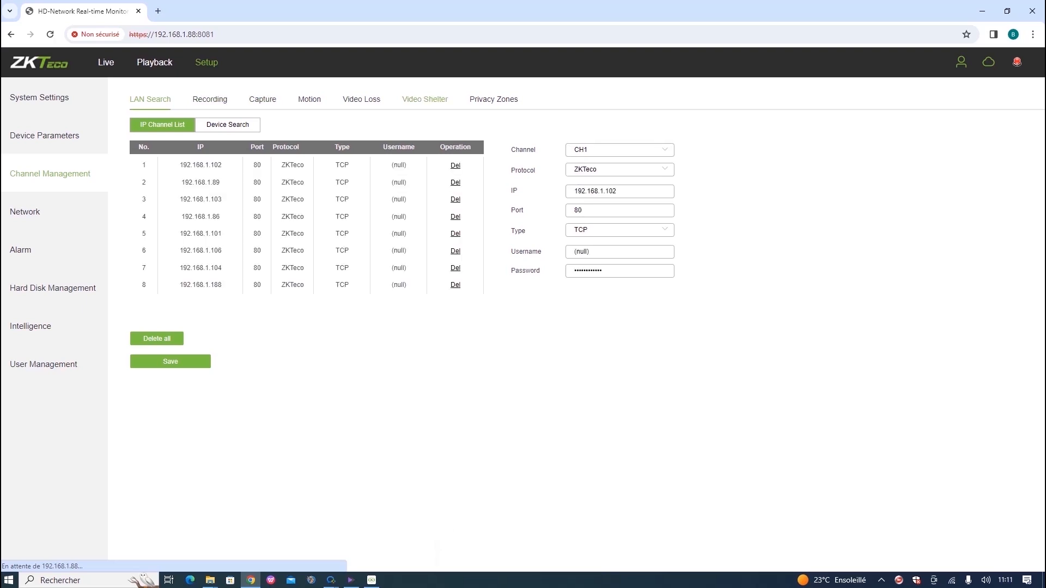
{"action": "left_click", "coordinate": [310, 99]}
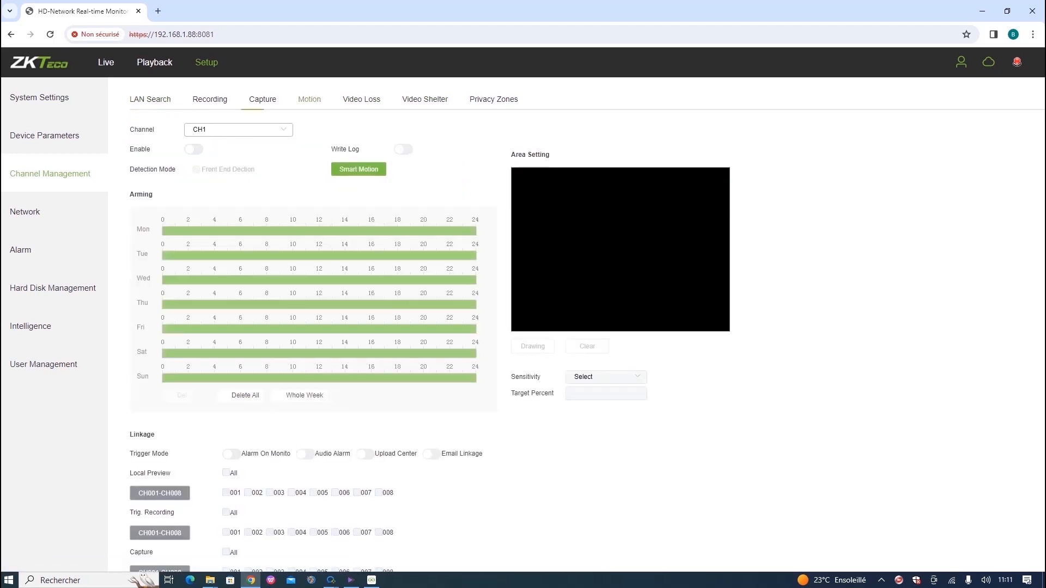
{"action": "left_click", "coordinate": [238, 129]}
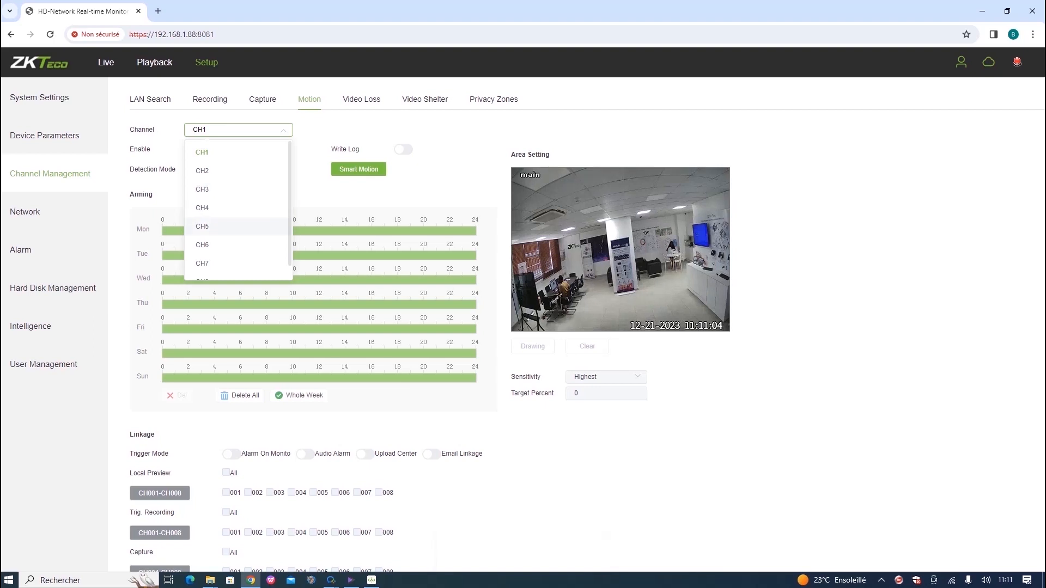
{"action": "left_click", "coordinate": [218, 226]}
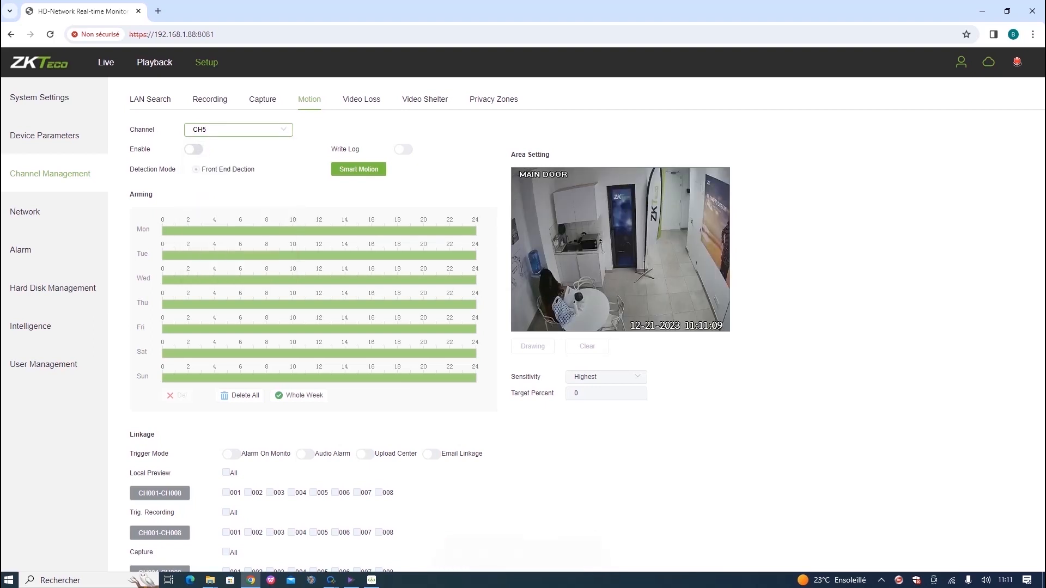
{"action": "left_click", "coordinate": [533, 346]}
{"action": "mouse_move", "coordinate": [540, 196]}
{"action": "left_mouse_down"}
{"action": "mouse_move", "coordinate": [567, 244]}
{"action": "mouse_move", "coordinate": [716, 322]}
{"action": "left_mouse_up"}
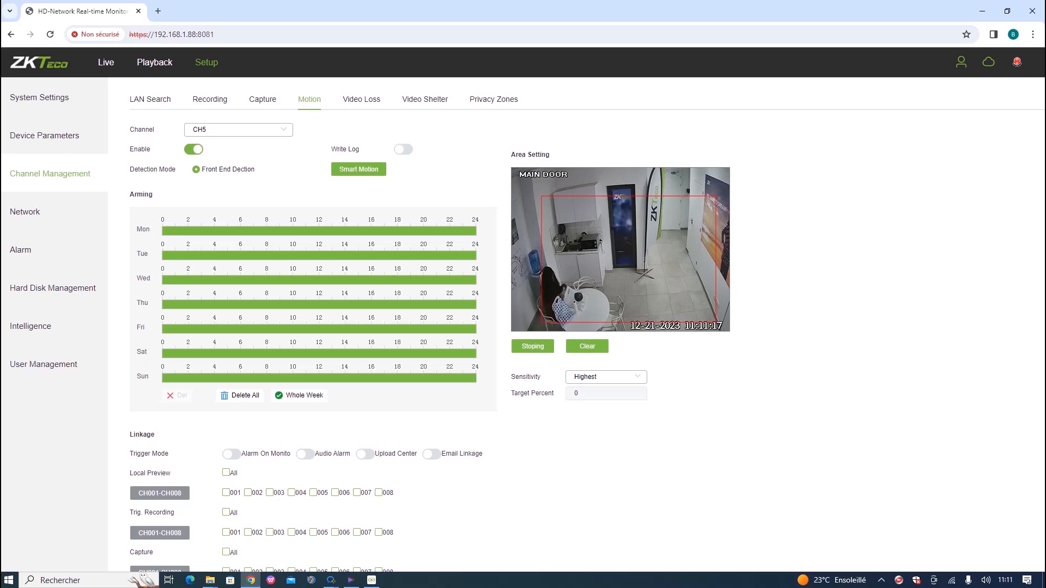
{"action": "scroll", "coordinate": [484, 279], "scroll_direction": "down", "scroll_amount": 1}
{"action": "scroll", "coordinate": [485, 261], "scroll_direction": "down", "scroll_amount": 1}
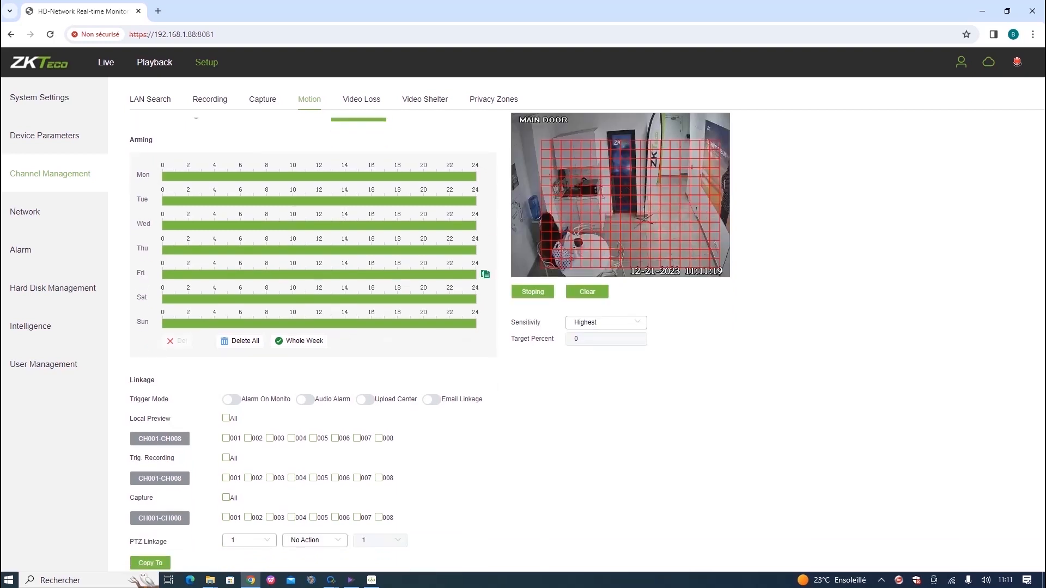
{"action": "scroll", "coordinate": [484, 261], "scroll_direction": "down", "scroll_amount": 1}
{"action": "left_click", "coordinate": [232, 361]}
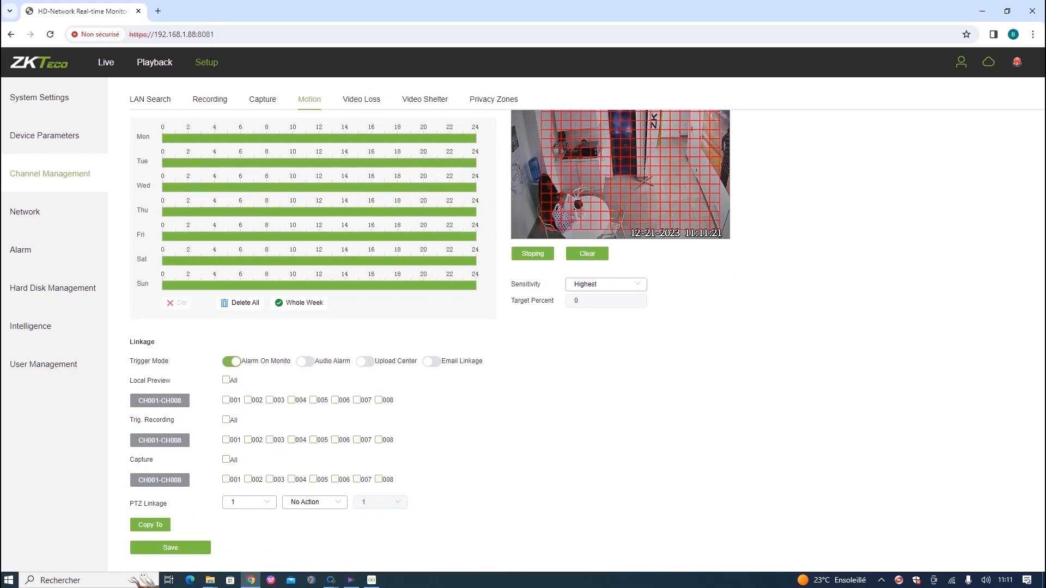
{"action": "left_click", "coordinate": [305, 361]}
{"action": "left_click", "coordinate": [364, 361]}
{"action": "left_click", "coordinate": [431, 361]}
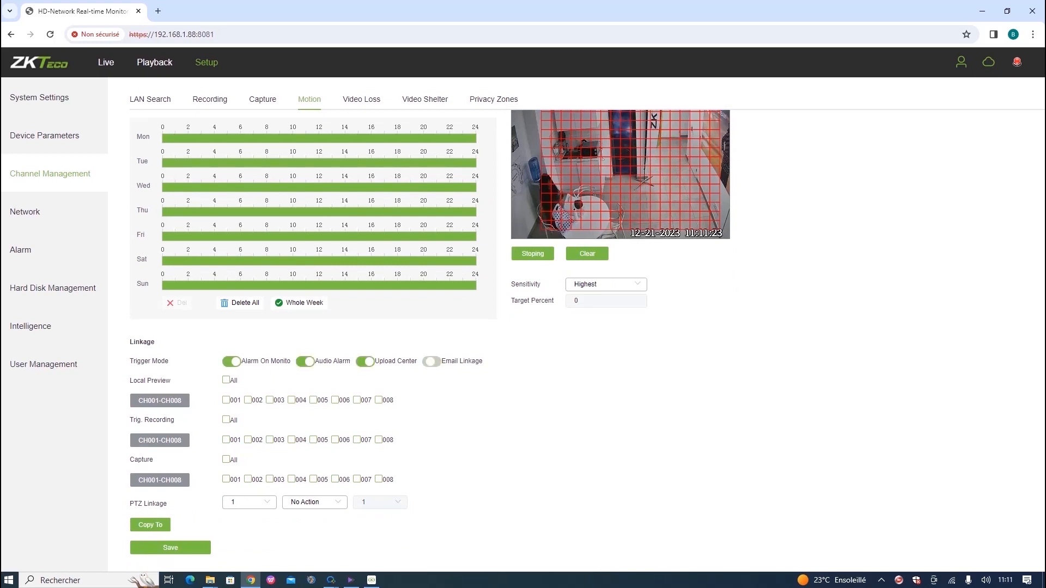
{"action": "left_click", "coordinate": [226, 379]}
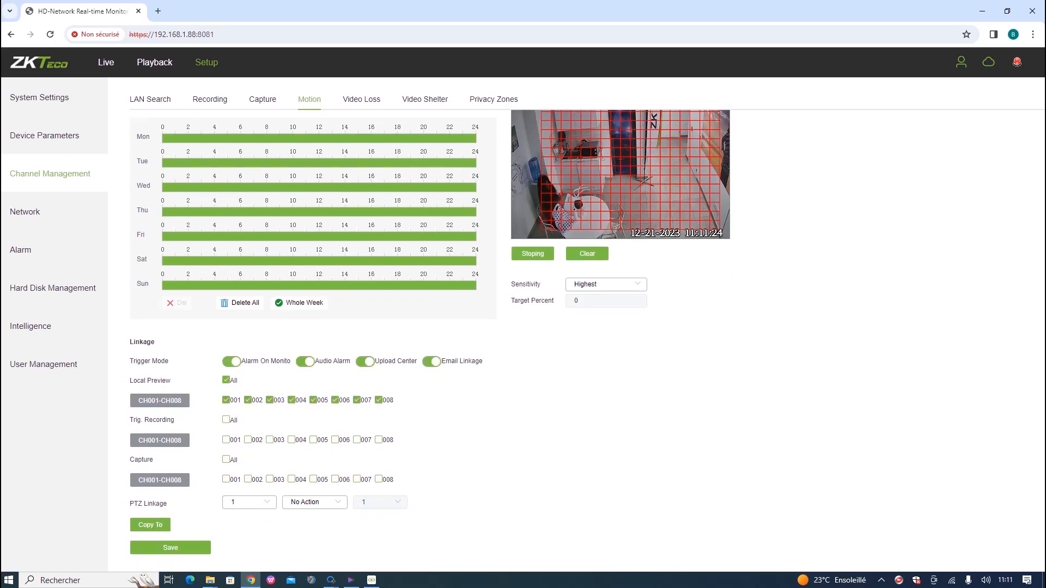
{"action": "scroll", "coordinate": [318, 353], "scroll_direction": "up", "scroll_amount": 3}
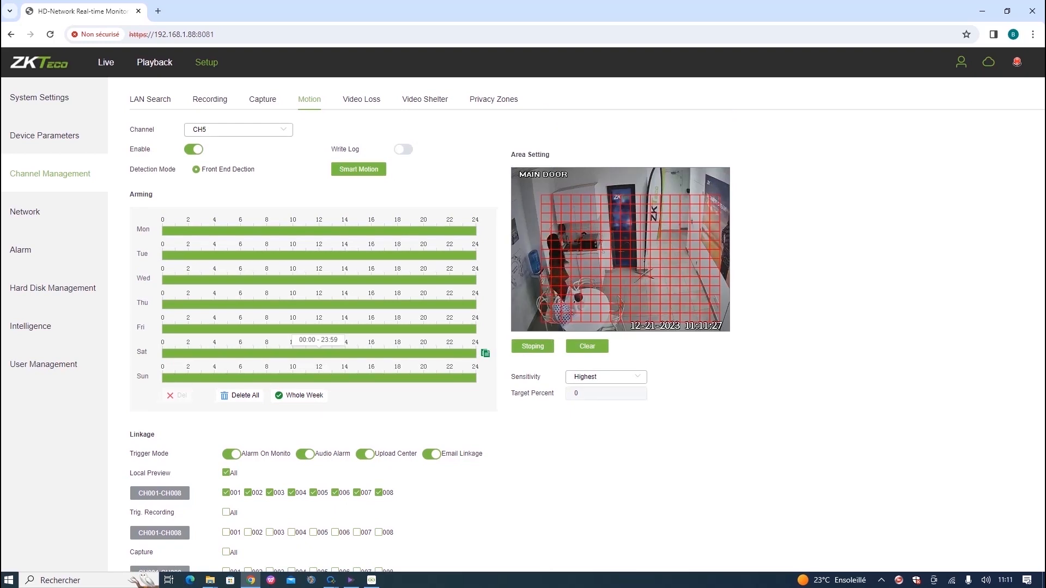
{"action": "scroll", "coordinate": [318, 351], "scroll_direction": "down", "scroll_amount": 3}
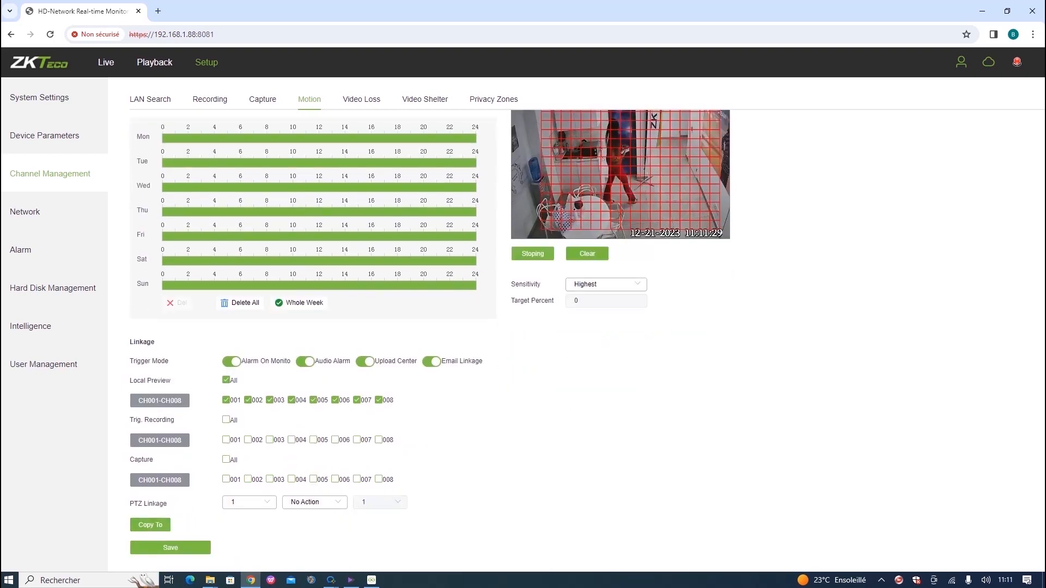
{"action": "scroll", "coordinate": [319, 326], "scroll_direction": "up", "scroll_amount": 3}
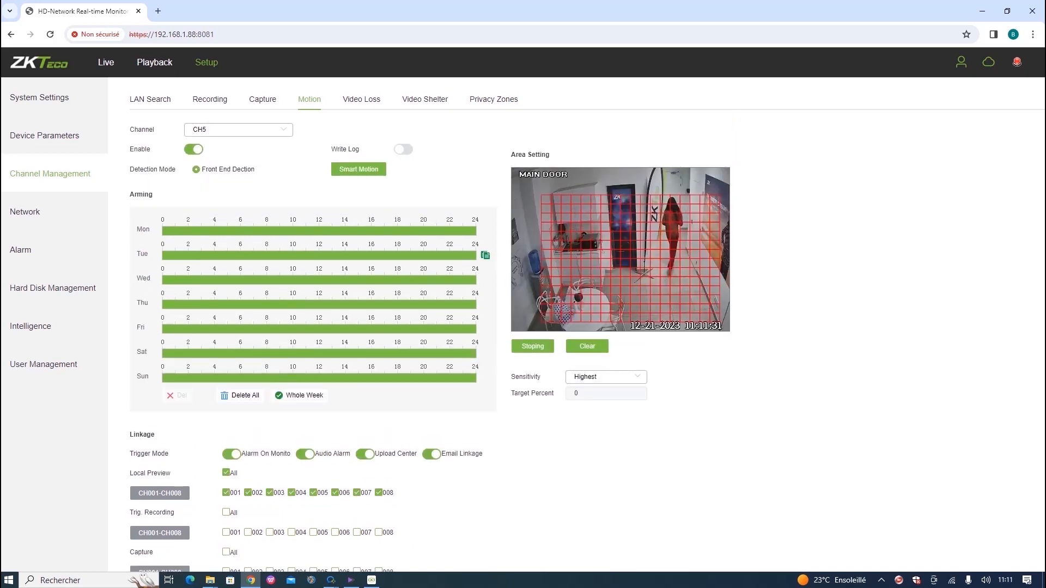
{"action": "scroll", "coordinate": [319, 327], "scroll_direction": "down", "scroll_amount": 3}
{"action": "left_click", "coordinate": [170, 548]}
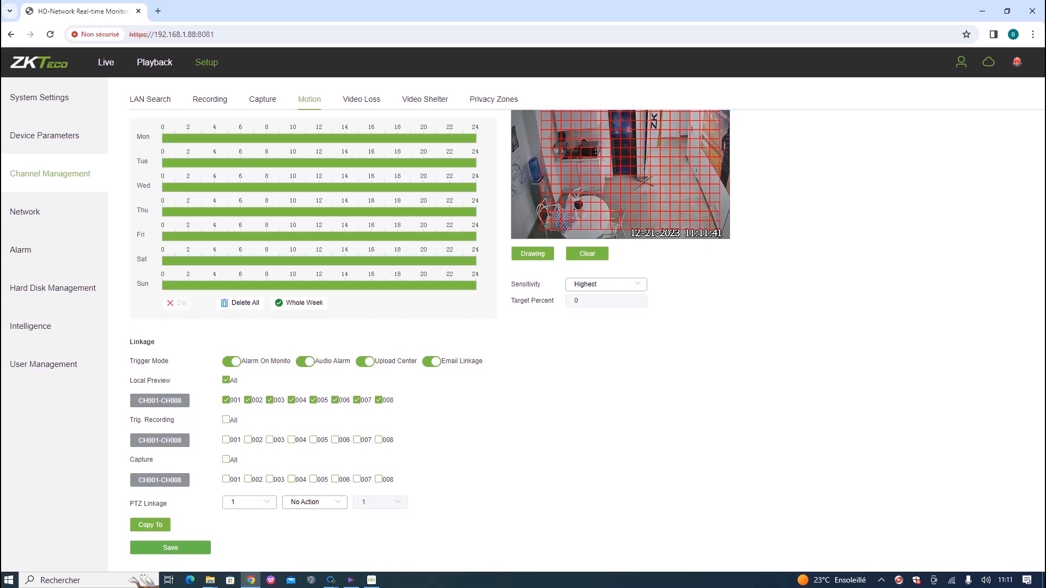
{"action": "scroll", "coordinate": [485, 304], "scroll_direction": "up", "scroll_amount": 2}
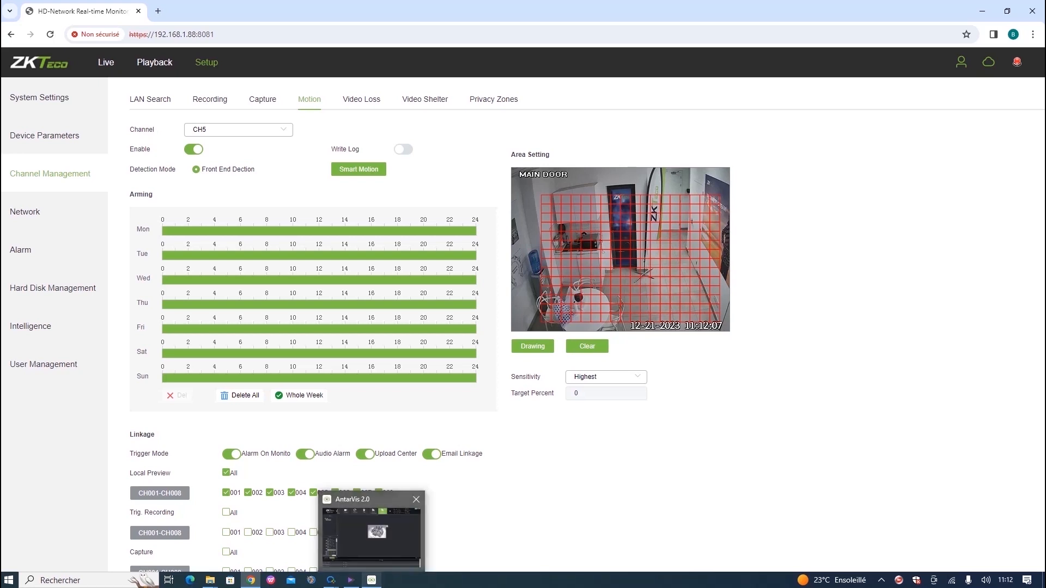
Restore the AntarVis window from the taskbar and show the live Map page.
{"action": "left_click", "coordinate": [371, 580]}
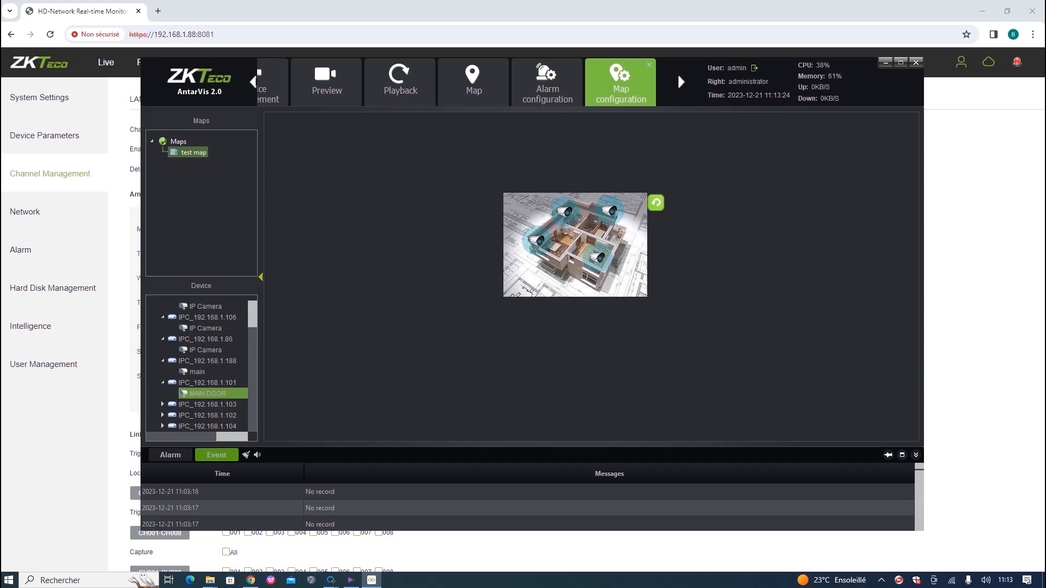
{"action": "left_click", "coordinate": [473, 83]}
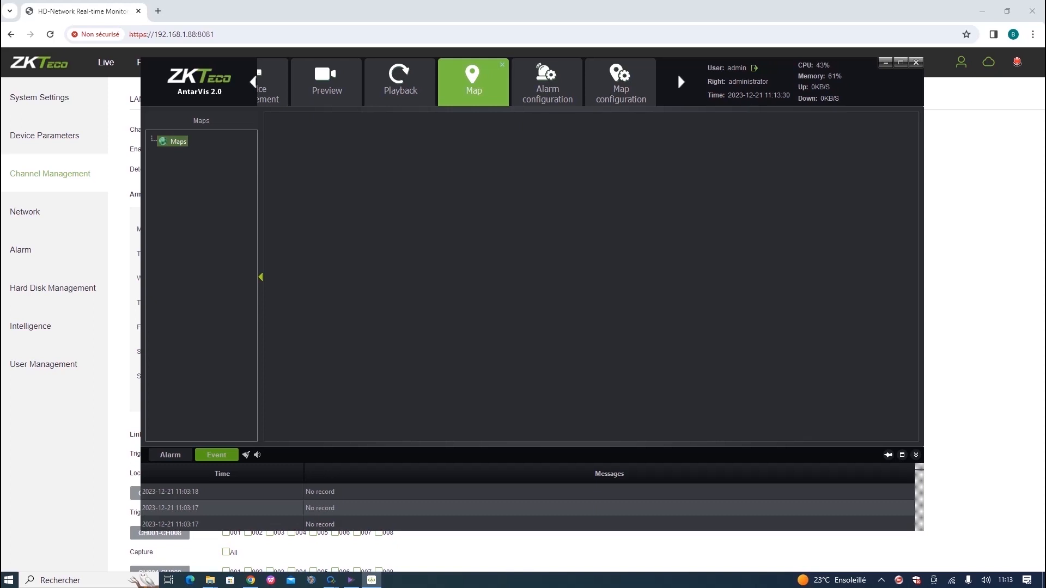
Check the test map in Map configuration, return to Control panel, then minimize AntarVis.
{"action": "left_click", "coordinate": [253, 82]}
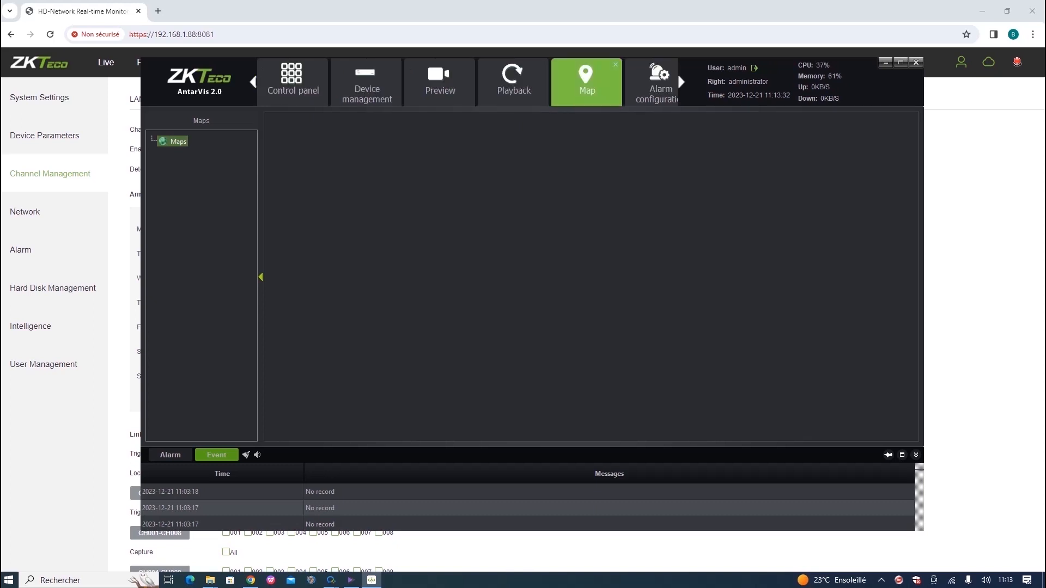
{"action": "left_click", "coordinate": [293, 82]}
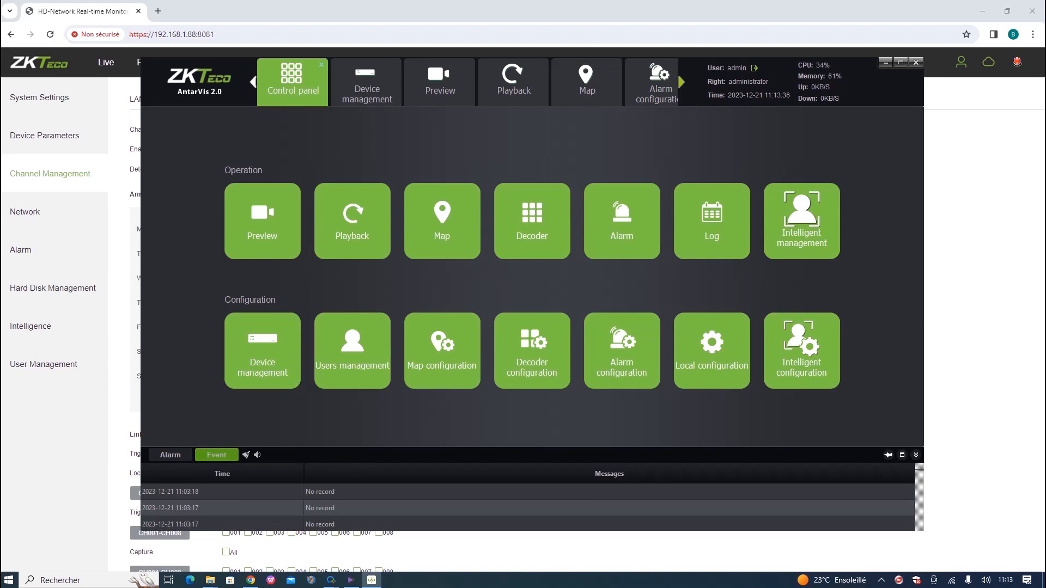
{"action": "left_click", "coordinate": [677, 73]}
{"action": "left_click", "coordinate": [621, 82]}
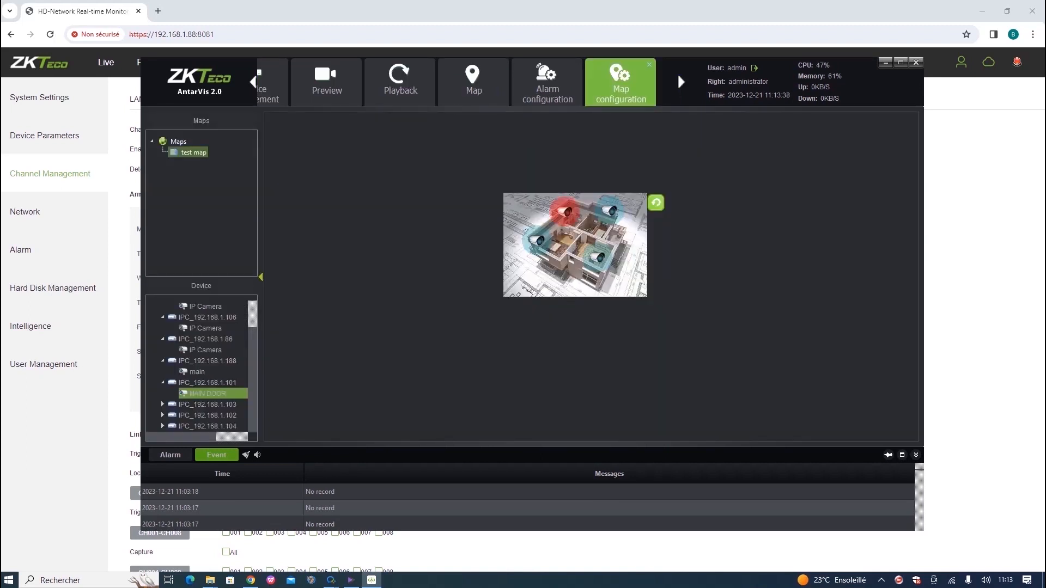
{"action": "left_click", "coordinate": [253, 81]}
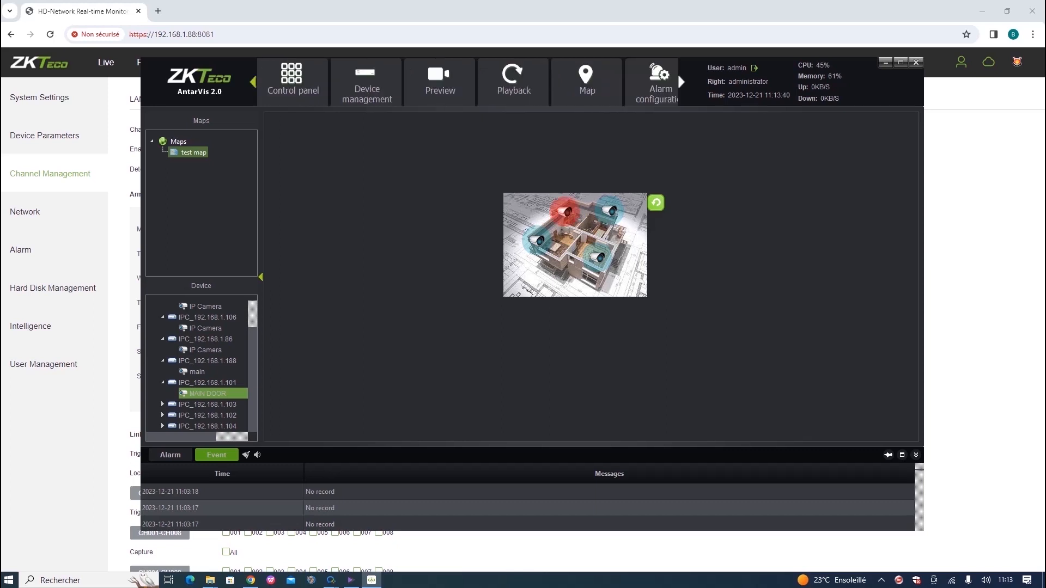
{"action": "left_click", "coordinate": [293, 82]}
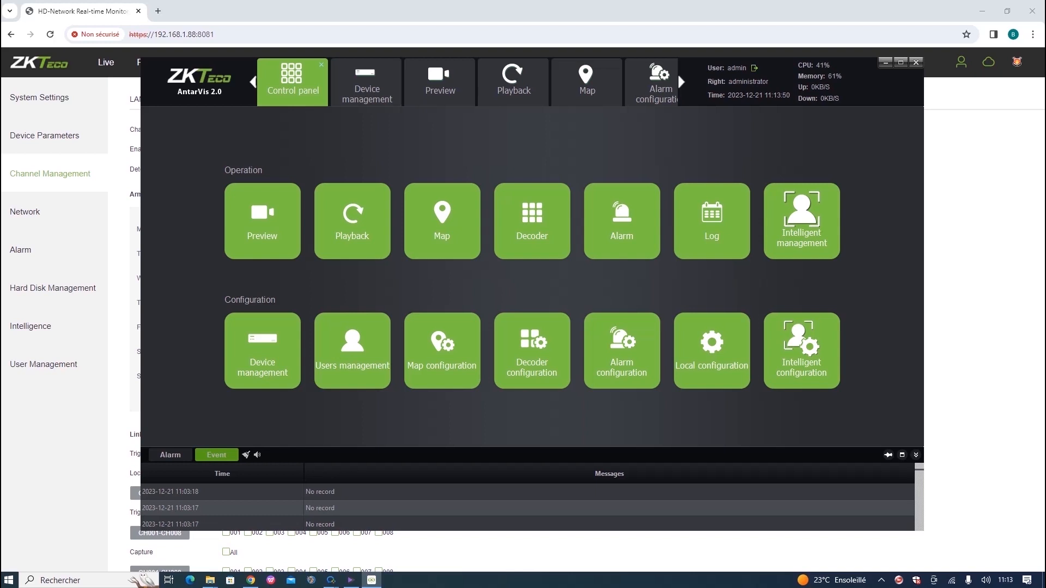
{"action": "left_click", "coordinate": [886, 62]}
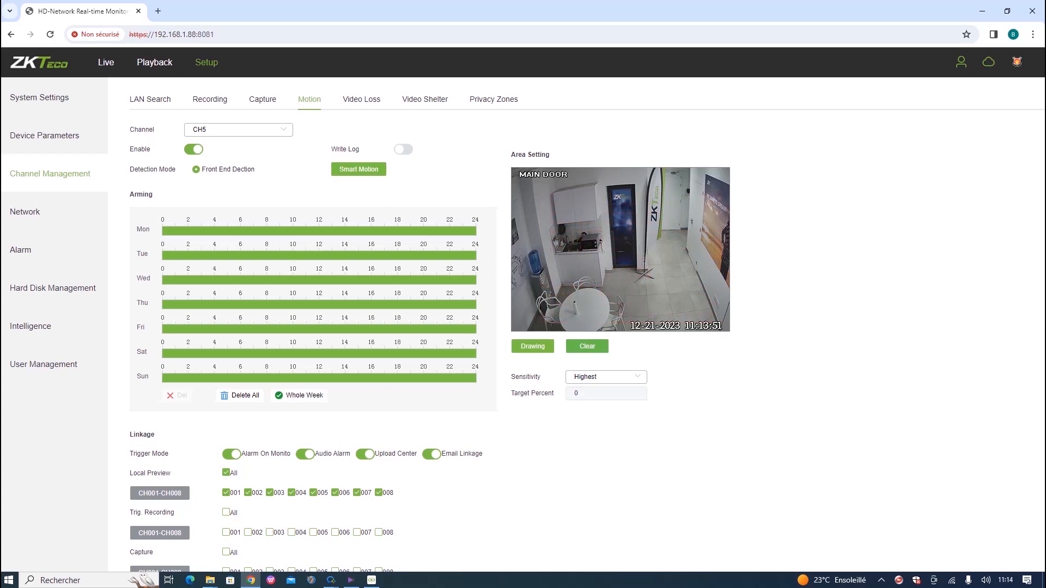
Turn off CH5's monitor, audio, upload center and email linkages and Local Preview All, then save.
{"action": "left_click", "coordinate": [232, 454]}
{"action": "left_click", "coordinate": [305, 453]}
{"action": "left_click", "coordinate": [365, 454]}
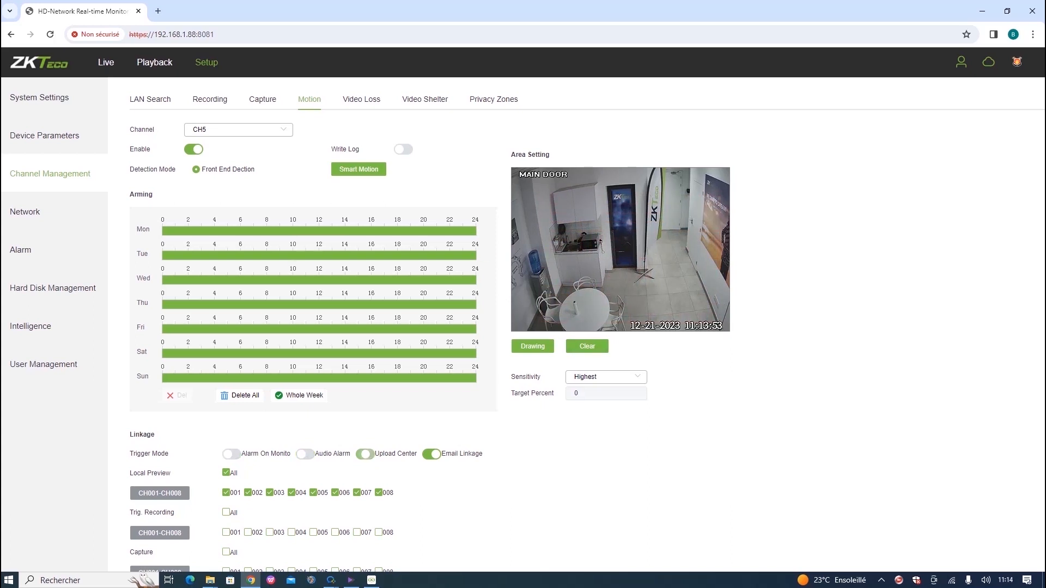
{"action": "left_click", "coordinate": [431, 454]}
{"action": "left_click", "coordinate": [226, 473]}
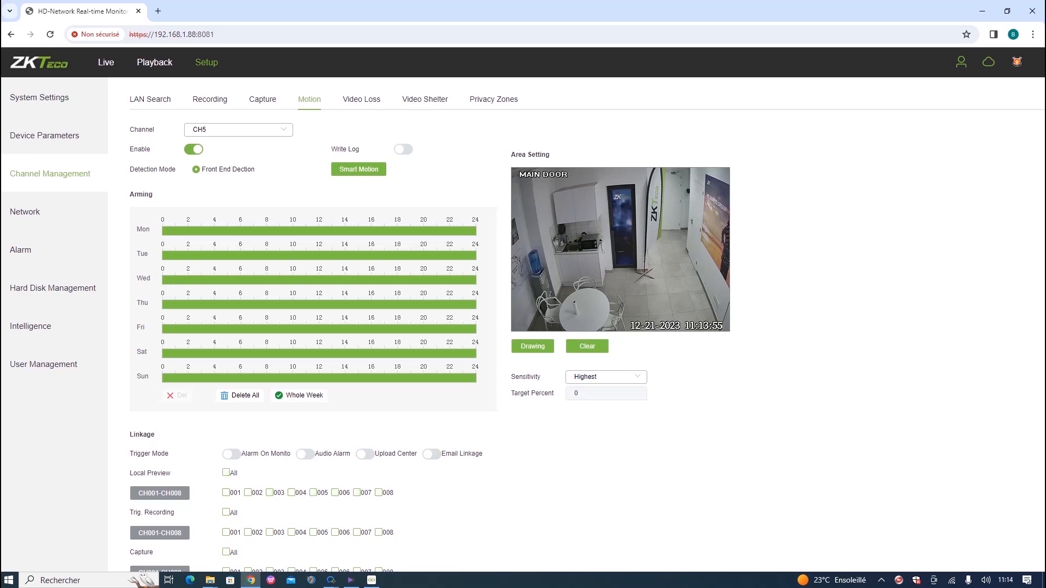
{"action": "scroll", "coordinate": [226, 473], "scroll_direction": "down", "scroll_amount": 2}
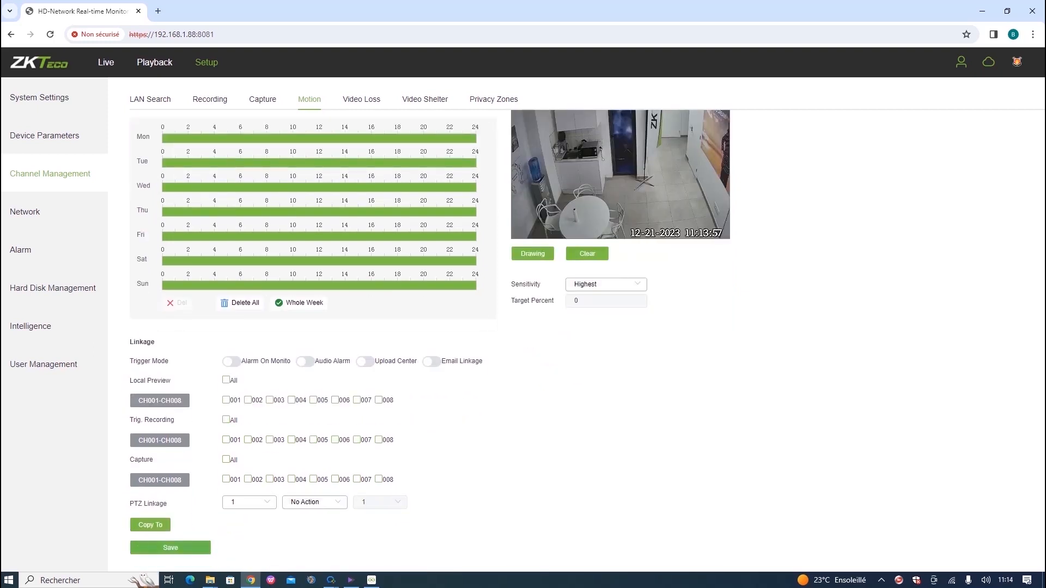
{"action": "left_click", "coordinate": [170, 548]}
Disable CH5 motion detection and bring AntarVis back to the front.
{"action": "scroll", "coordinate": [239, 349], "scroll_direction": "up", "scroll_amount": 2}
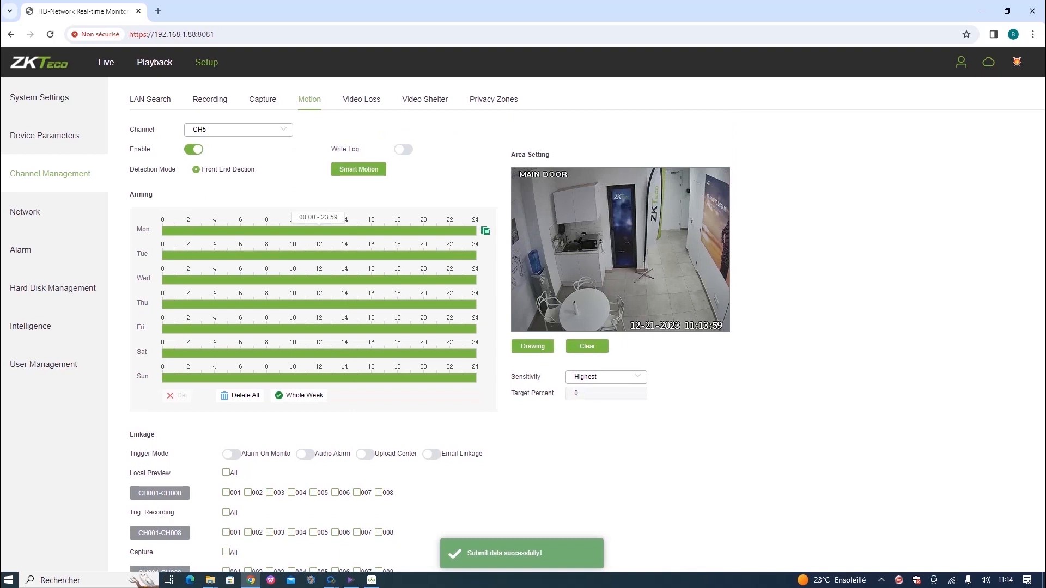
{"action": "left_click", "coordinate": [194, 149]}
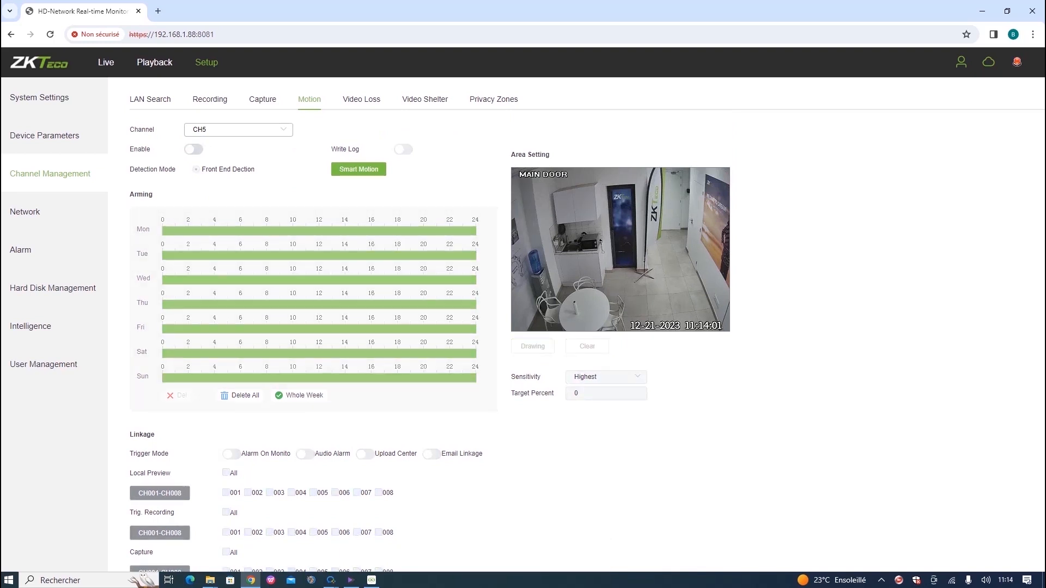
{"action": "left_click", "coordinate": [371, 580]}
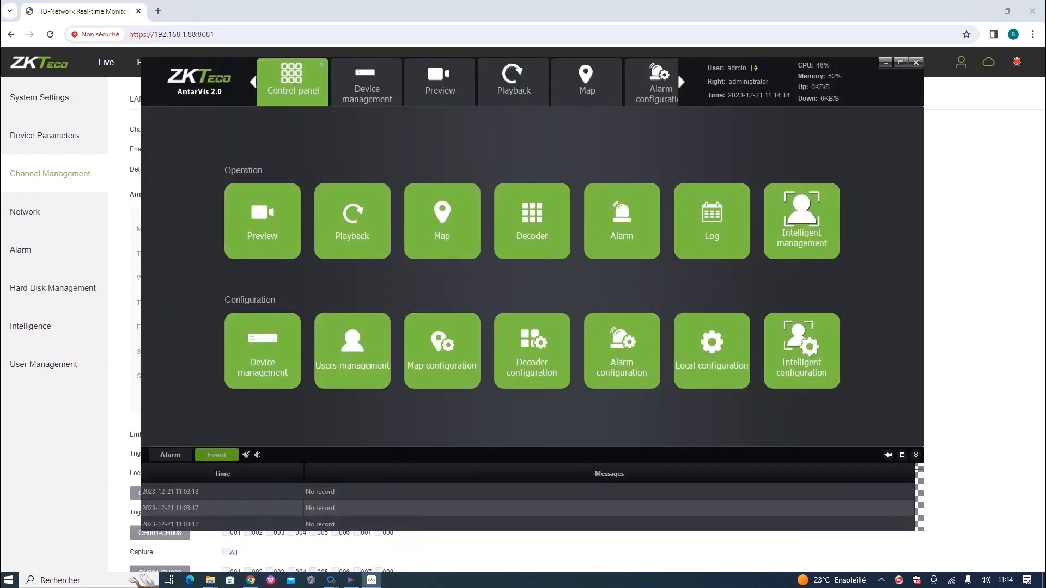
{"action": "left_click", "coordinate": [586, 82]}
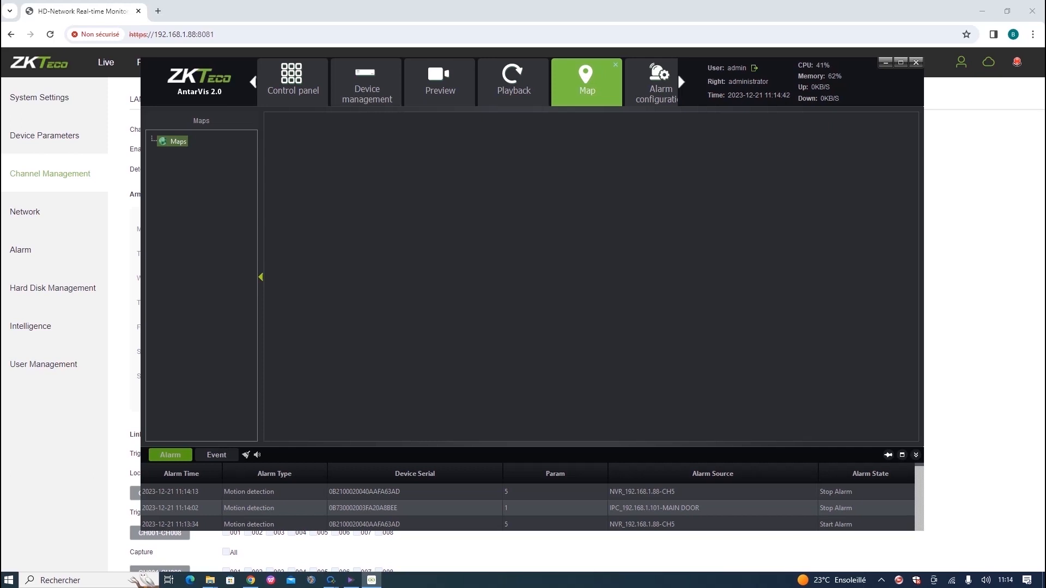
{"action": "left_click", "coordinate": [292, 82]}
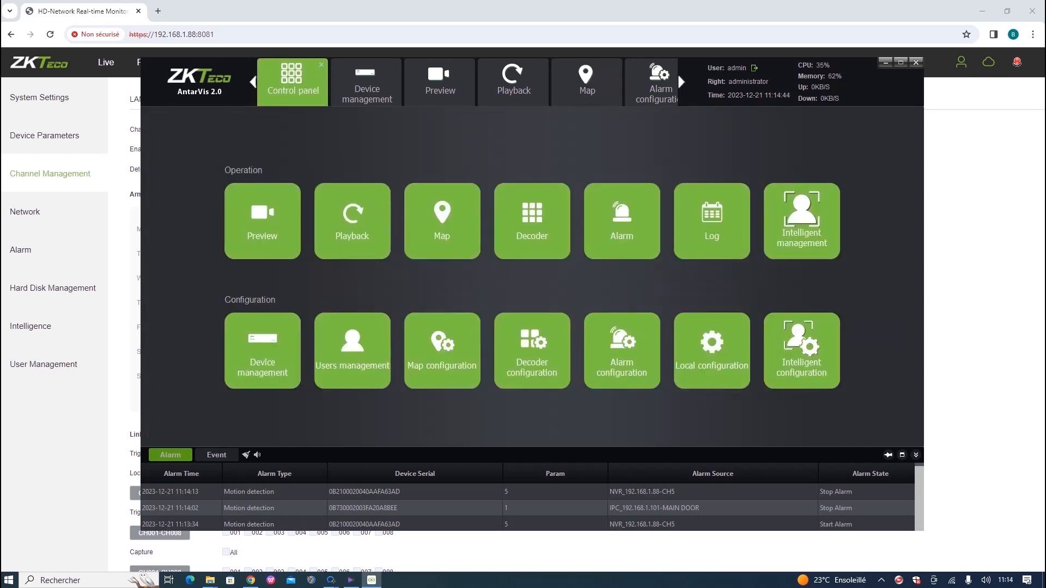
{"action": "left_click", "coordinate": [531, 221]}
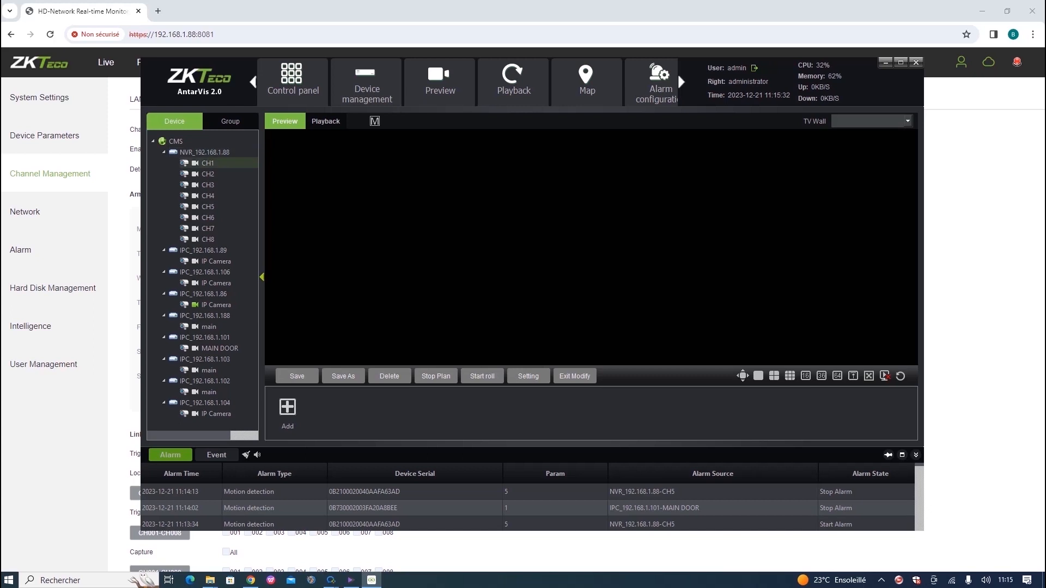
{"action": "left_click", "coordinate": [207, 163]}
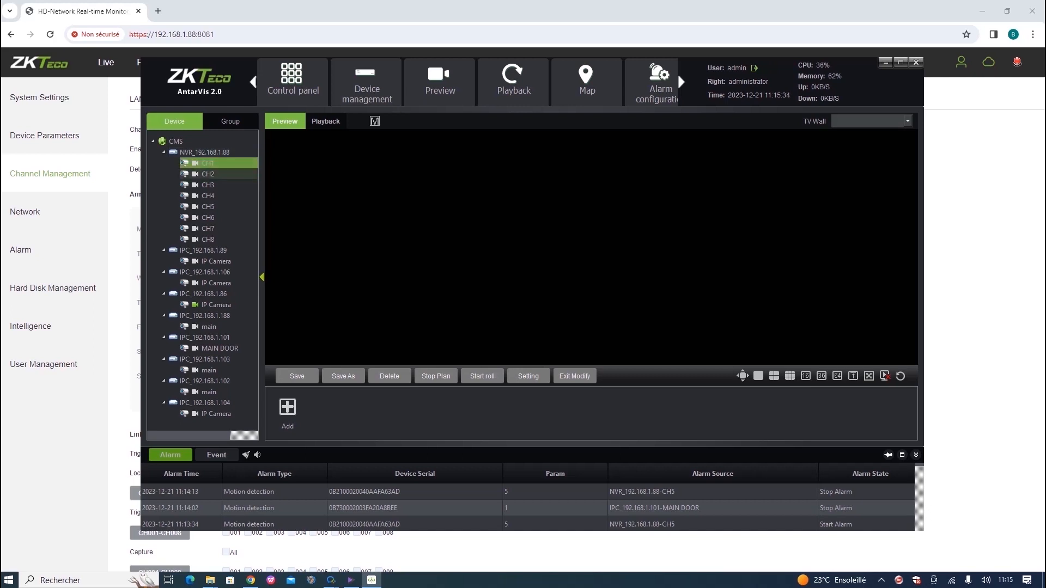
{"action": "left_click", "coordinate": [292, 81]}
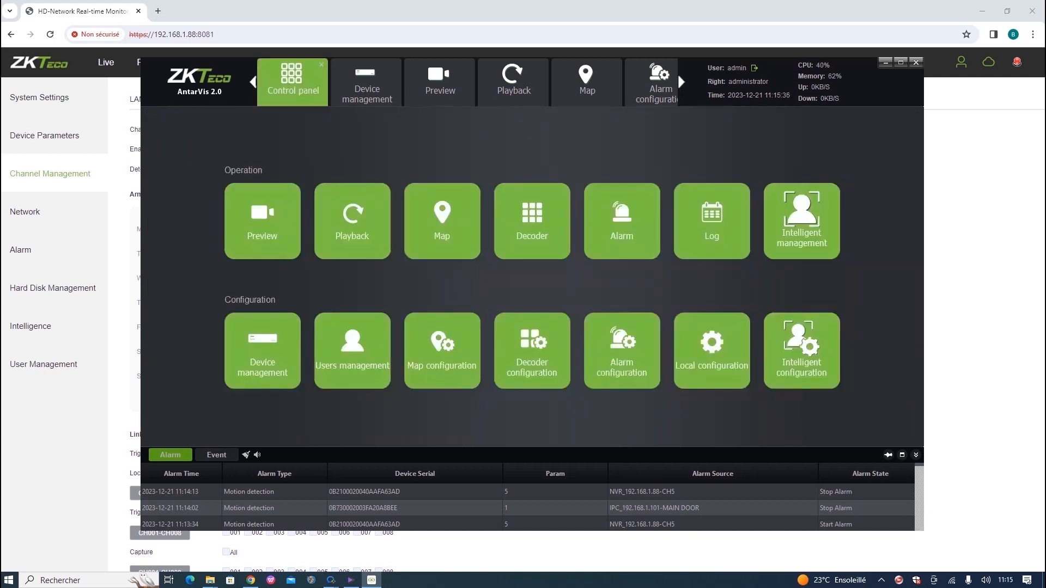
{"action": "left_click", "coordinate": [531, 350]}
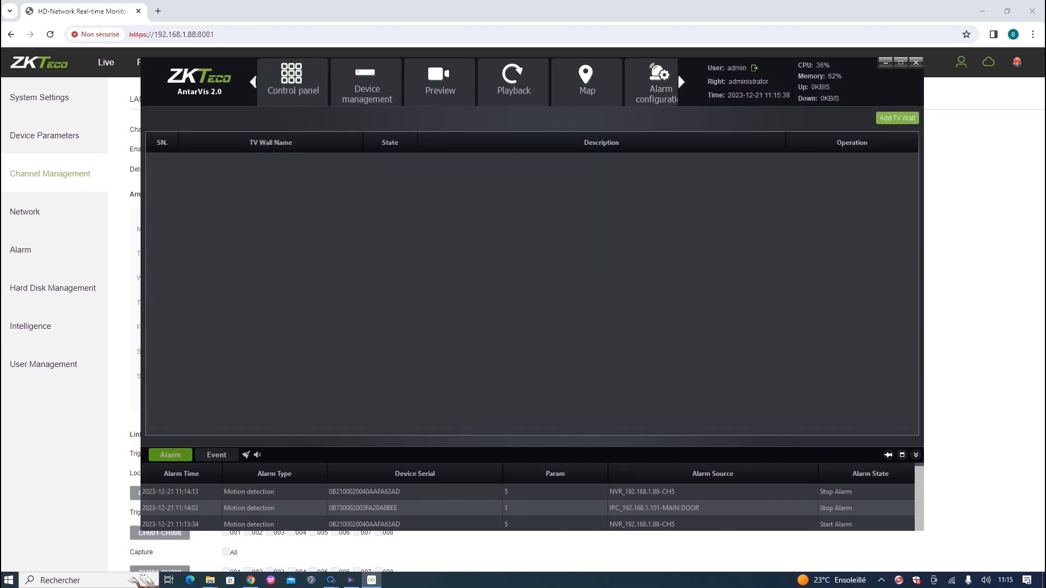
{"action": "left_click", "coordinate": [897, 118]}
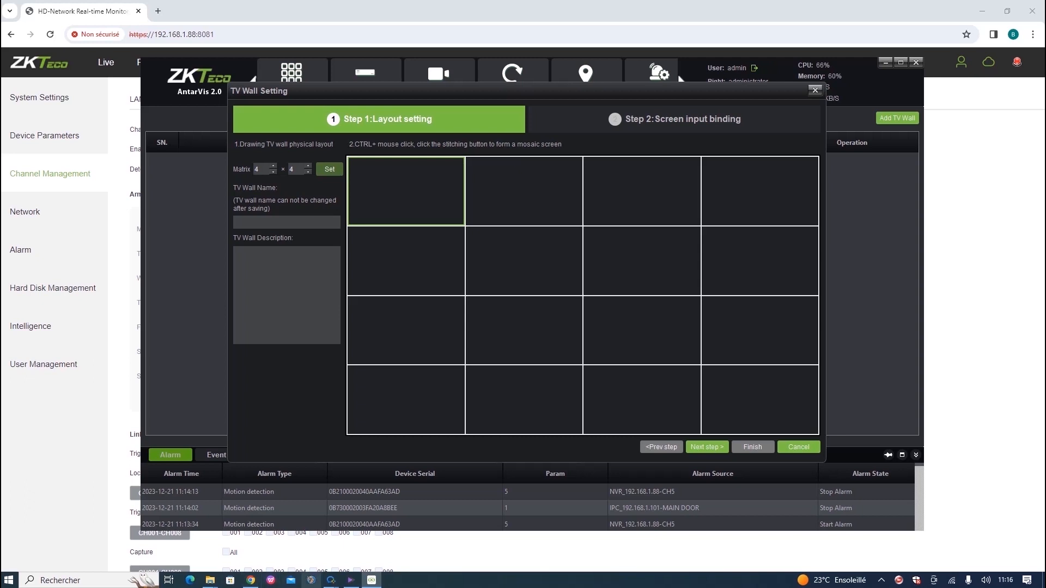
{"action": "mouse_move", "coordinate": [330, 580]}
{"action": "left_click", "coordinate": [799, 447]}
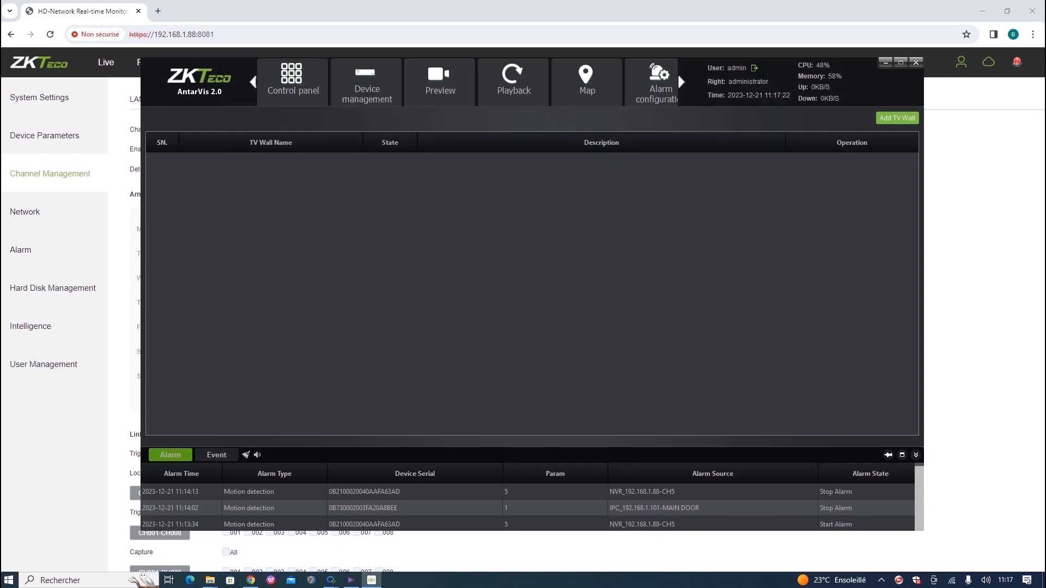
{"action": "left_click", "coordinate": [293, 83]}
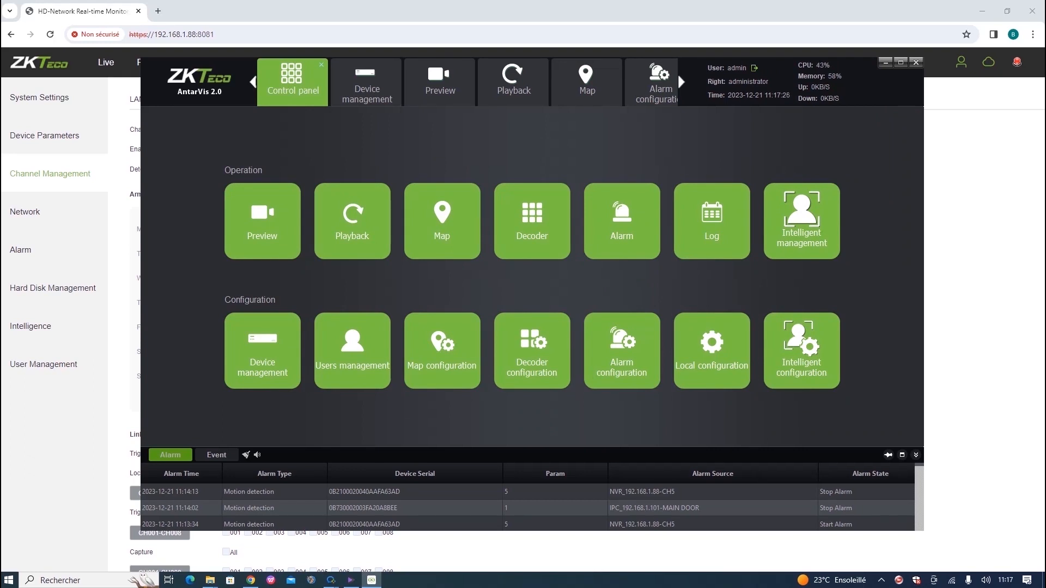
Filter the alarm log history to Motion detection, then go back to Control panel.
{"action": "left_click", "coordinate": [621, 221]}
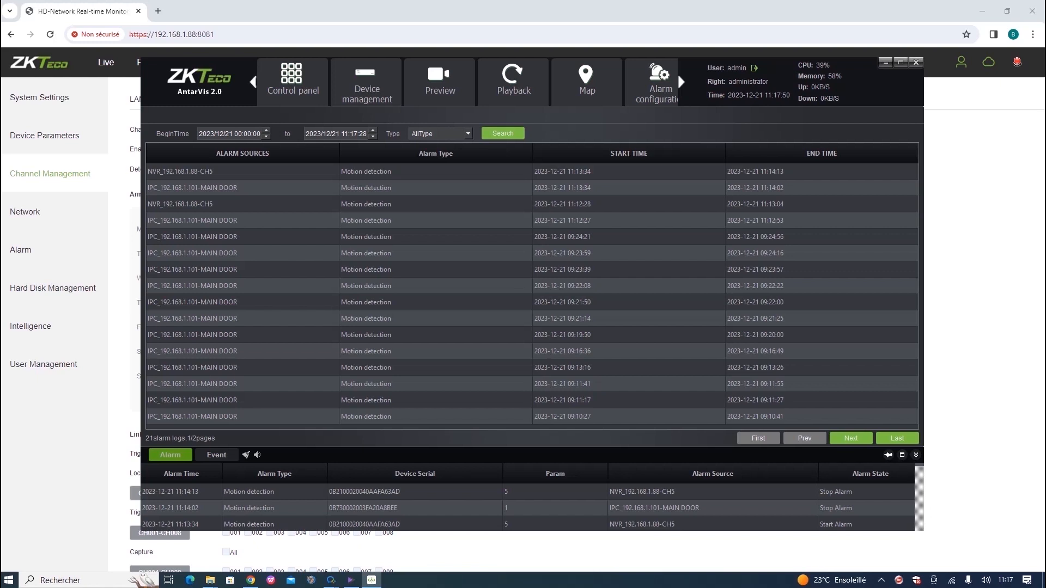
{"action": "left_click", "coordinate": [467, 133]}
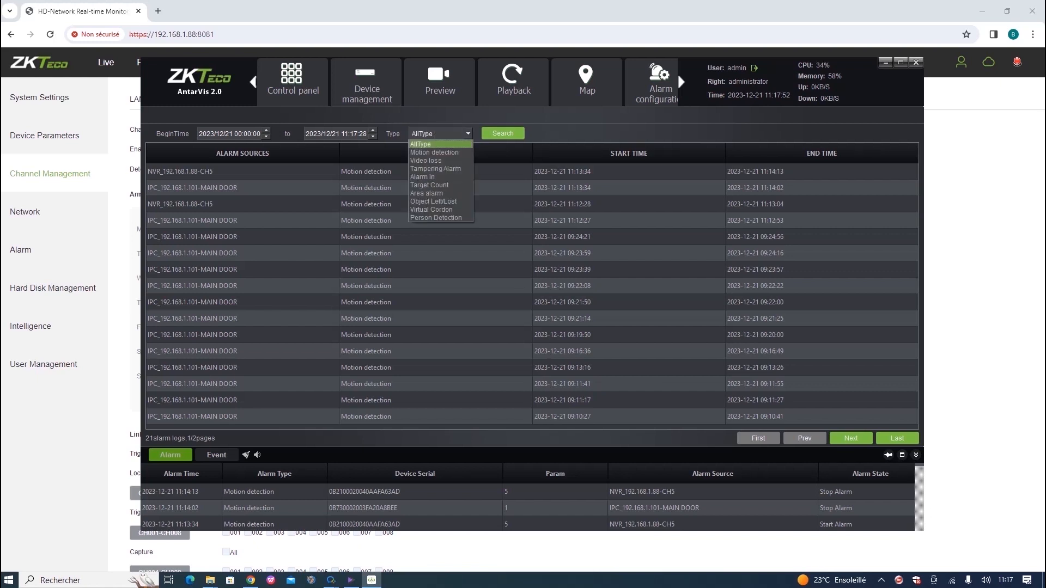
{"action": "left_click", "coordinate": [437, 152]}
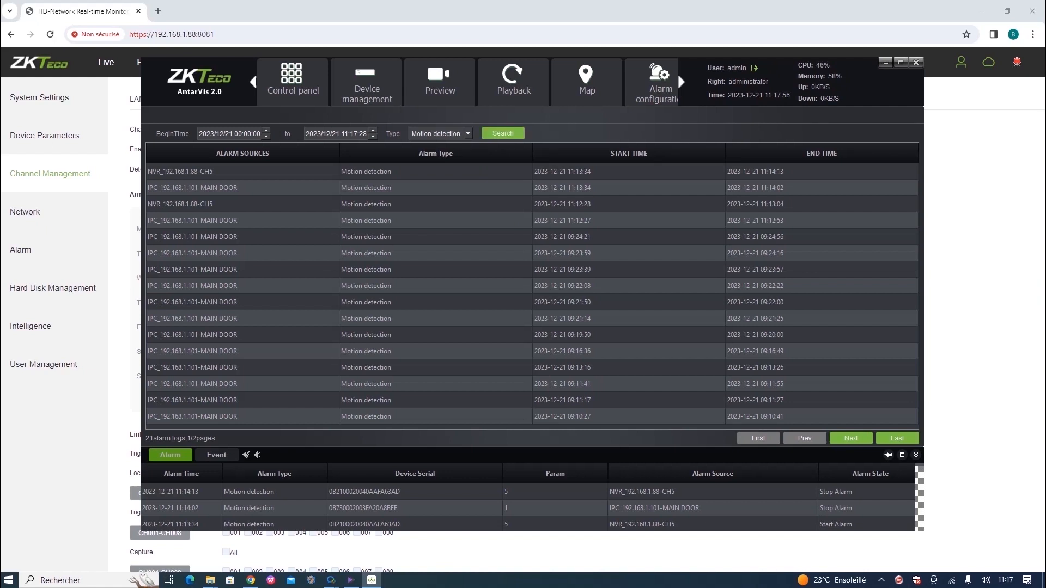
{"action": "left_click", "coordinate": [467, 133]}
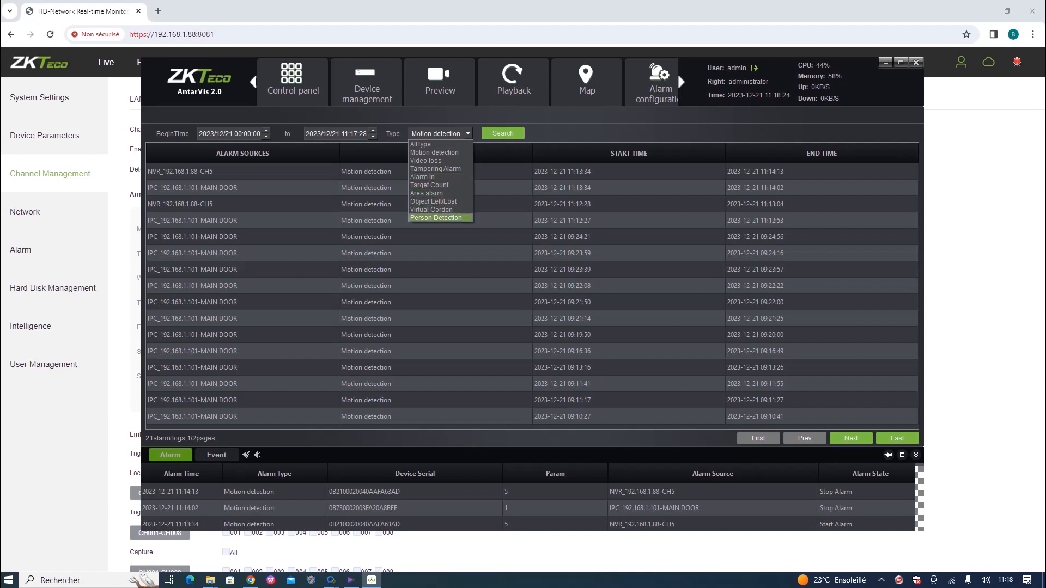
{"action": "left_click", "coordinate": [512, 335]}
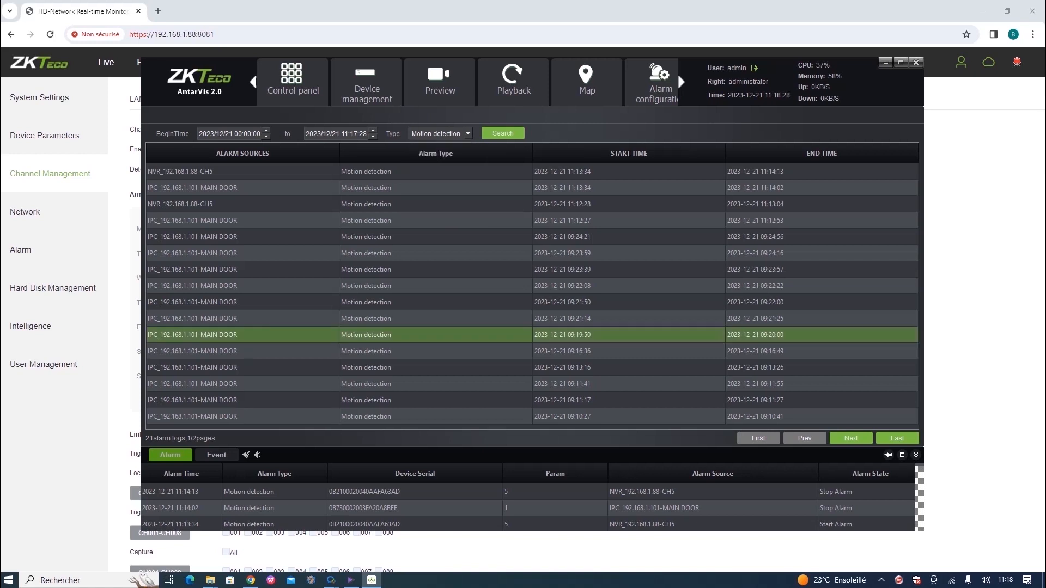
{"action": "left_click", "coordinate": [293, 82]}
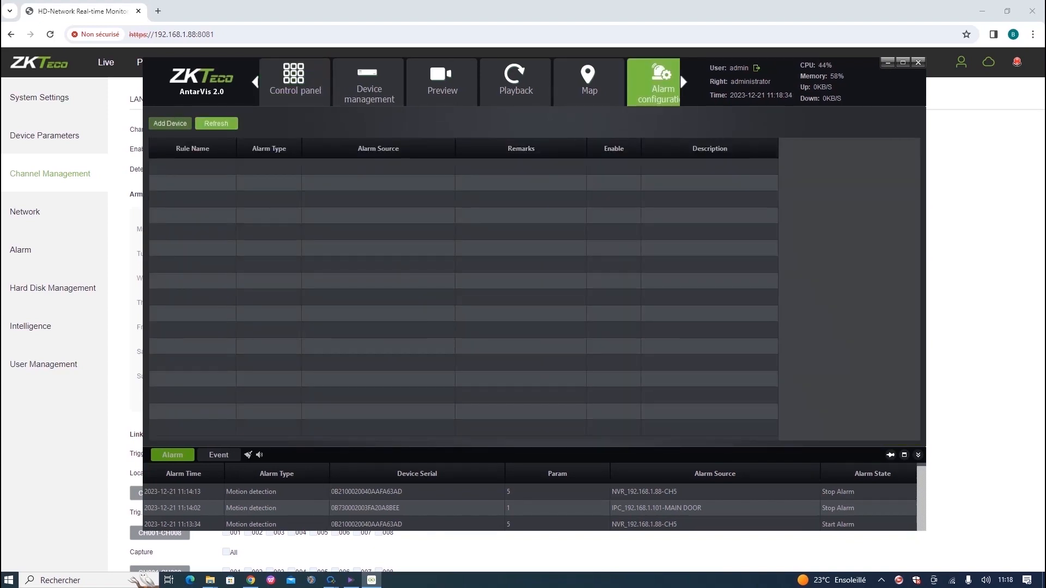
Start a new linkage rule with Capture and Record actions on CH1.
{"action": "left_click", "coordinate": [170, 123]}
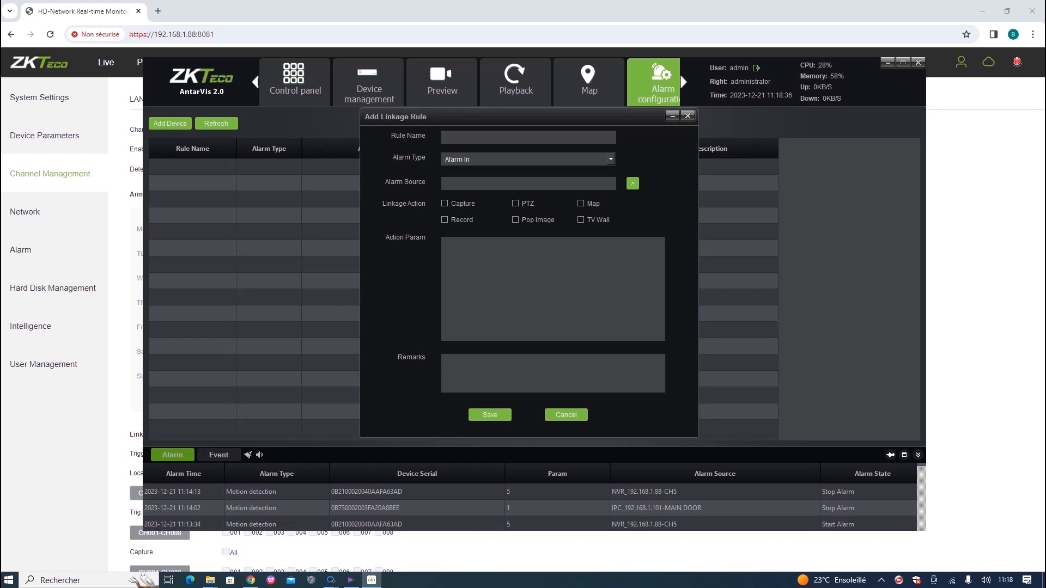
{"action": "left_click", "coordinate": [445, 204]}
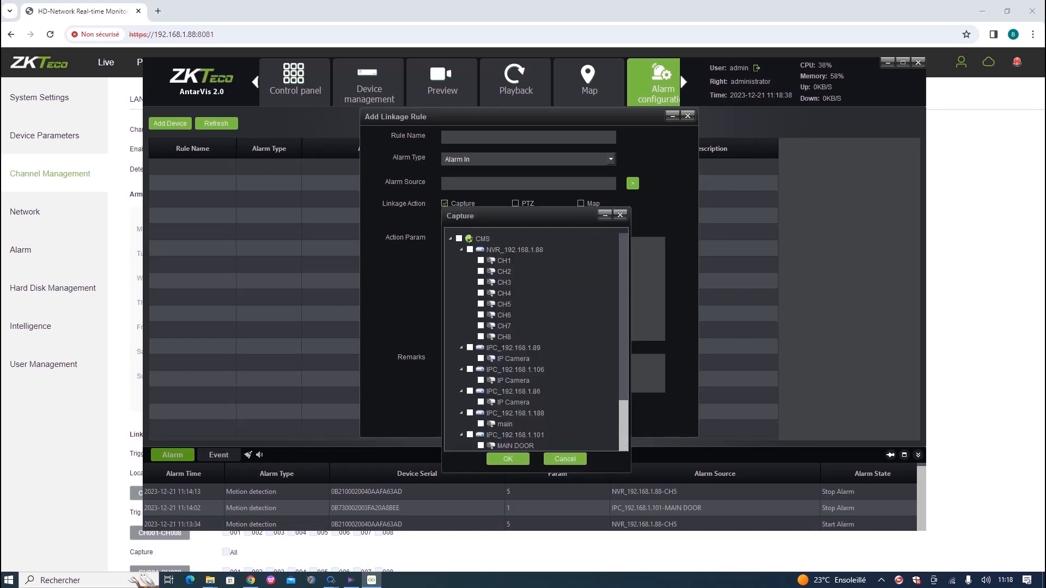
{"action": "left_click", "coordinate": [480, 260]}
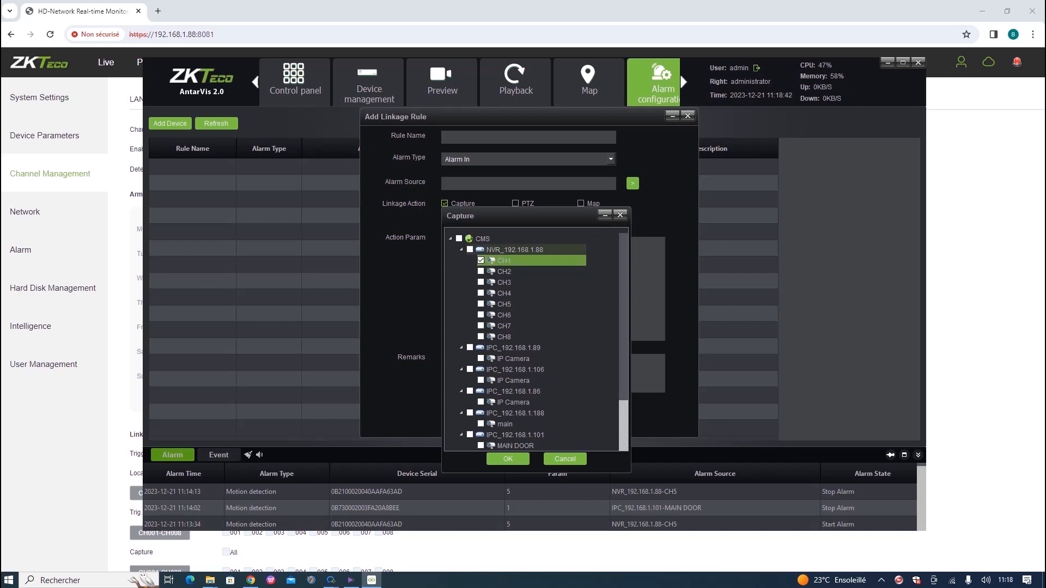
{"action": "left_click", "coordinate": [508, 459]}
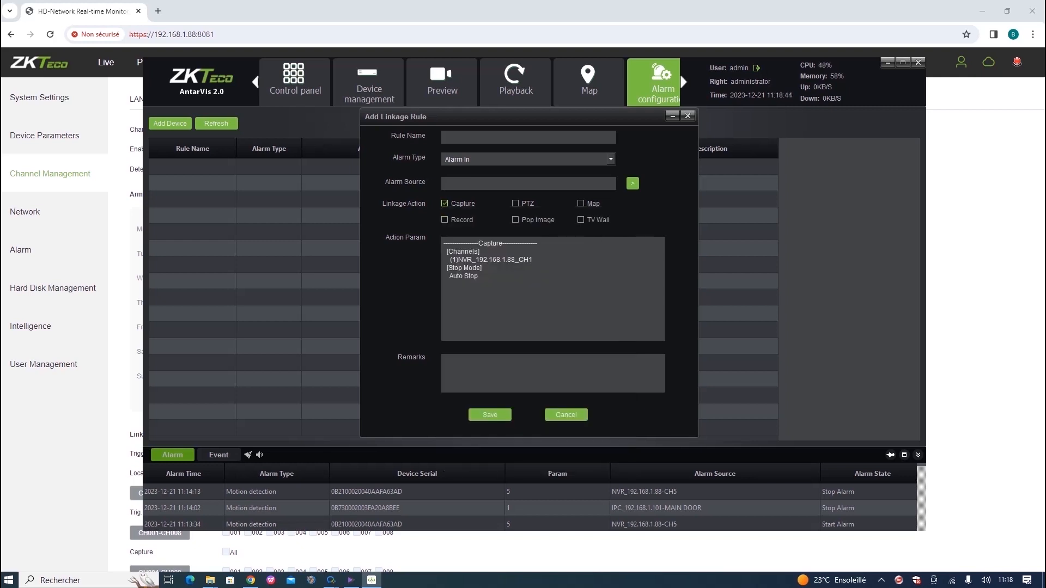
{"action": "left_click", "coordinate": [445, 220]}
{"action": "left_click", "coordinate": [481, 277]}
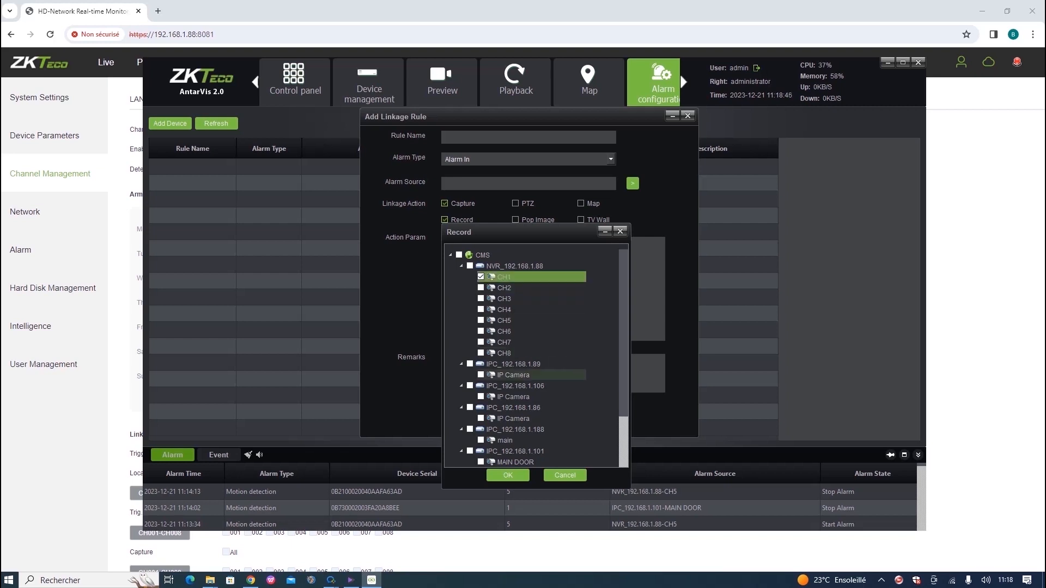
{"action": "left_click", "coordinate": [508, 474]}
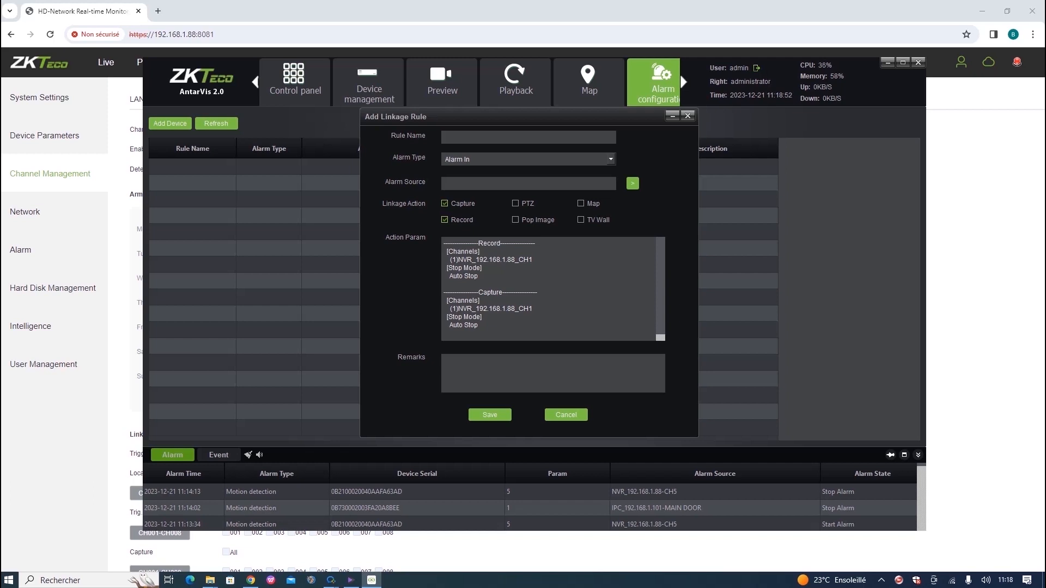
Add a Map action covering all eight NVR channels, leaving out the TV wall action.
{"action": "left_click", "coordinate": [581, 203]}
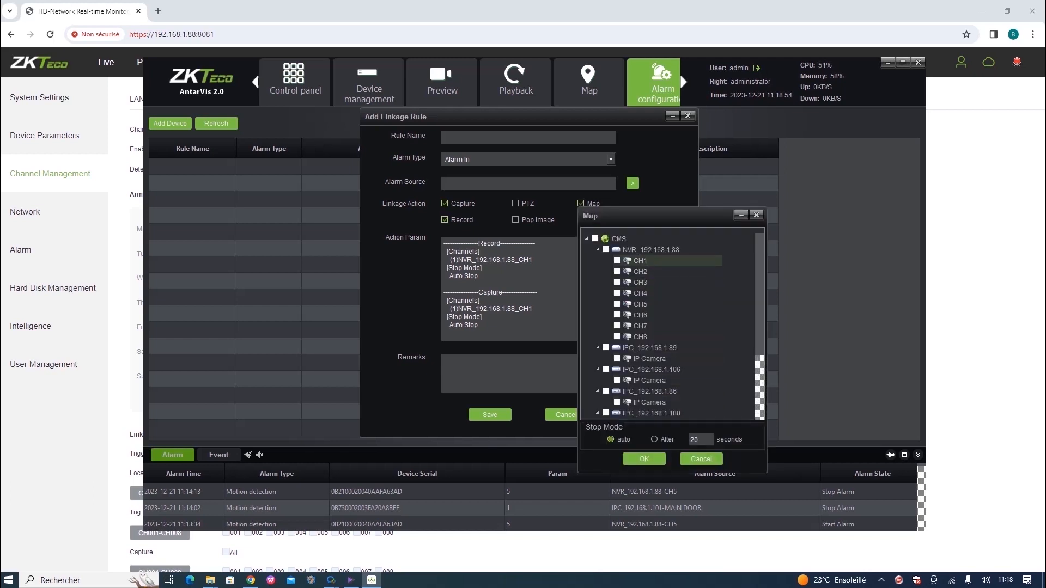
{"action": "left_click", "coordinate": [606, 249]}
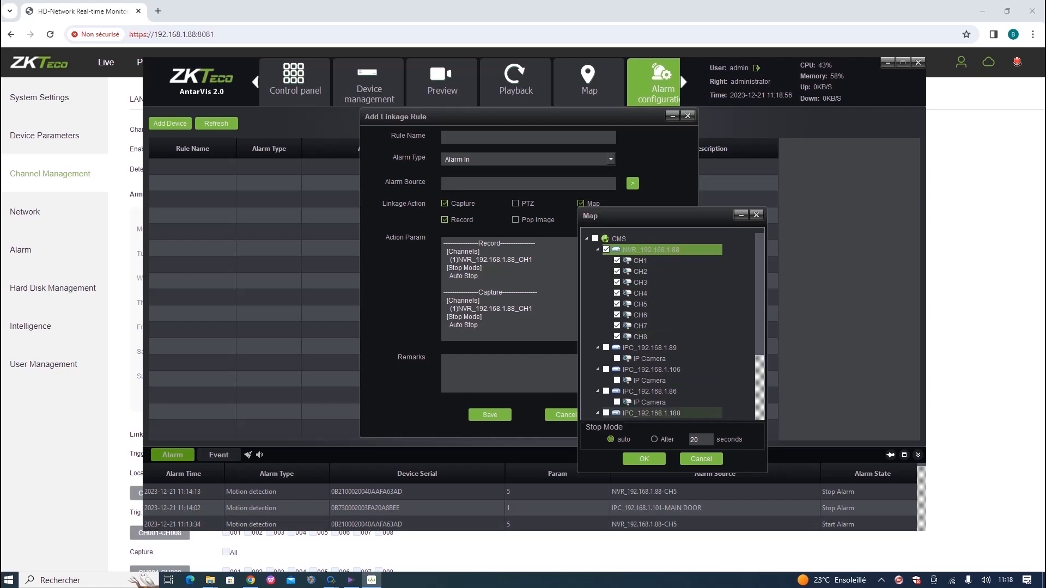
{"action": "left_click", "coordinate": [643, 459]}
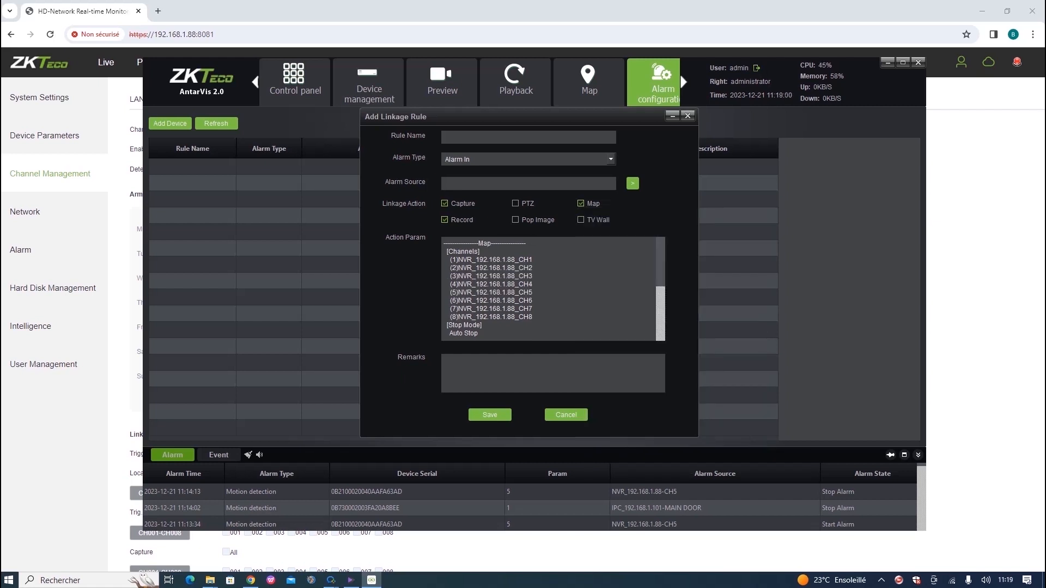
{"action": "left_click", "coordinate": [580, 219]}
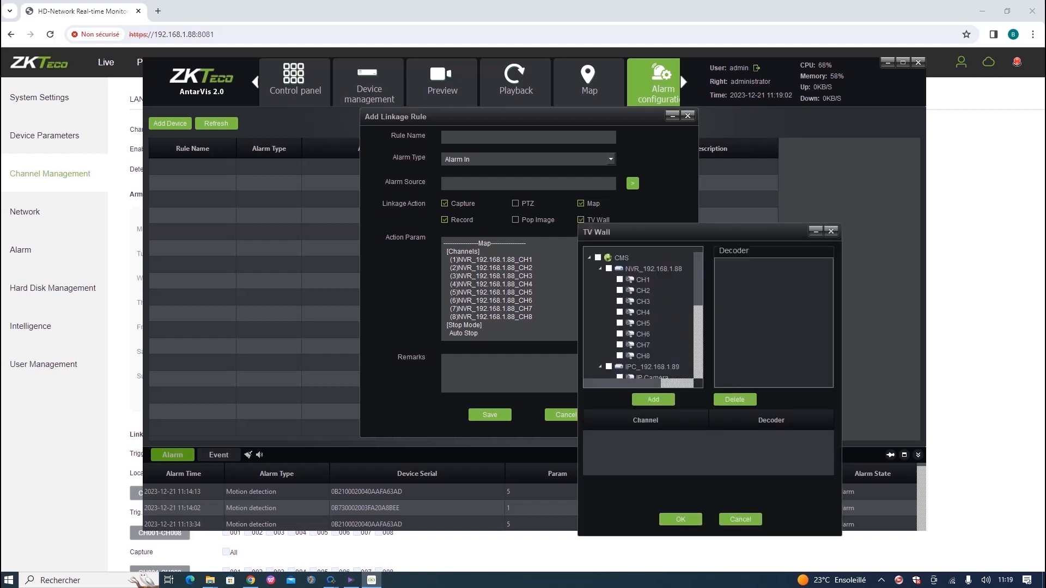
{"action": "left_click", "coordinate": [830, 231]}
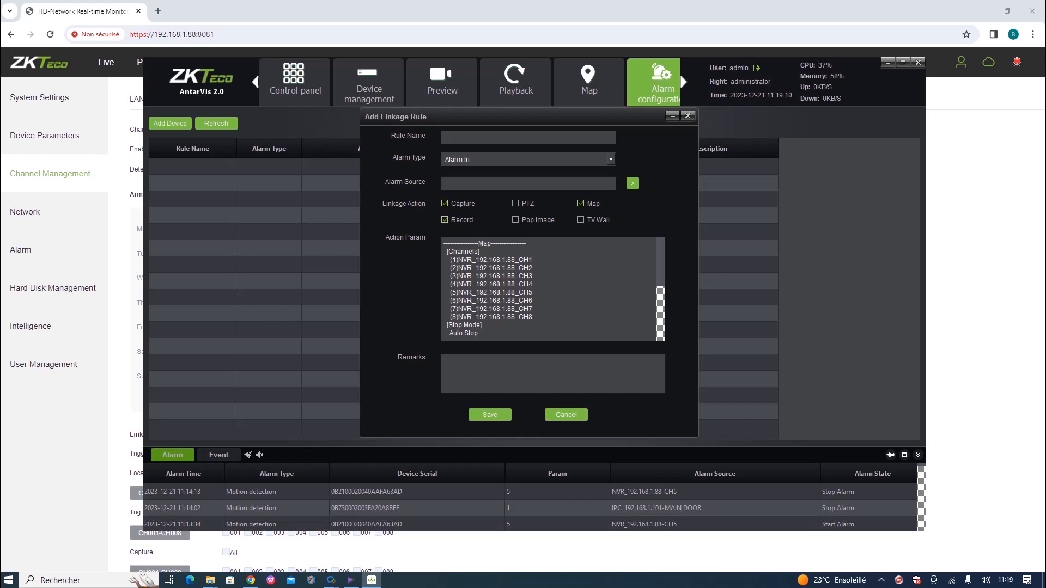
Name the rule 'test alarm', set the NVR_192.168.1.88 alarm input as source, and save.
{"action": "type", "text": "test alarm"}
{"action": "left_click", "coordinate": [632, 183]}
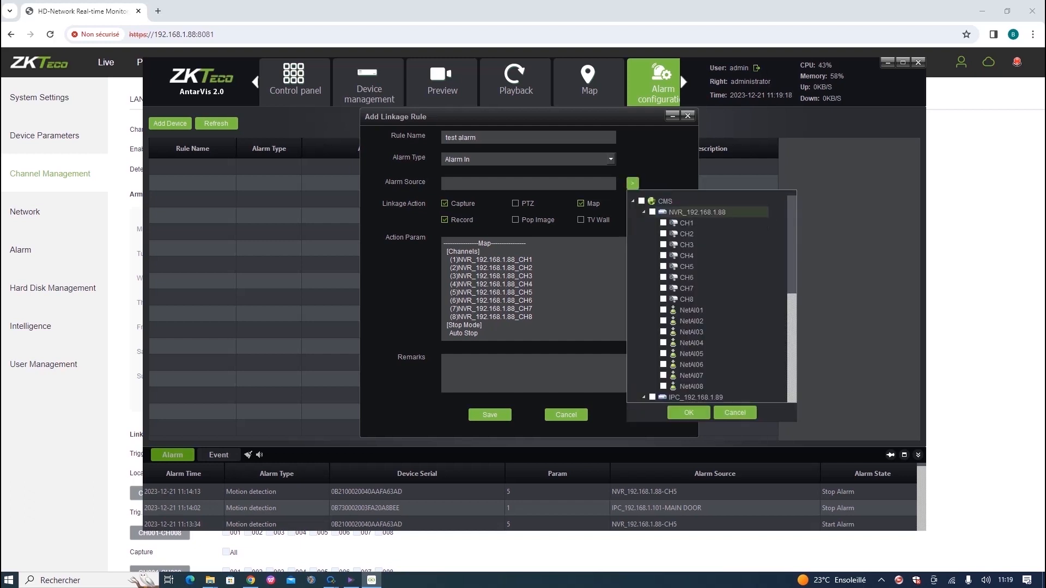
{"action": "left_click", "coordinate": [696, 212]}
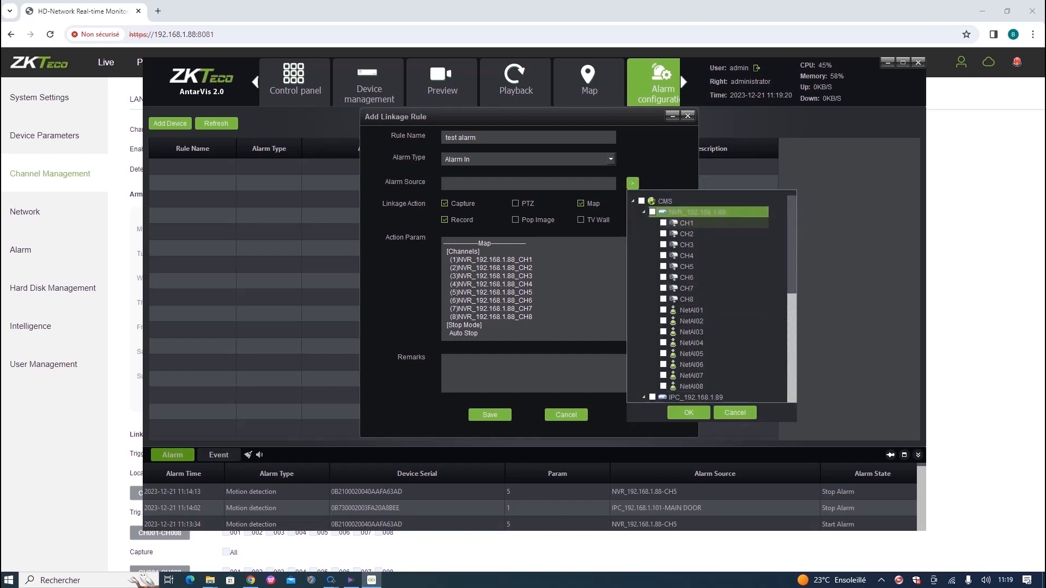
{"action": "left_click", "coordinate": [663, 223]}
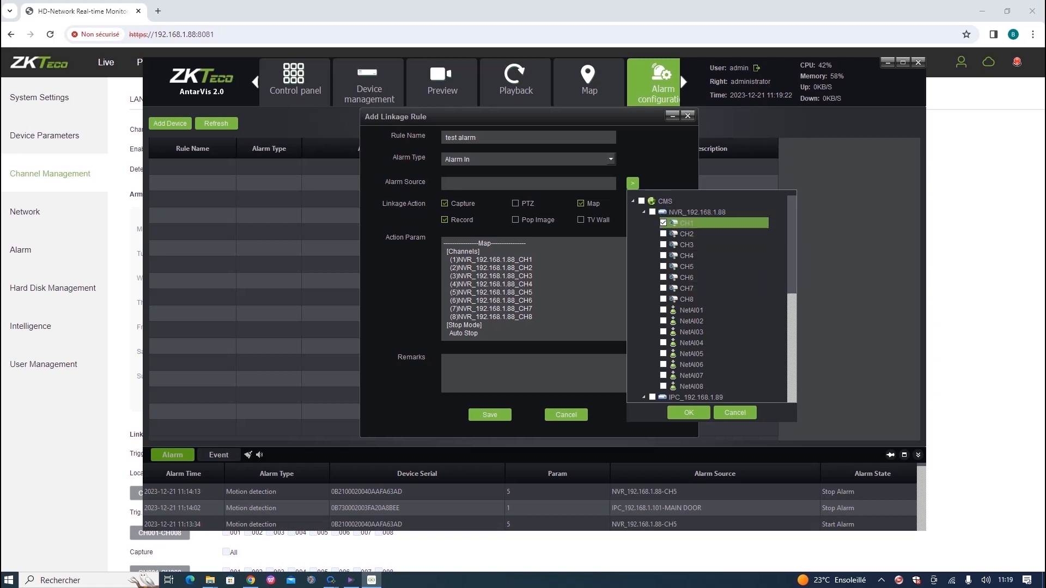
{"action": "left_click", "coordinate": [652, 211]}
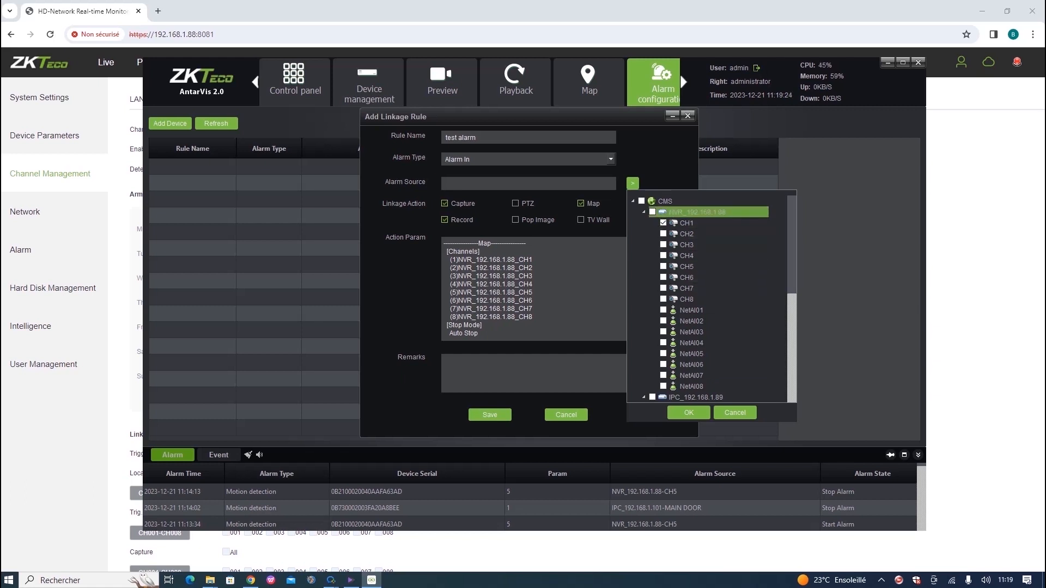
{"action": "left_click", "coordinate": [663, 234]}
{"action": "left_click", "coordinate": [663, 223]}
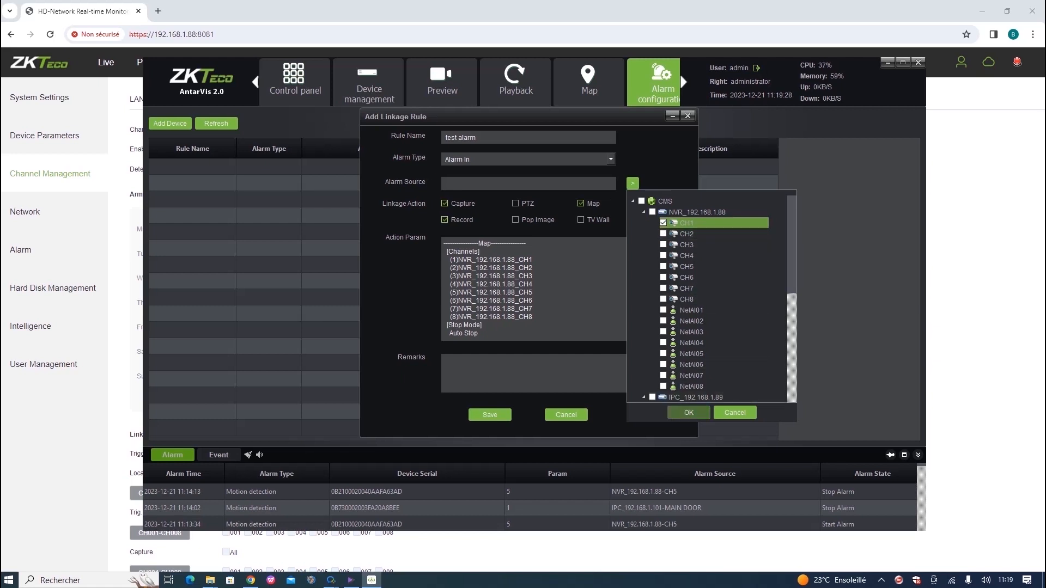
{"action": "left_click", "coordinate": [688, 412]}
{"action": "left_click", "coordinate": [489, 414]}
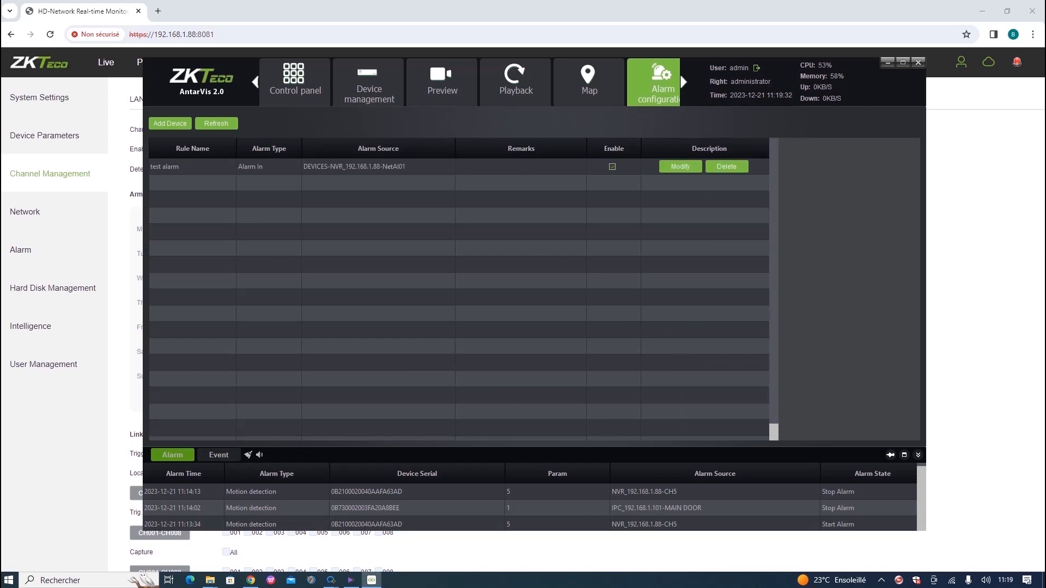
Disable the test alarm rule, view its details, and inspect it in Modify without changes.
{"action": "left_click", "coordinate": [612, 166]}
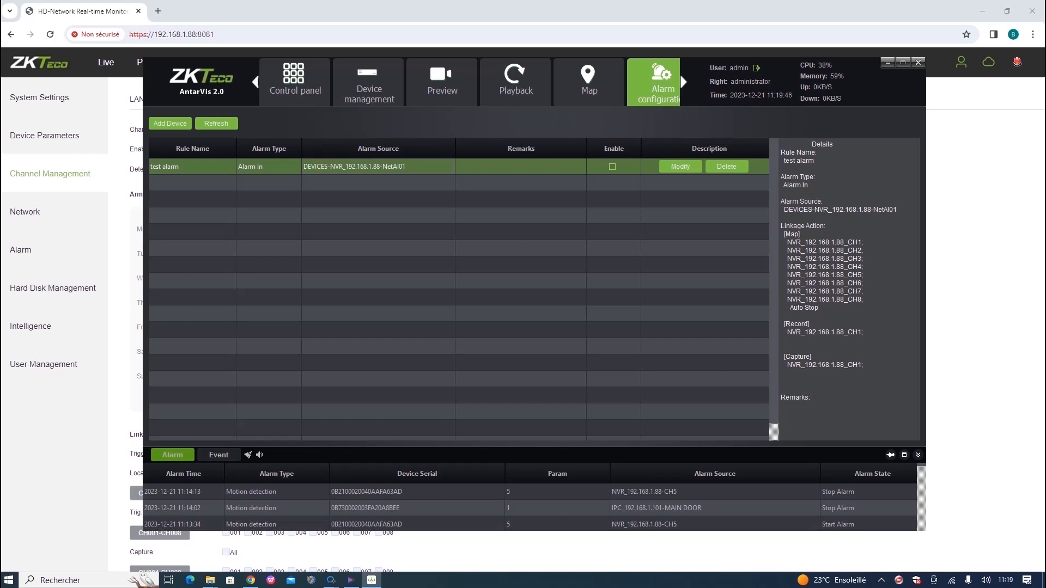
{"action": "left_click", "coordinate": [680, 166]}
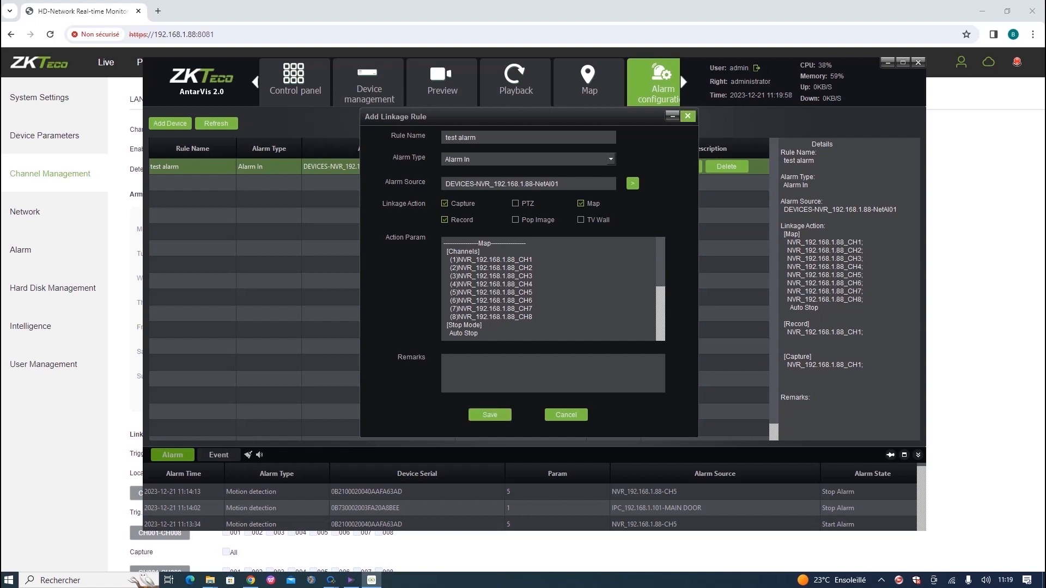
{"action": "left_click", "coordinate": [687, 116]}
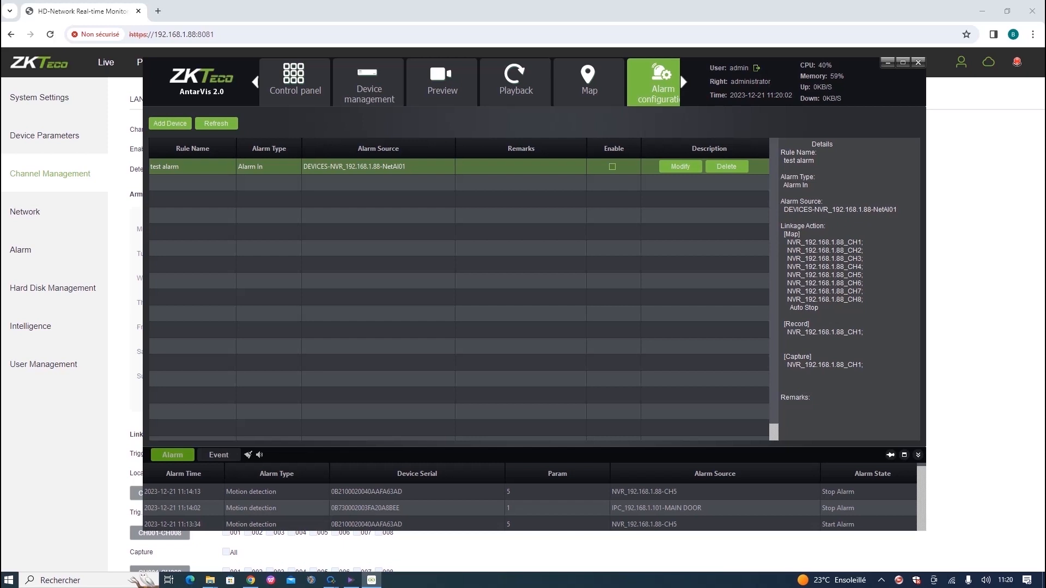
Watch the latest alarm's Channel 5 footage, then open the Alarm module's log.
{"action": "double_click", "coordinate": [277, 492]}
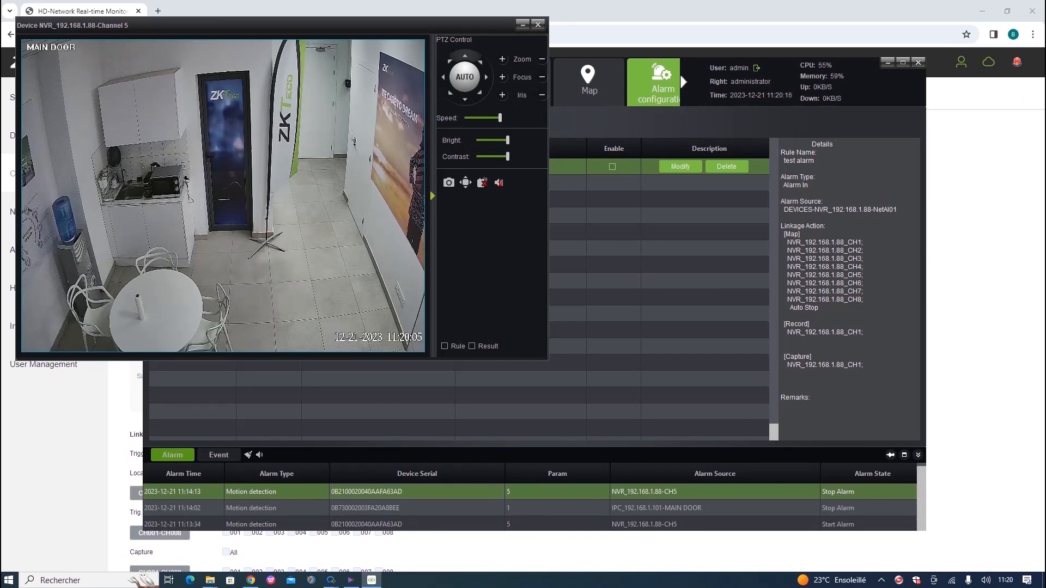
{"action": "left_click", "coordinate": [537, 24]}
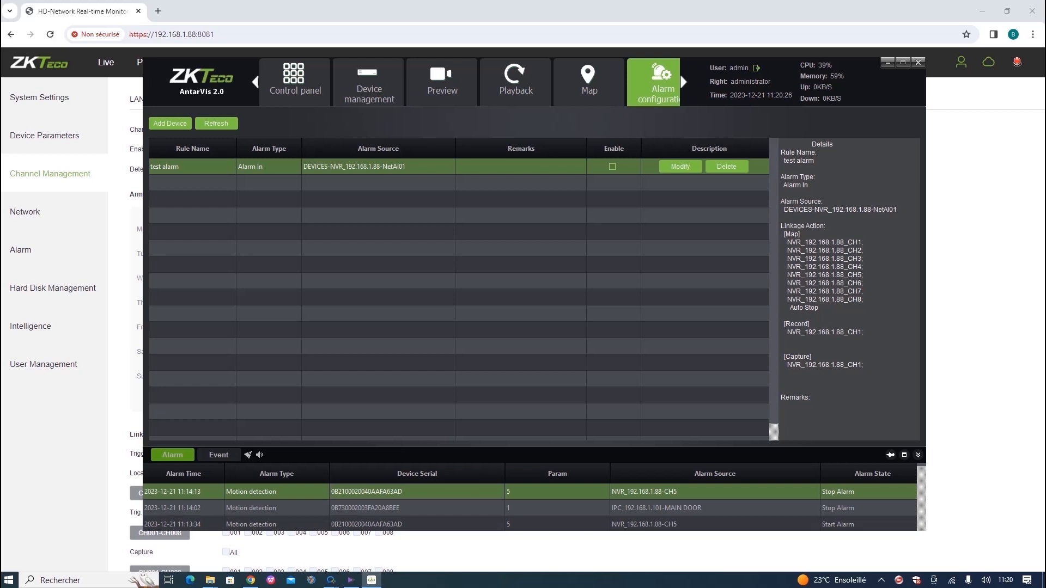
{"action": "left_click", "coordinate": [684, 81]}
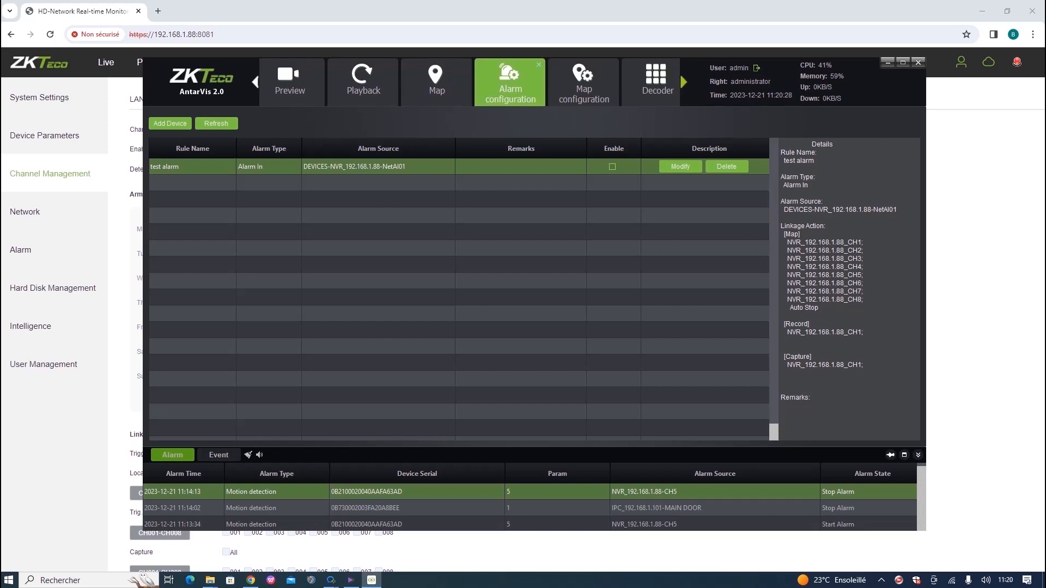
{"action": "left_click", "coordinate": [684, 81]}
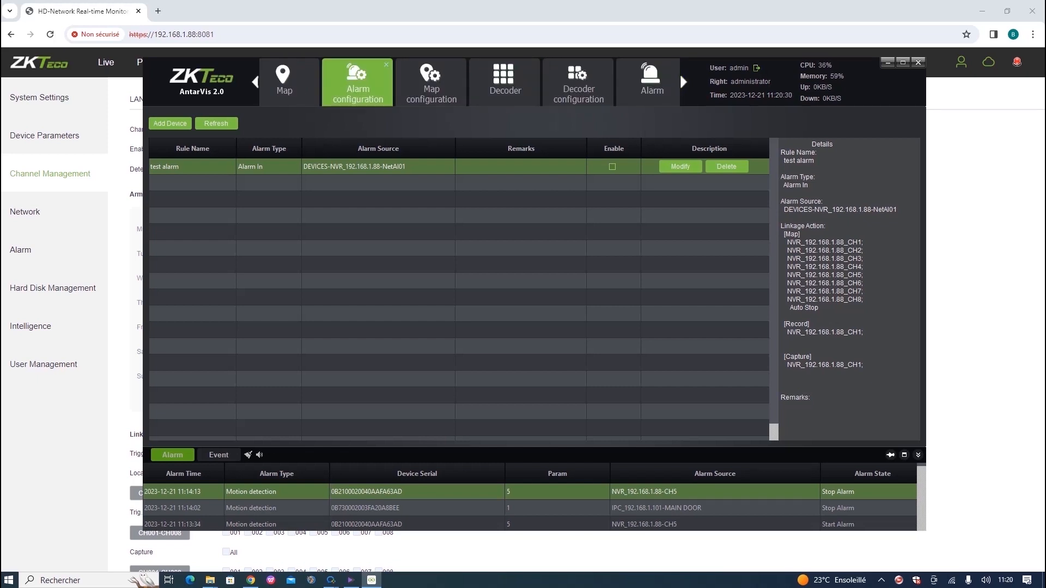
{"action": "left_click", "coordinate": [652, 82]}
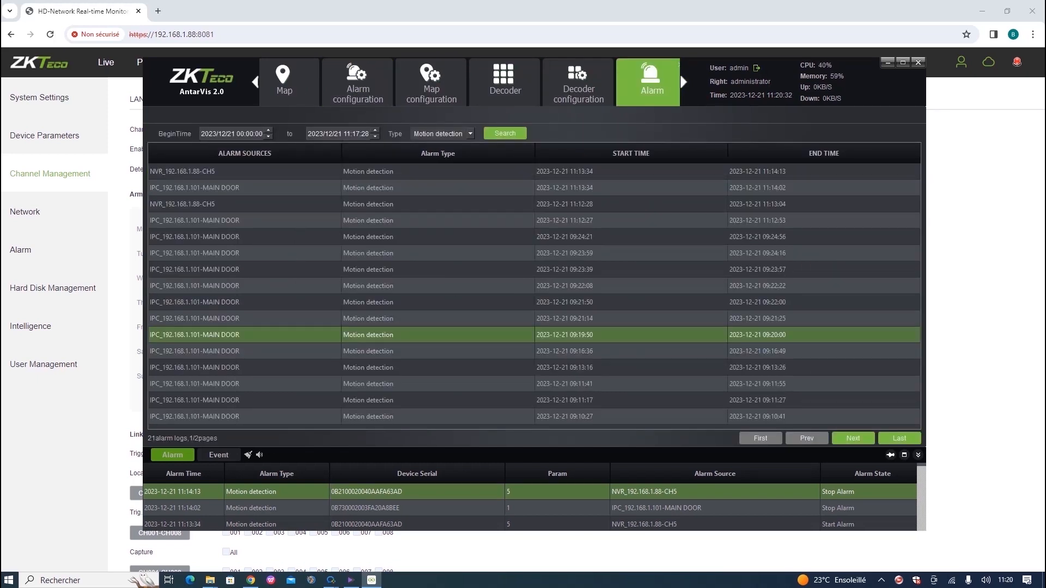
Return to Control panel and open the Log tile to view operation records.
{"action": "left_click", "coordinate": [254, 82]}
{"action": "left_click", "coordinate": [255, 82]}
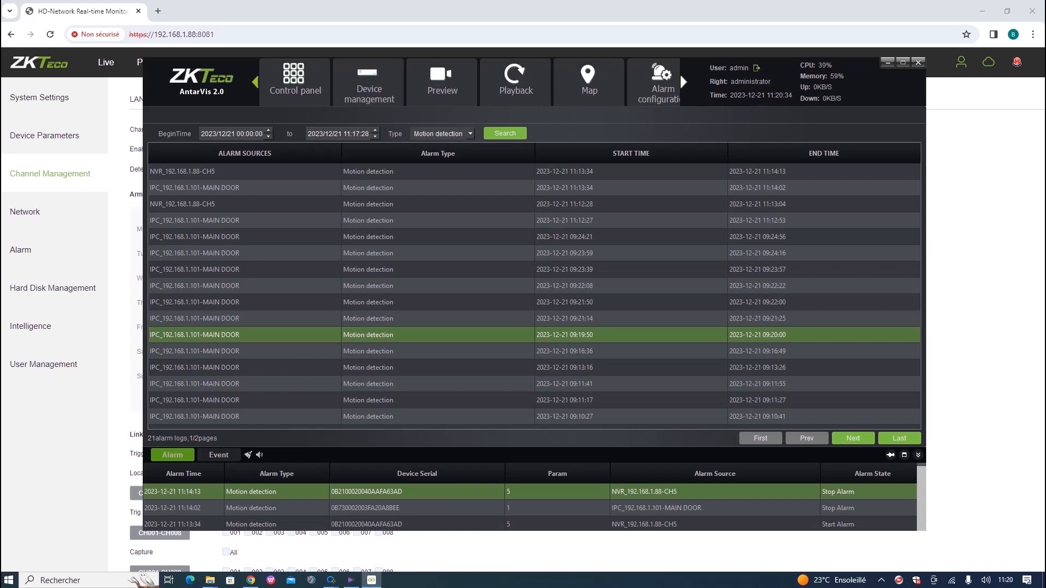
{"action": "left_click", "coordinate": [295, 82]}
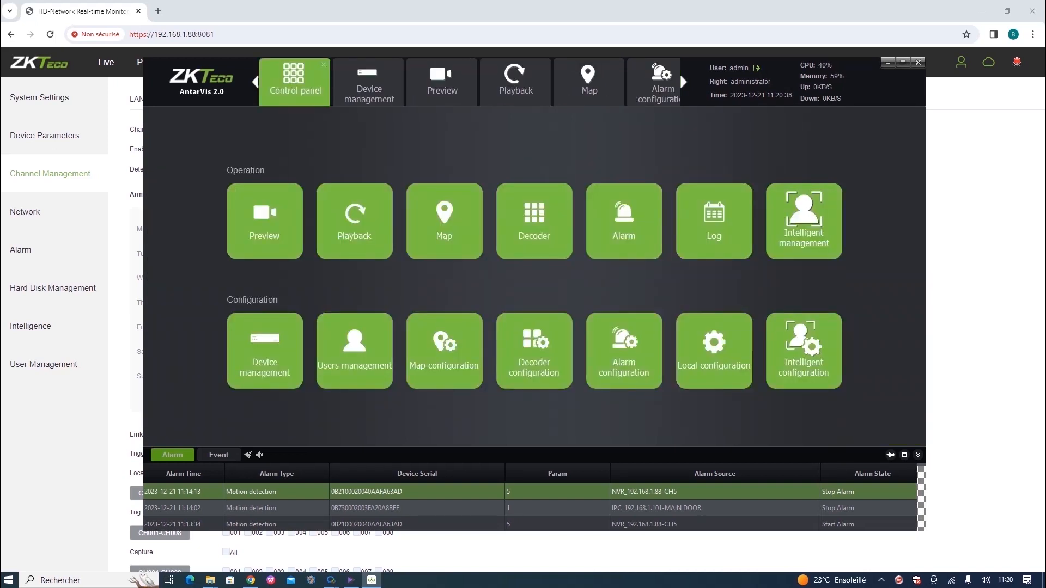
{"action": "left_click", "coordinate": [713, 221]}
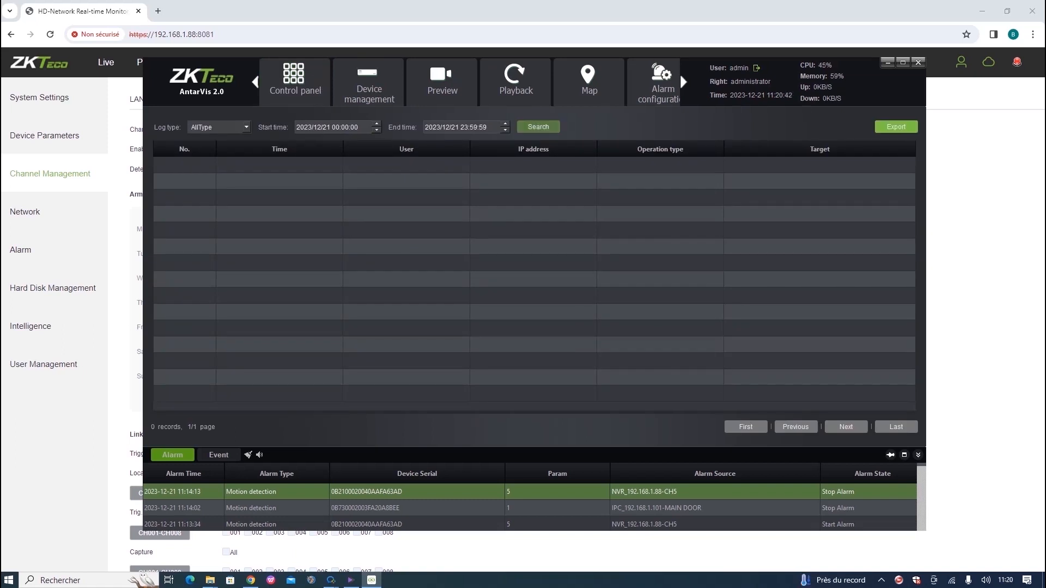
Search the 2023/12/21 operation log (21 records) and scroll through the recent event messages.
{"action": "left_click", "coordinate": [538, 126]}
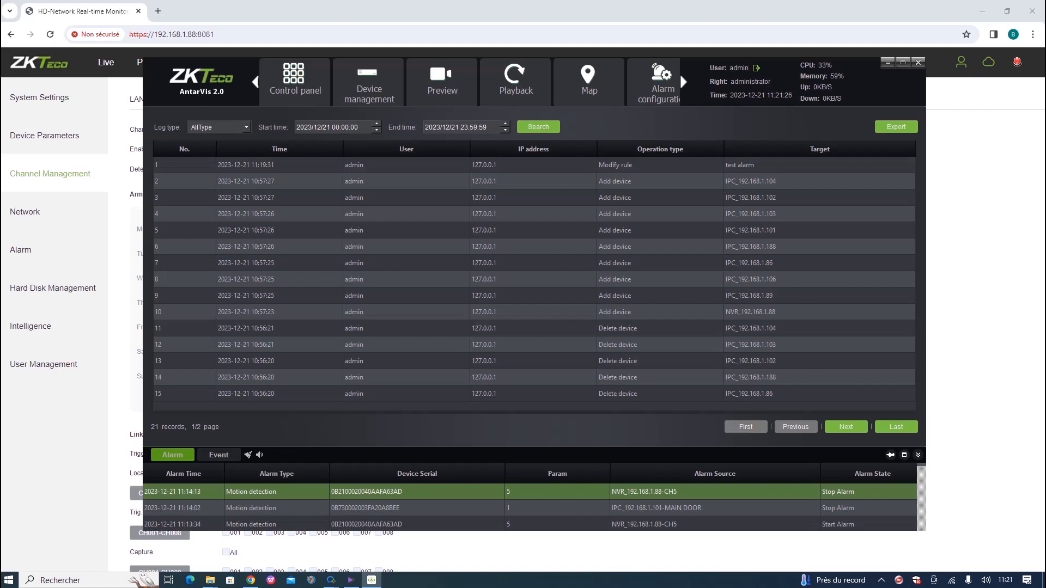
{"action": "left_click", "coordinate": [218, 455]}
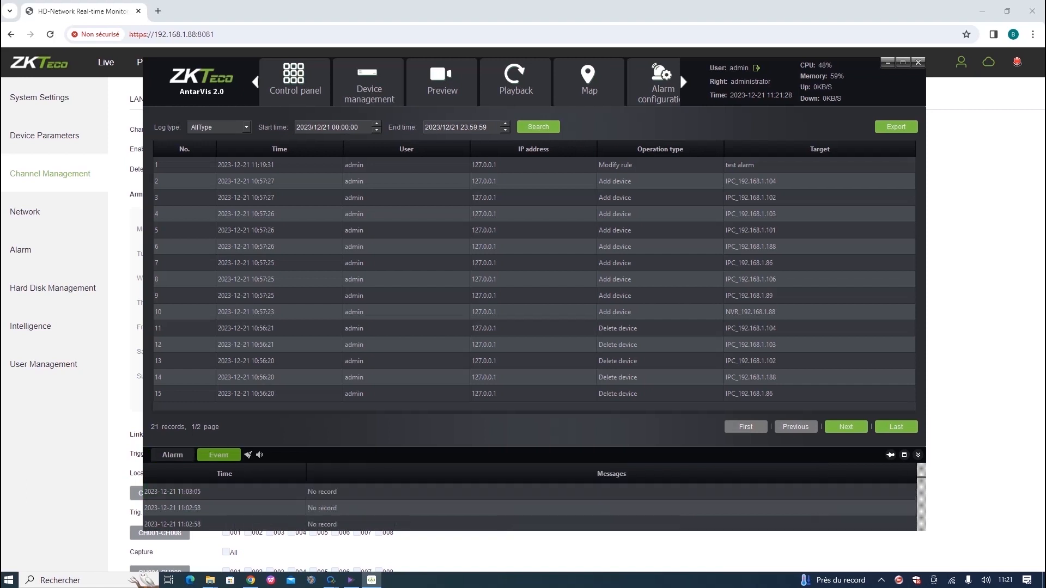
{"action": "scroll", "coordinate": [529, 496], "scroll_direction": "down", "scroll_amount": 5}
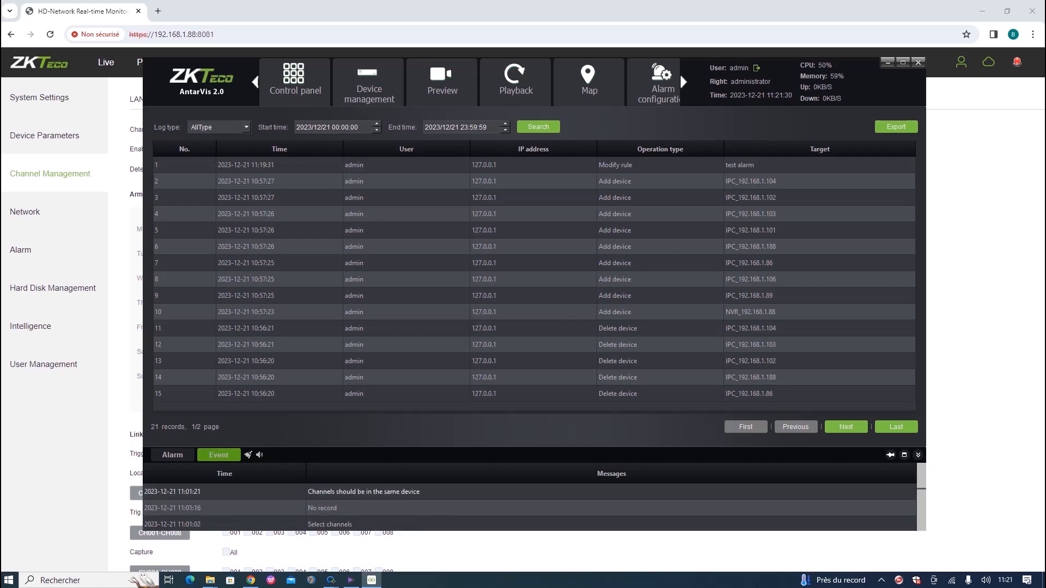
{"action": "scroll", "coordinate": [529, 506], "scroll_direction": "down", "scroll_amount": 5}
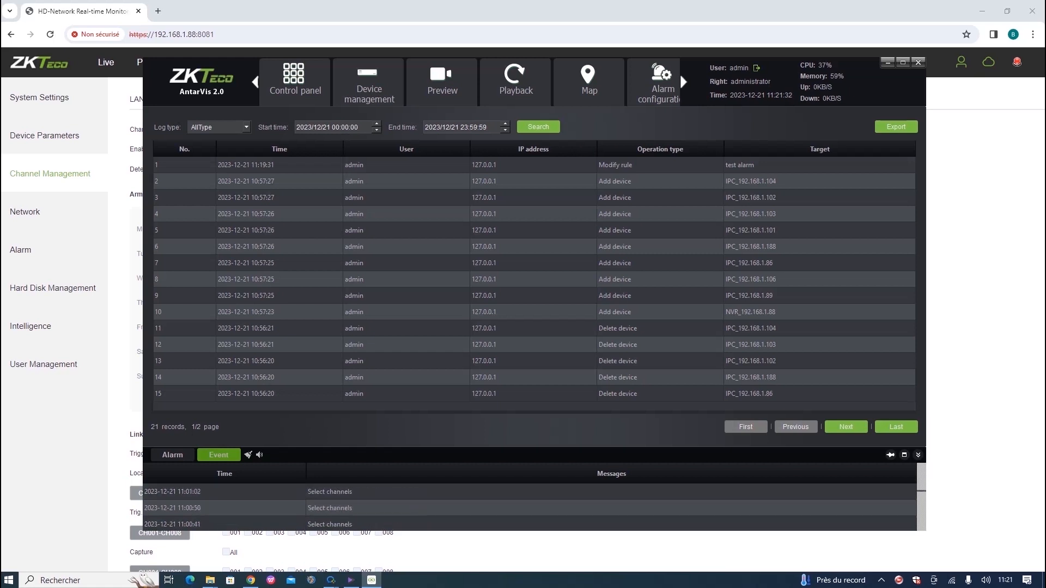
{"action": "scroll", "coordinate": [530, 507], "scroll_direction": "down", "scroll_amount": 3}
{"action": "scroll", "coordinate": [529, 507], "scroll_direction": "up", "scroll_amount": 3}
{"action": "scroll", "coordinate": [529, 507], "scroll_direction": "up", "scroll_amount": 3}
{"action": "scroll", "coordinate": [529, 506], "scroll_direction": "up", "scroll_amount": 3}
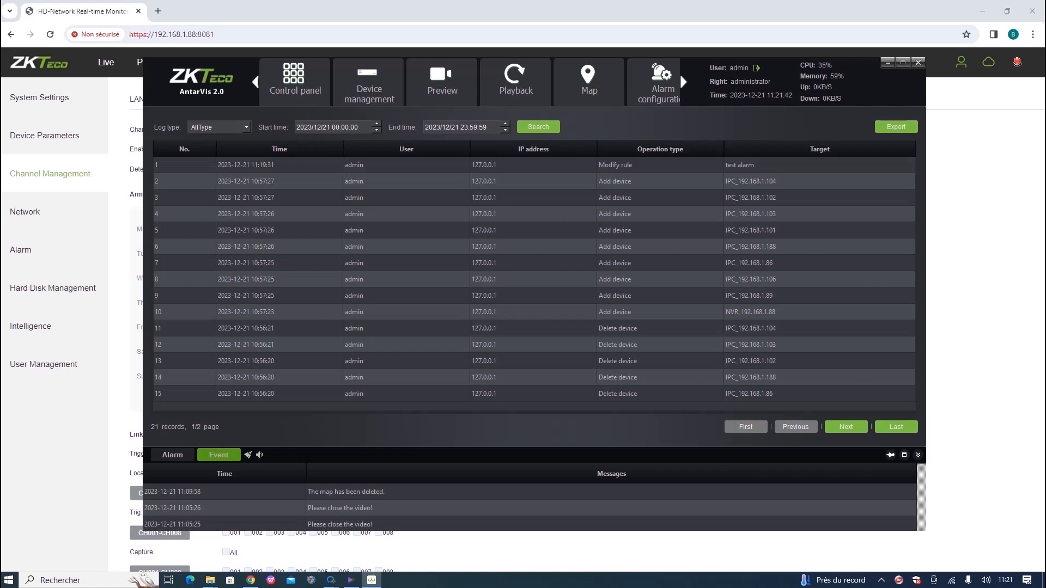
Export today's operation log to text files under C:\Logs.
{"action": "left_click", "coordinate": [896, 127]}
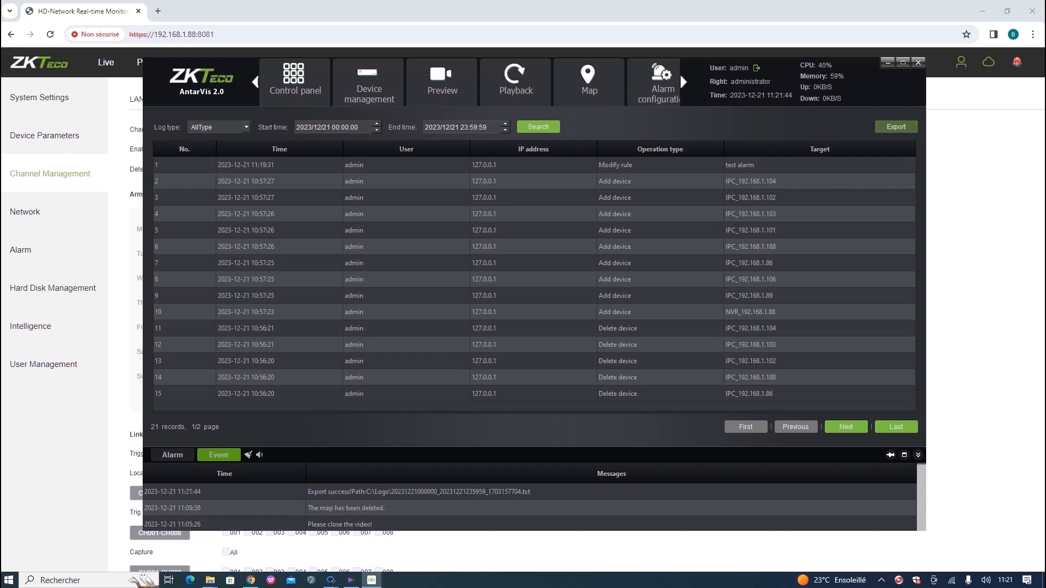
{"action": "left_click", "coordinate": [896, 127]}
{"action": "left_click", "coordinate": [675, 181]}
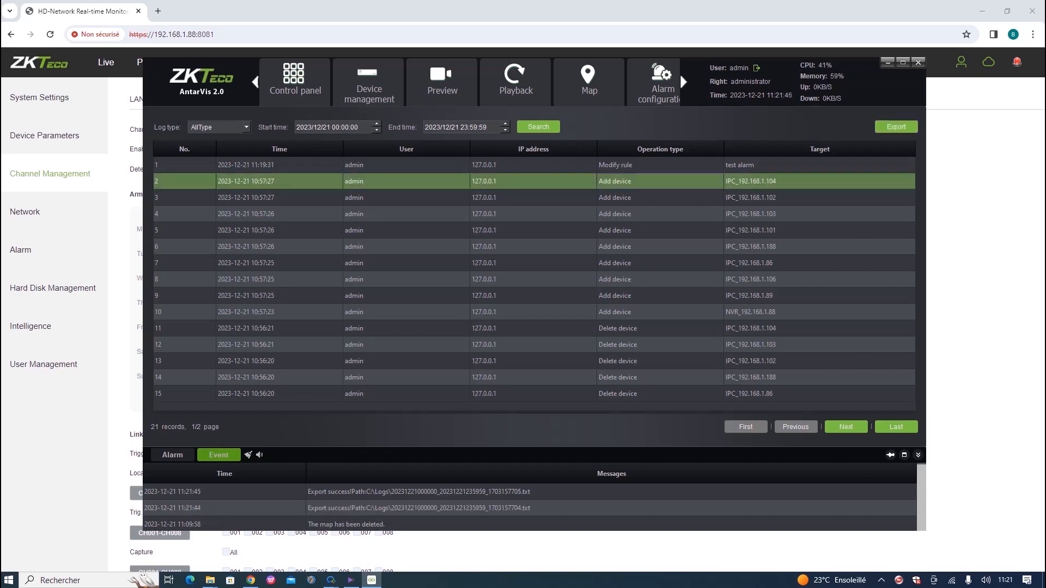
{"action": "left_click", "coordinate": [895, 127]}
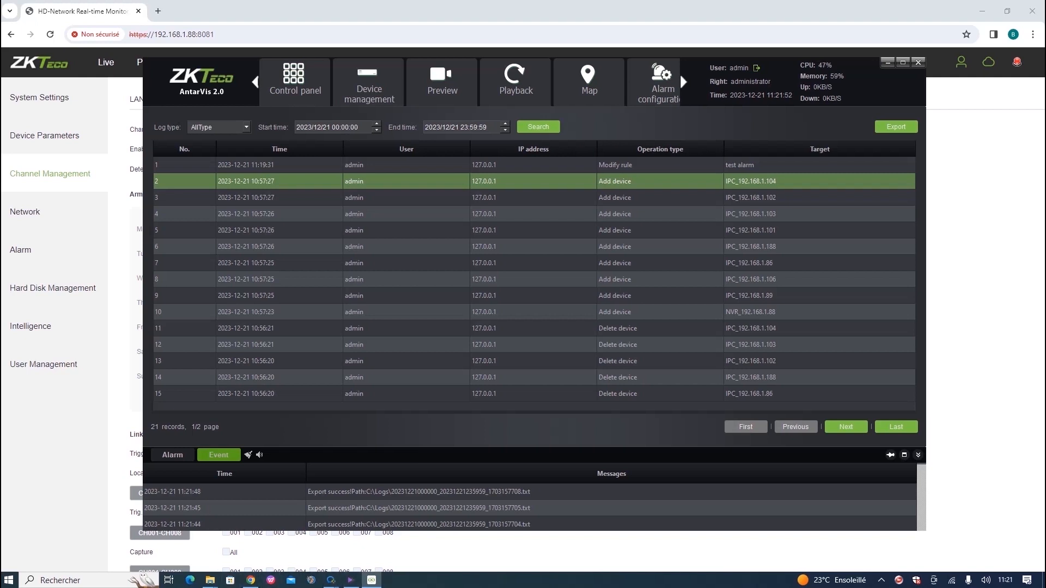
Page through both pages of log records, rerun today's search, and return to the control panel.
{"action": "left_click", "coordinate": [845, 427]}
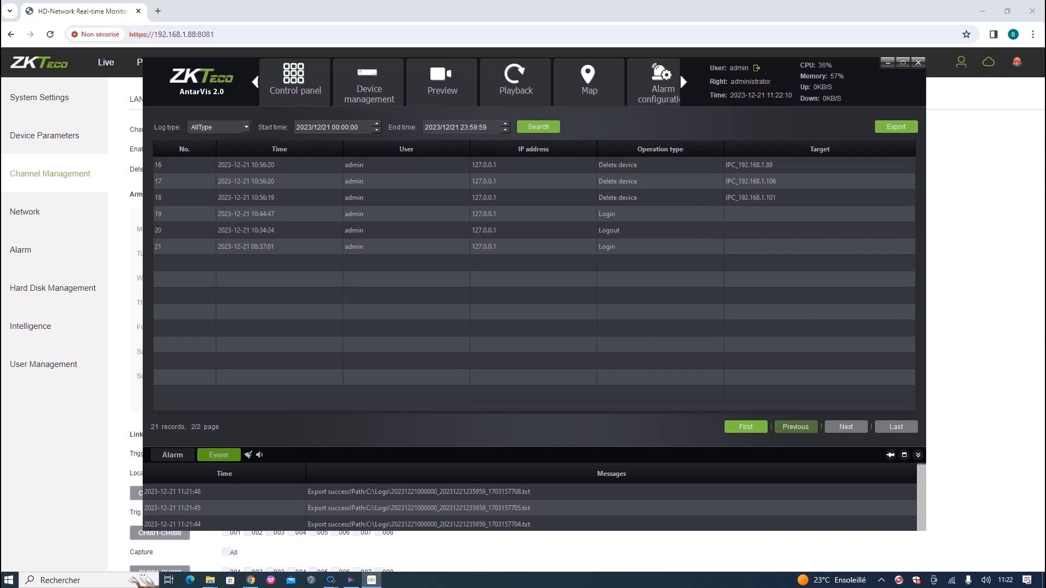
{"action": "left_click", "coordinate": [796, 427]}
{"action": "left_click", "coordinate": [896, 427]}
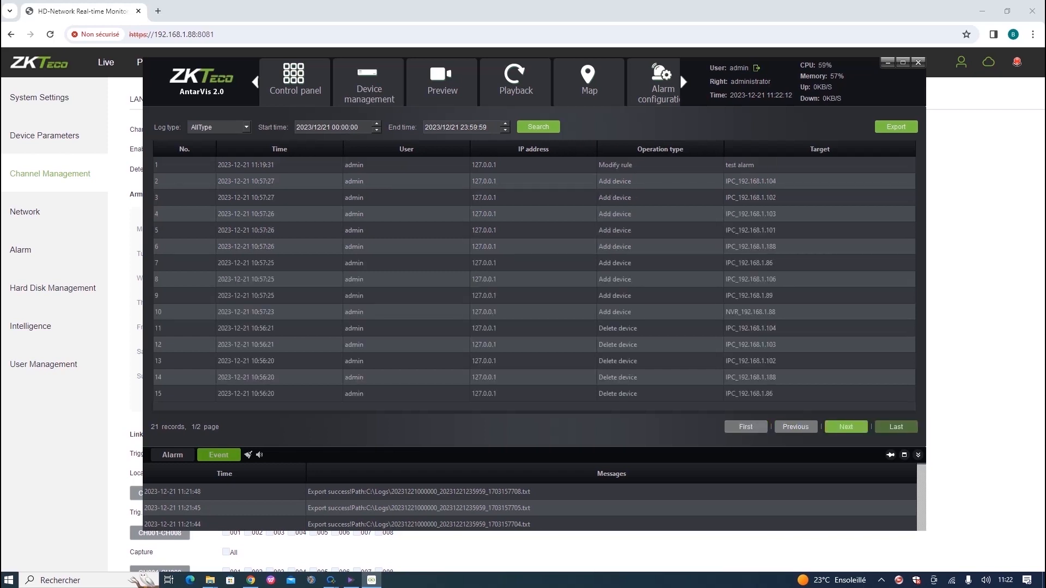
{"action": "left_click", "coordinate": [896, 427]}
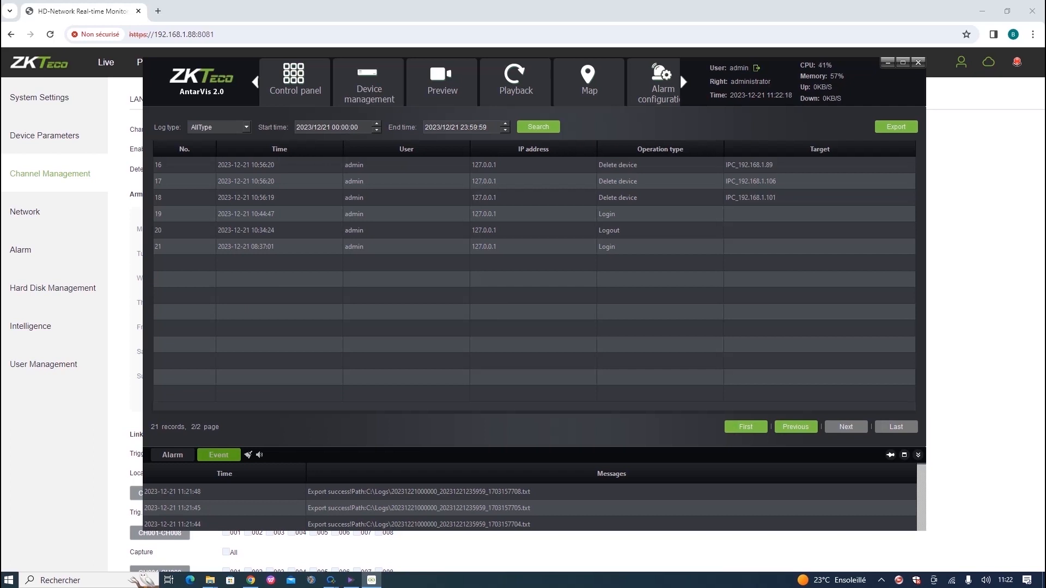
{"action": "left_click", "coordinate": [538, 127]}
{"action": "left_click", "coordinate": [295, 82]}
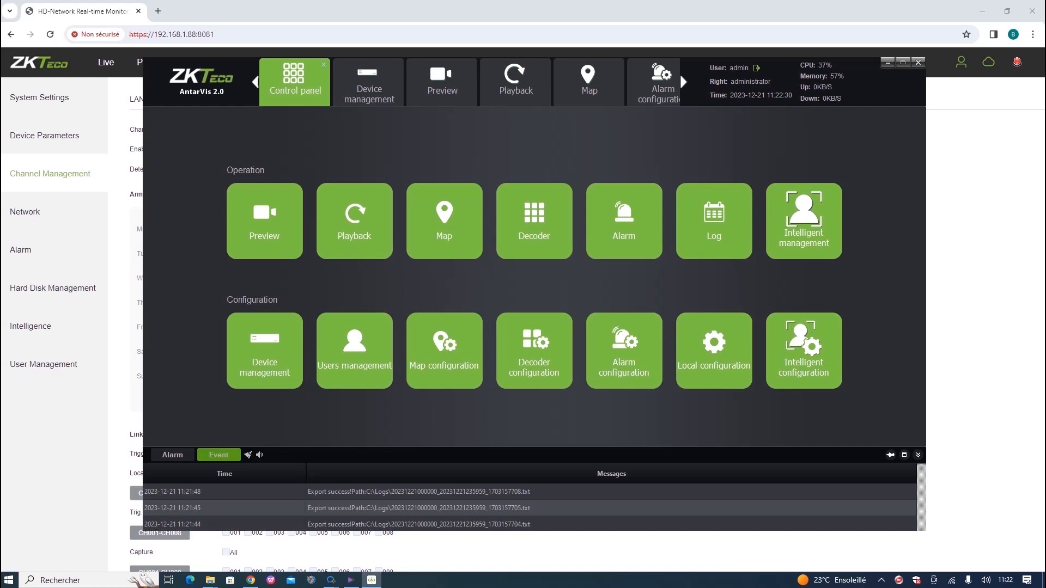
Inspect the admin administrator account and the Add user form in user management without changes.
{"action": "left_click", "coordinate": [355, 351]}
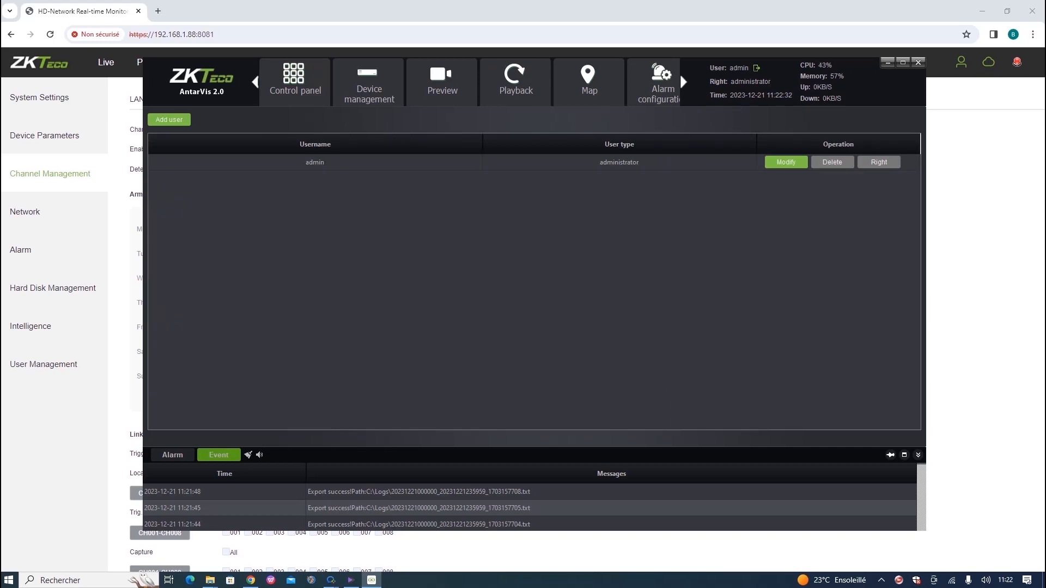
{"action": "left_click", "coordinate": [314, 162]}
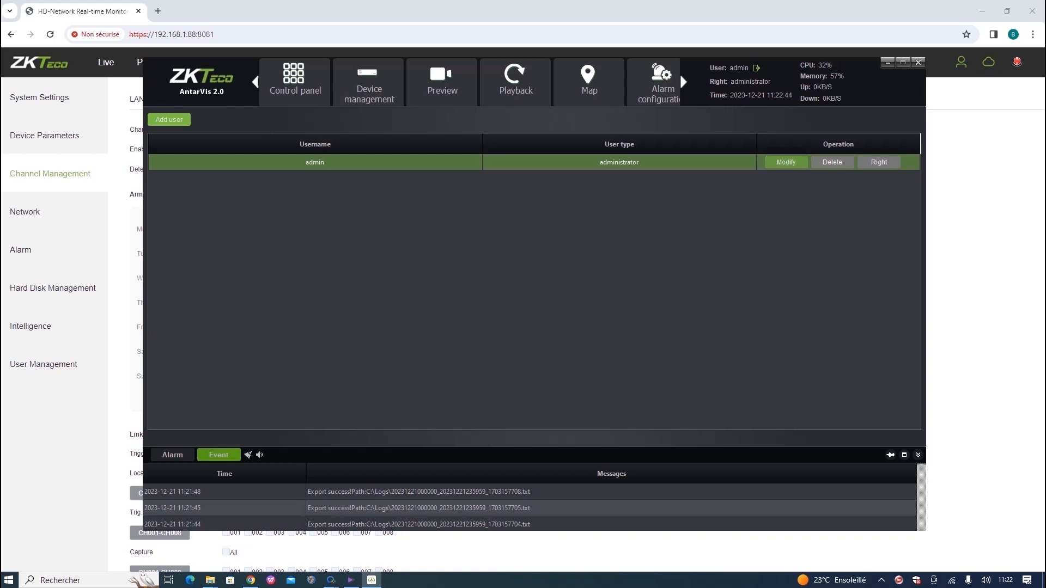
{"action": "left_click", "coordinate": [785, 162]}
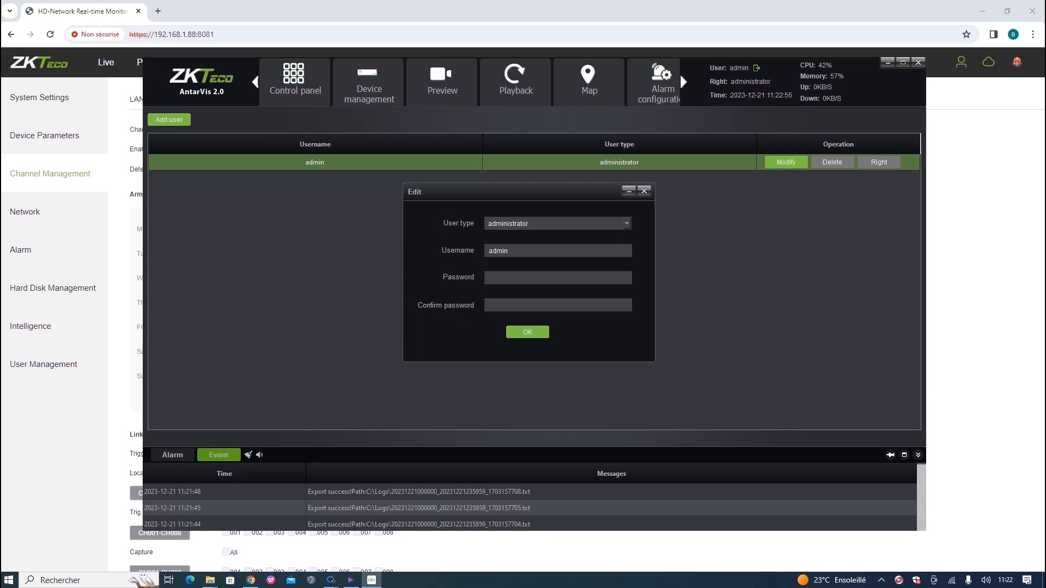
{"action": "left_click", "coordinate": [643, 191]}
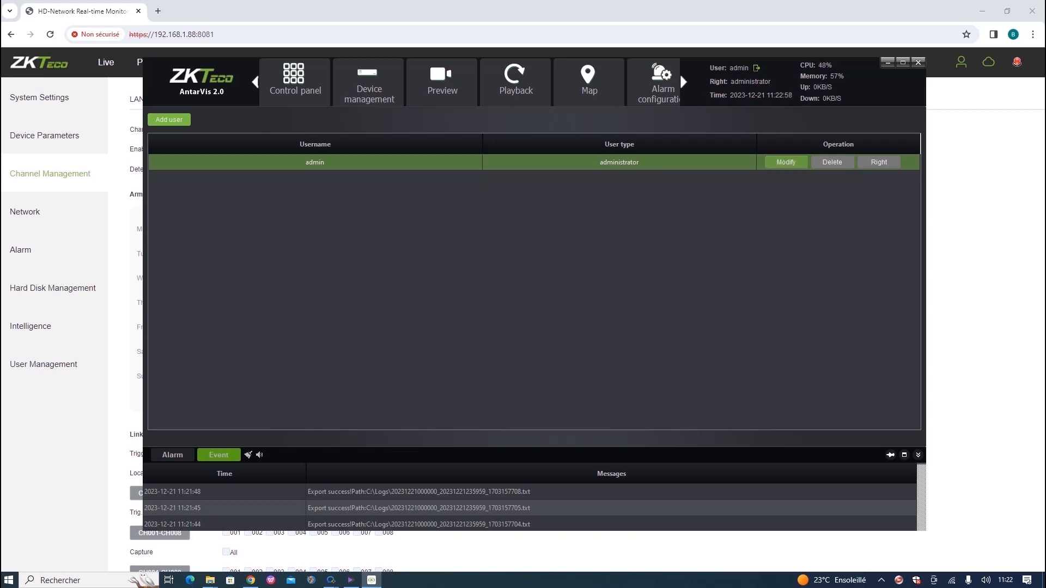
{"action": "left_click", "coordinate": [169, 119]}
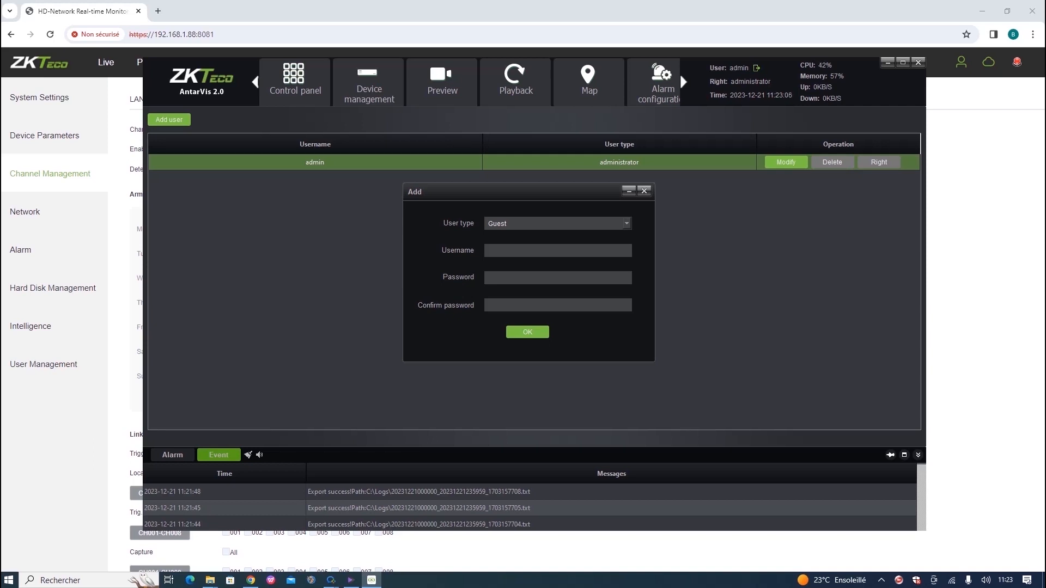
{"action": "left_click", "coordinate": [644, 190]}
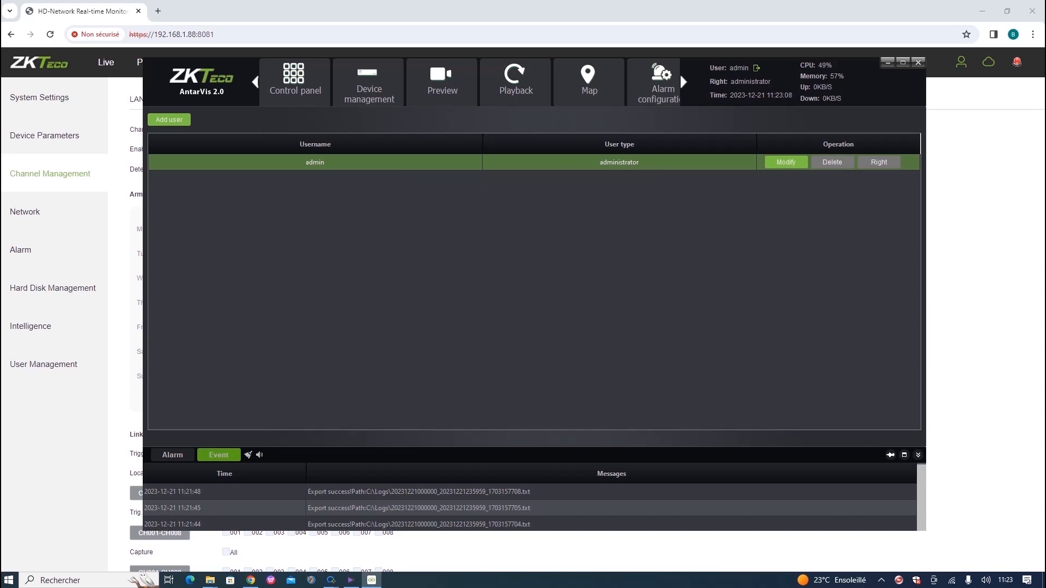
Browse the export event entries, including 11:21:45, then switch the bottom panel to recent alarms.
{"action": "left_click", "coordinate": [529, 492]}
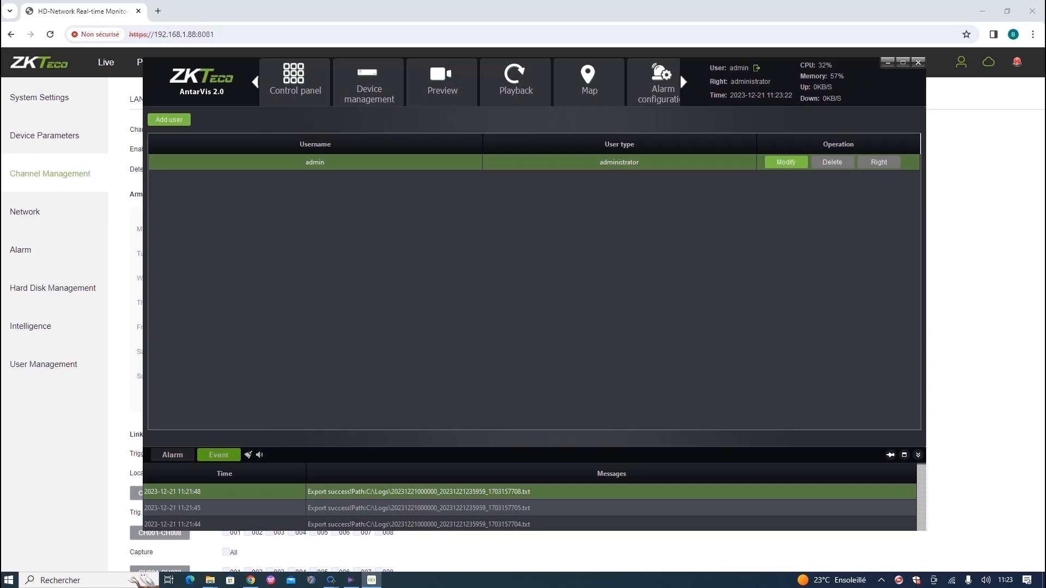
{"action": "left_click", "coordinate": [529, 508]}
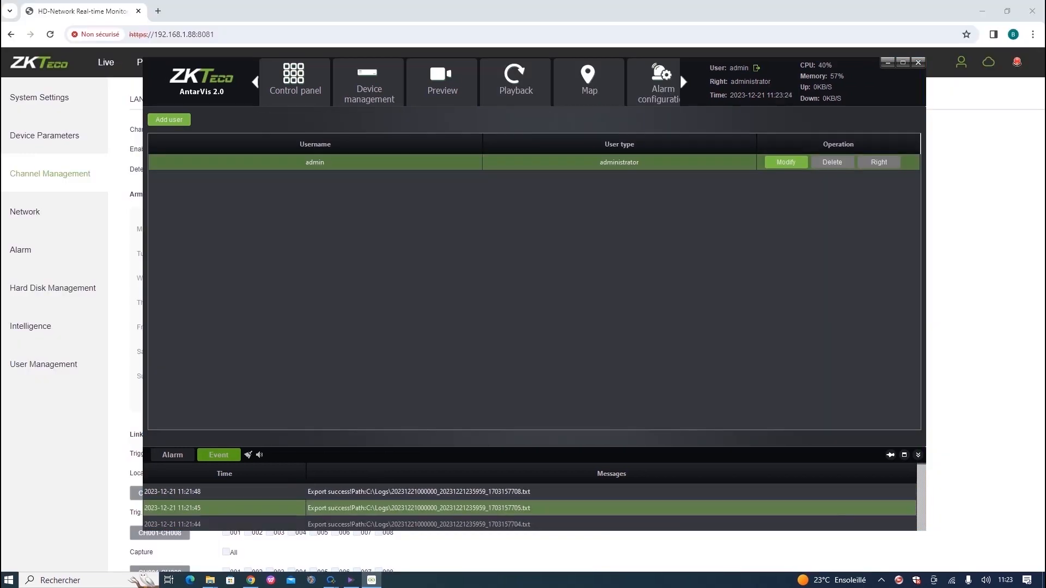
{"action": "scroll", "coordinate": [530, 508], "scroll_direction": "down", "scroll_amount": 4}
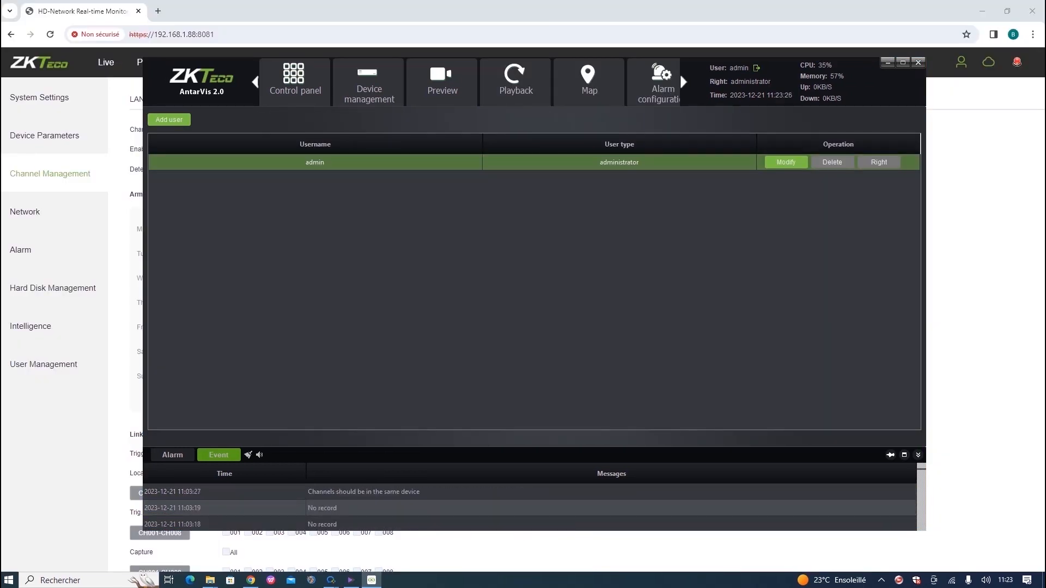
{"action": "scroll", "coordinate": [529, 508], "scroll_direction": "up", "scroll_amount": 4}
{"action": "left_click", "coordinate": [172, 455]}
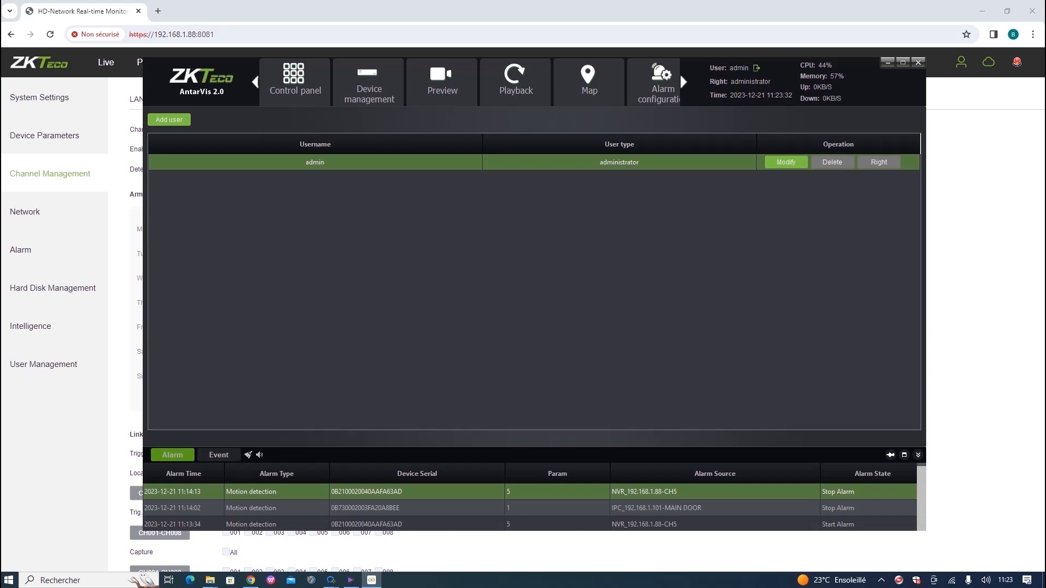
Open and cancel the new user form again, then return to the control panel.
{"action": "left_click", "coordinate": [168, 119]}
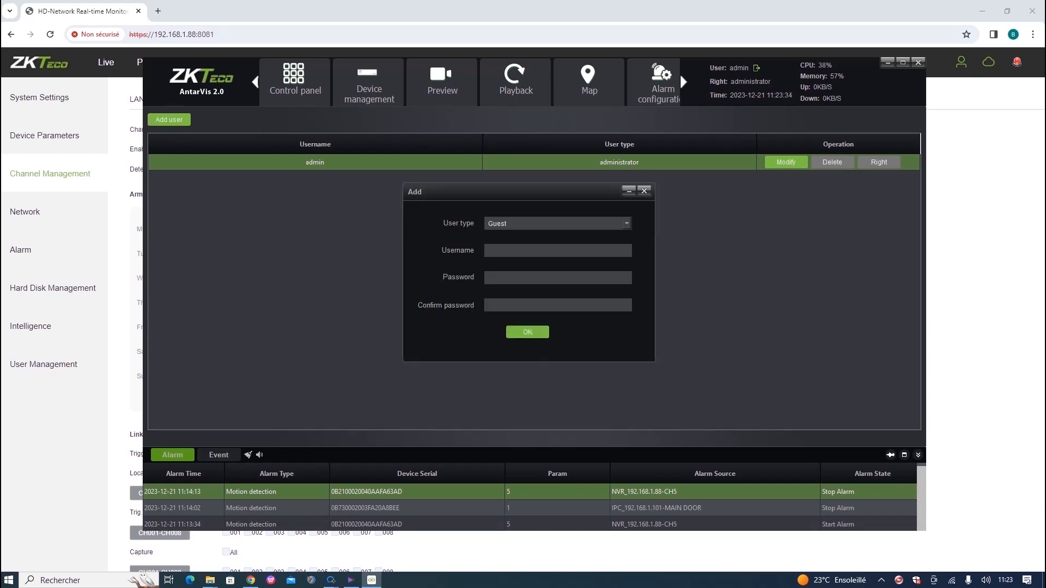
{"action": "left_click", "coordinate": [644, 190]}
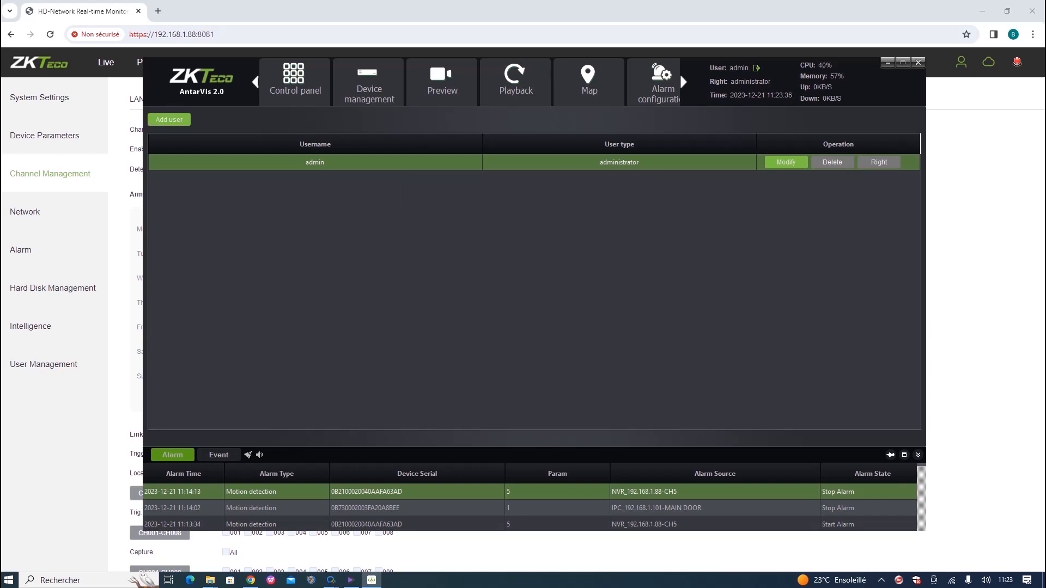
{"action": "left_click", "coordinate": [295, 82]}
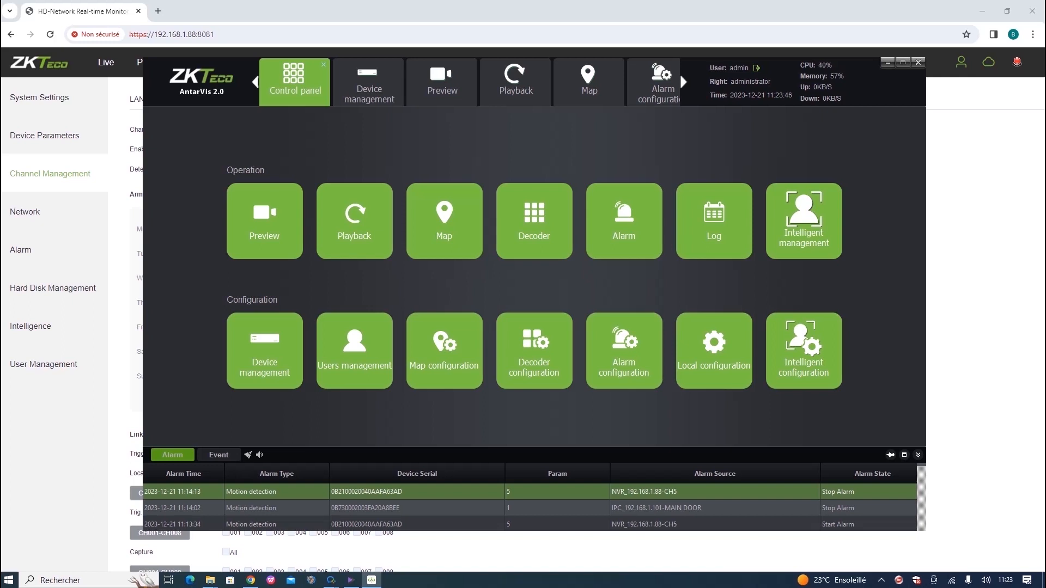
Open Local configuration and keep the window scale at FullScreen.
{"action": "left_click", "coordinate": [714, 350]}
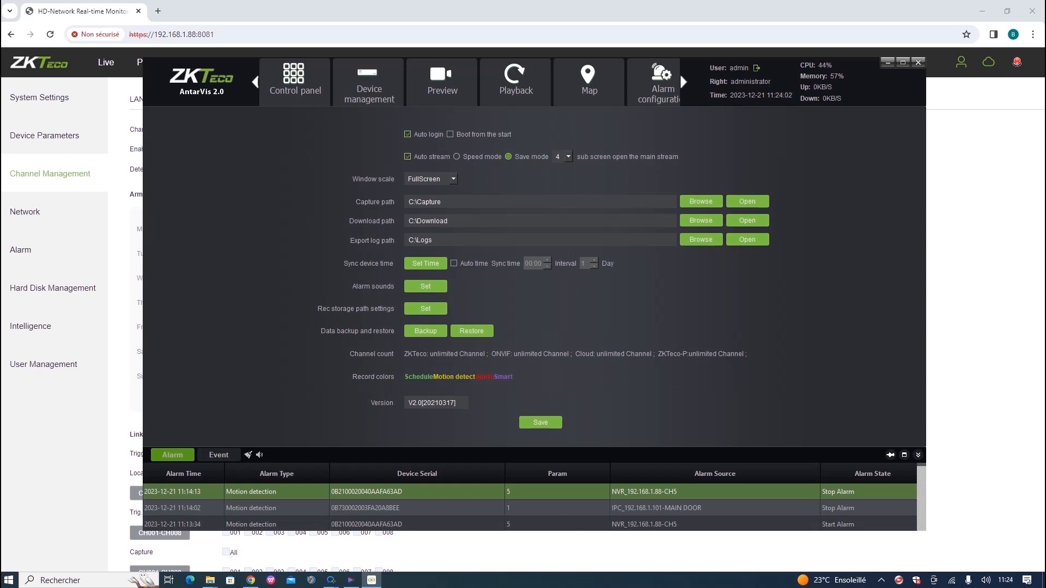
{"action": "left_click", "coordinate": [452, 180]}
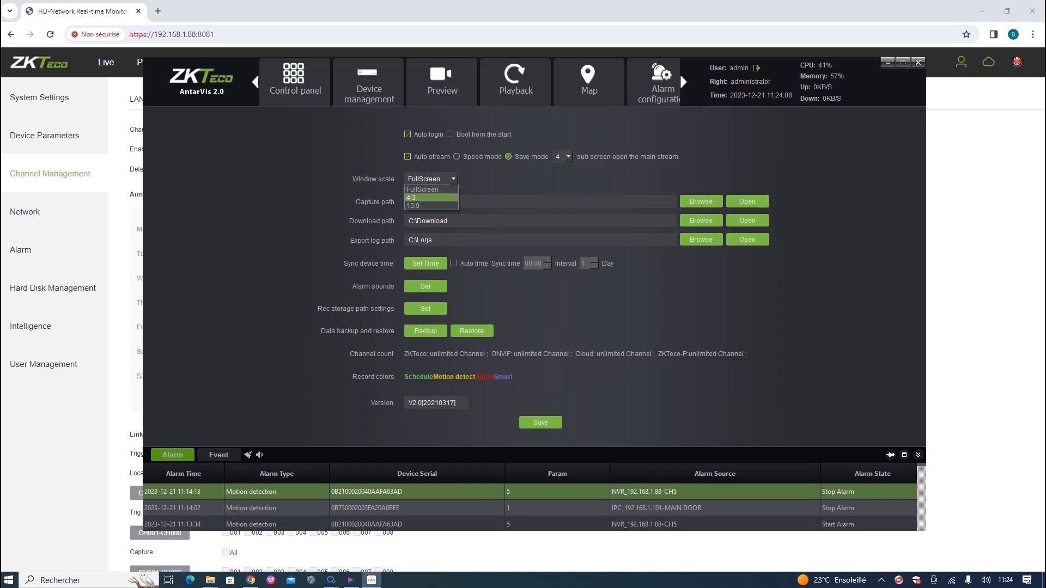
{"action": "left_click", "coordinate": [430, 190]}
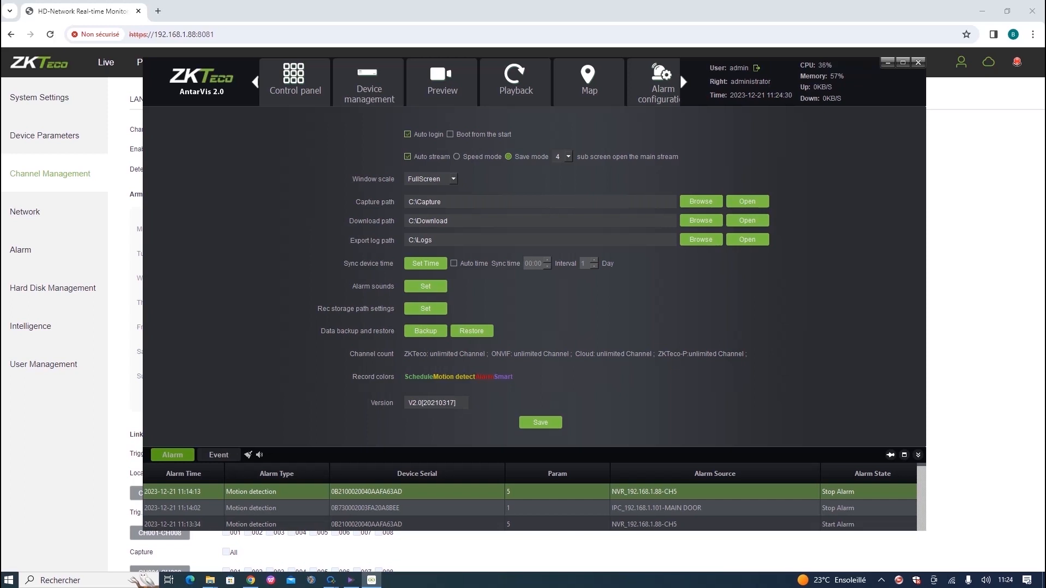
Toggle automatic device time sync on and back off, then bring up the alarm sound import options.
{"action": "left_click", "coordinate": [454, 264]}
{"action": "left_click", "coordinate": [454, 264]}
{"action": "left_click", "coordinate": [426, 286]}
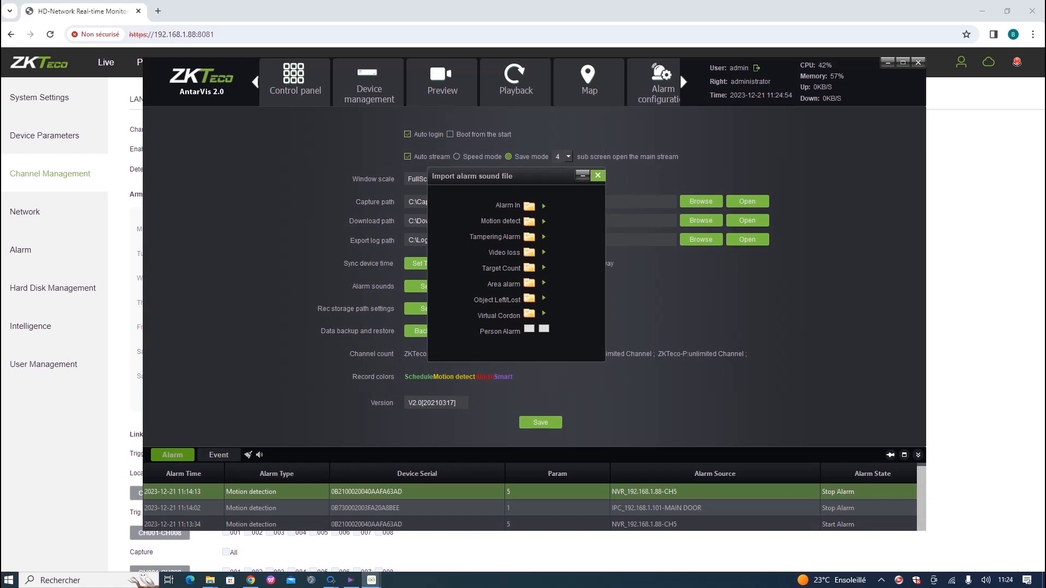
Close the alarm sound dialog, review the recording storage path disks, and close that configuration unchanged.
{"action": "left_click", "coordinate": [598, 175]}
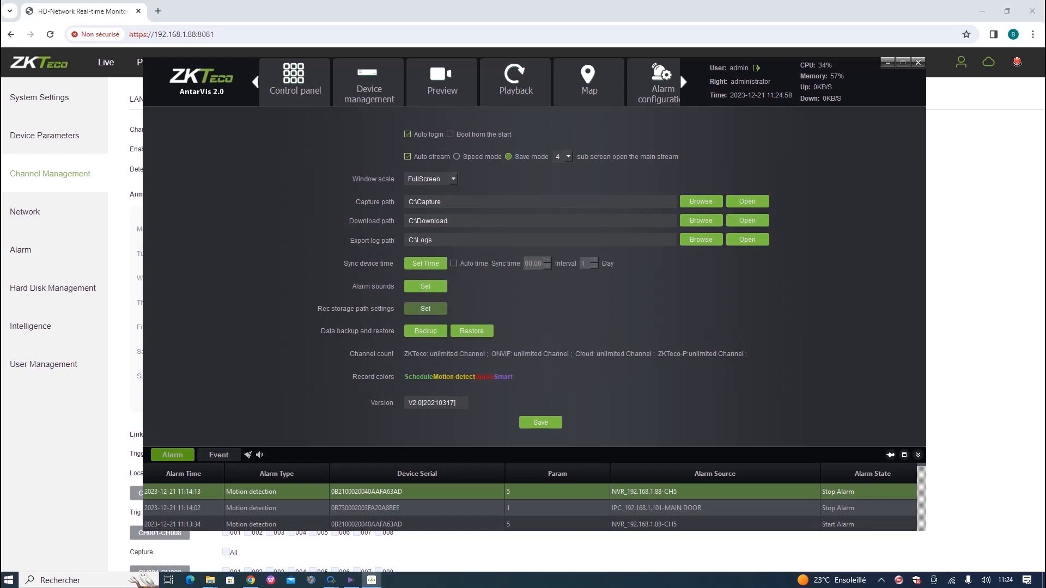
{"action": "left_click", "coordinate": [425, 309]}
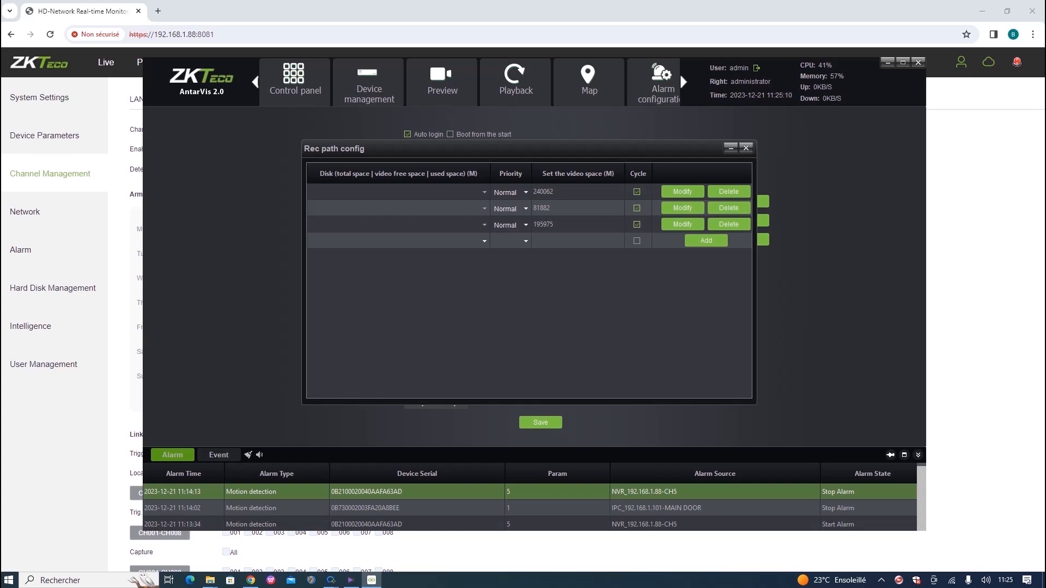
{"action": "left_click", "coordinate": [747, 149]}
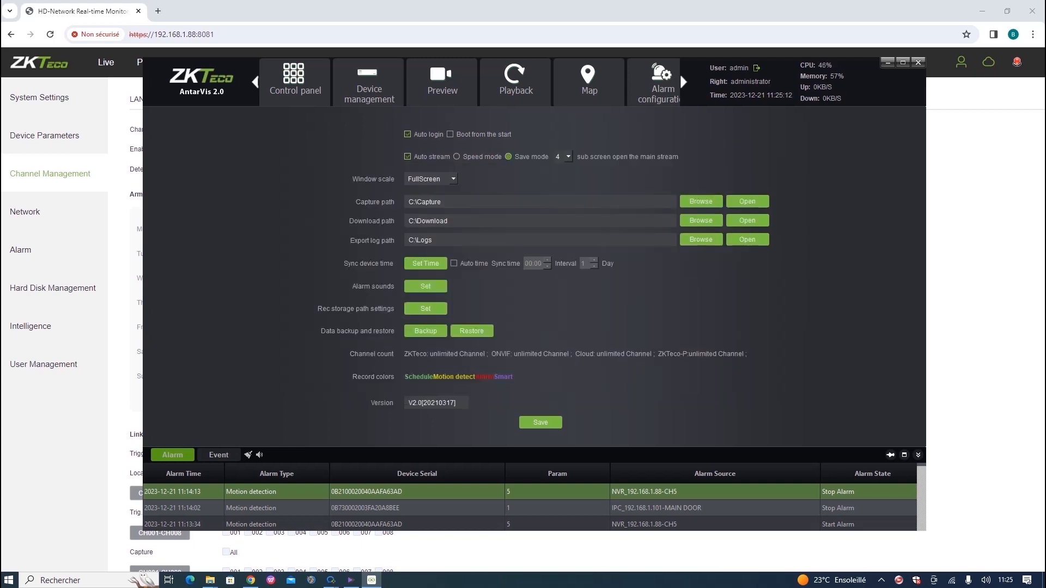